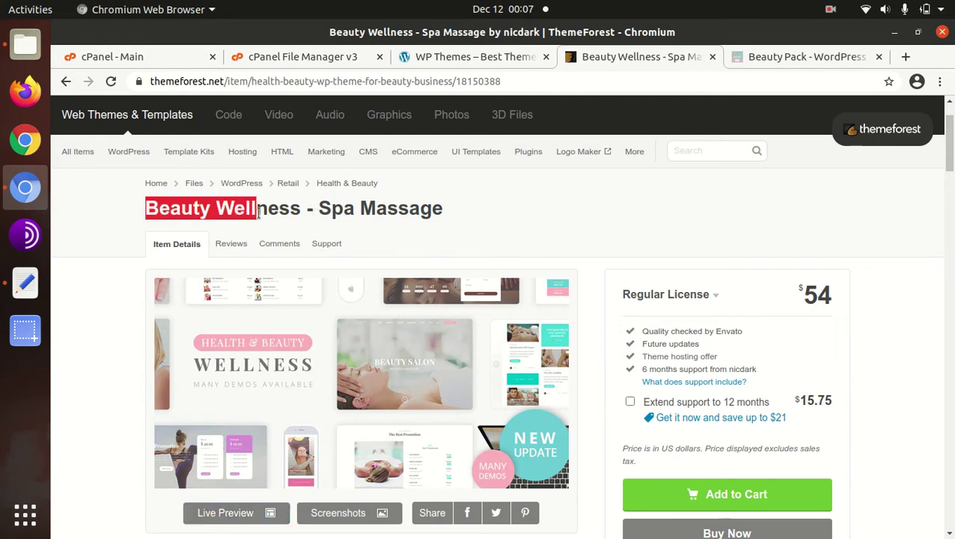
left_click_drag(144, 216, 284, 217)
left_click(494, 218)
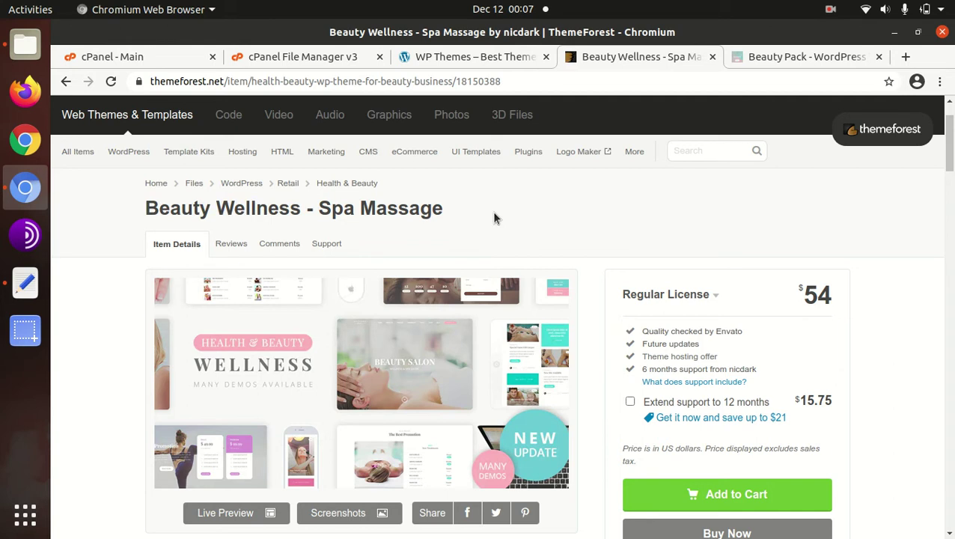
scroll(494, 218, "down", 2)
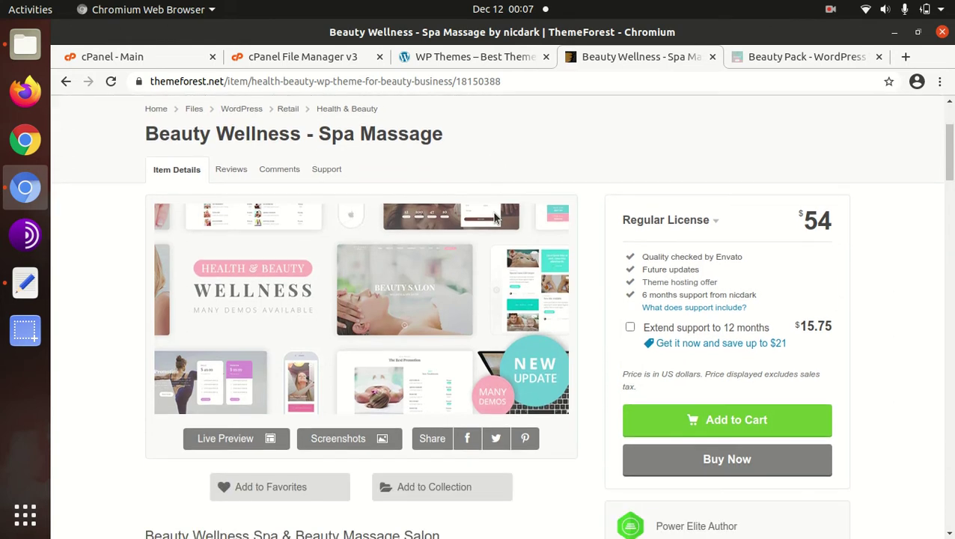
scroll(704, 225, "down", 5)
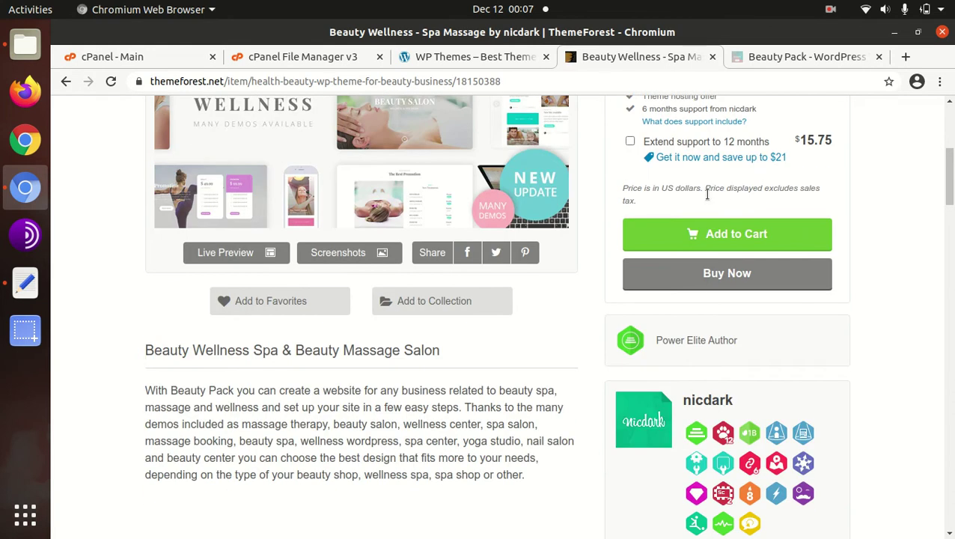
scroll(703, 295, "down", 3)
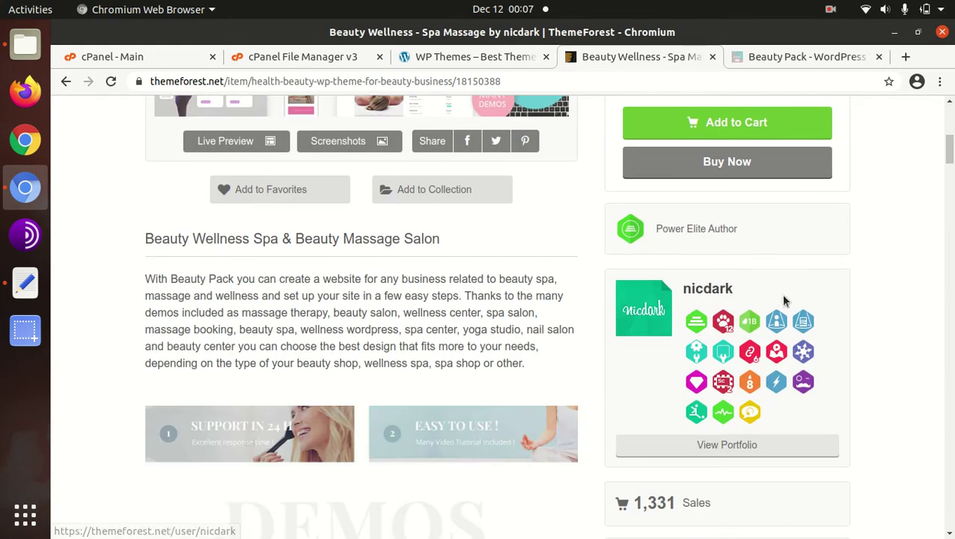
scroll(808, 288, "down", 3)
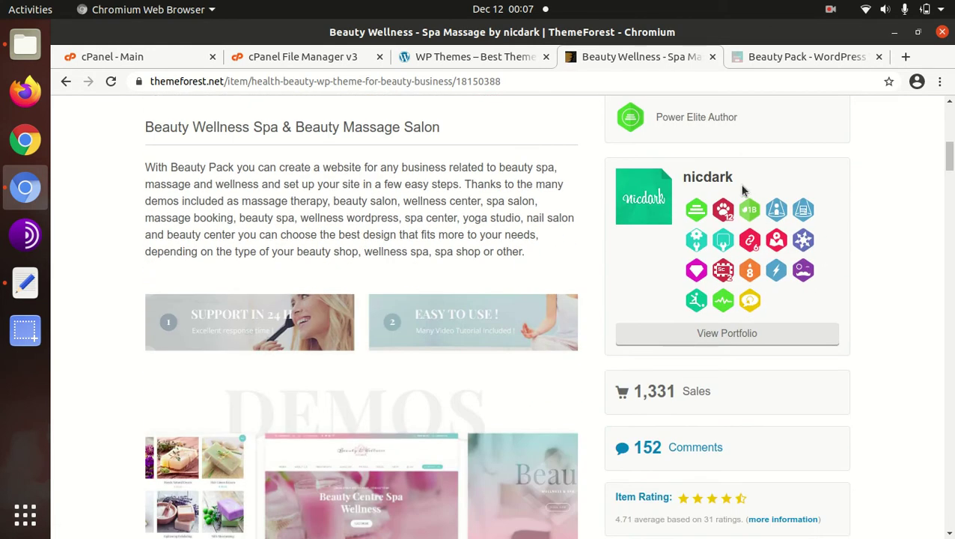
scroll(769, 390, "down", 4)
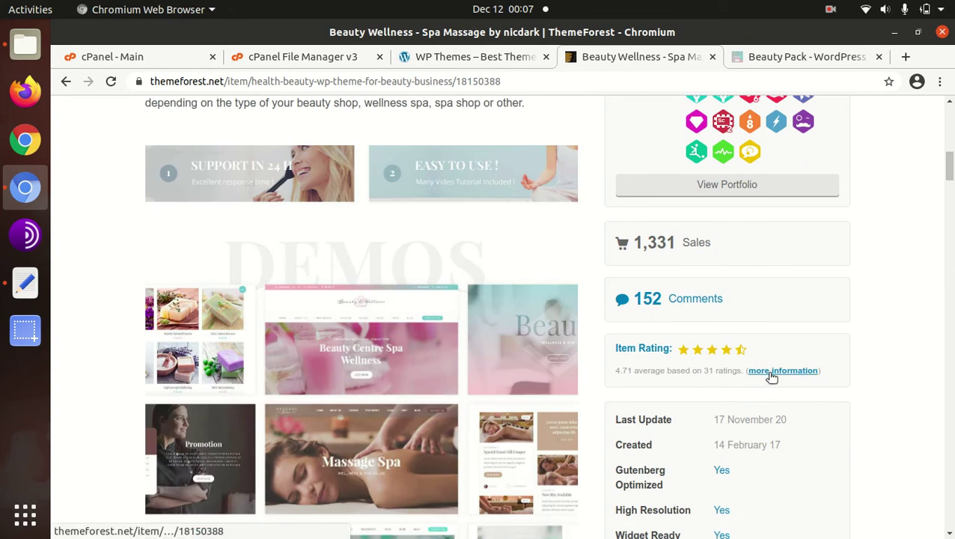
left_click_drag(764, 446, 718, 446)
left_click(786, 454)
left_click_drag(791, 423, 714, 433)
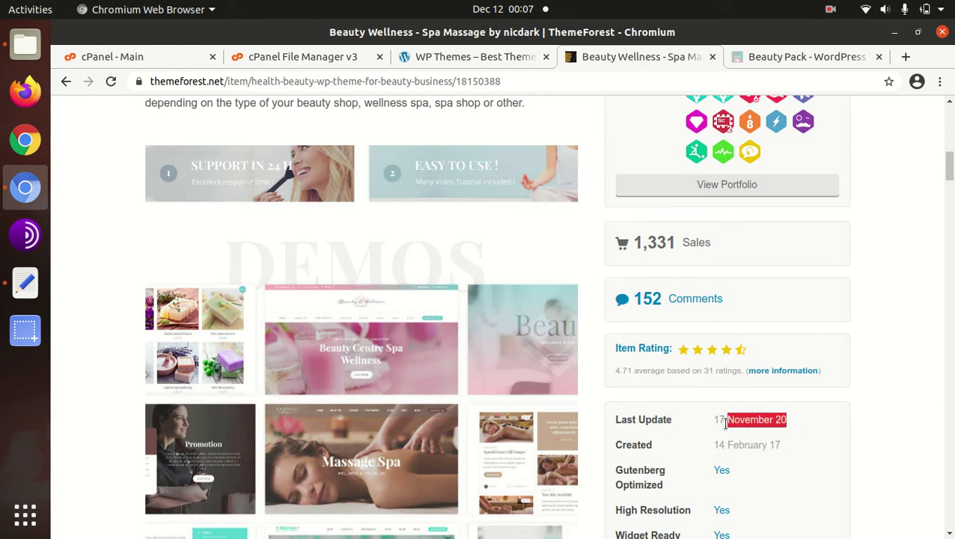
scroll(714, 432, "up", 5)
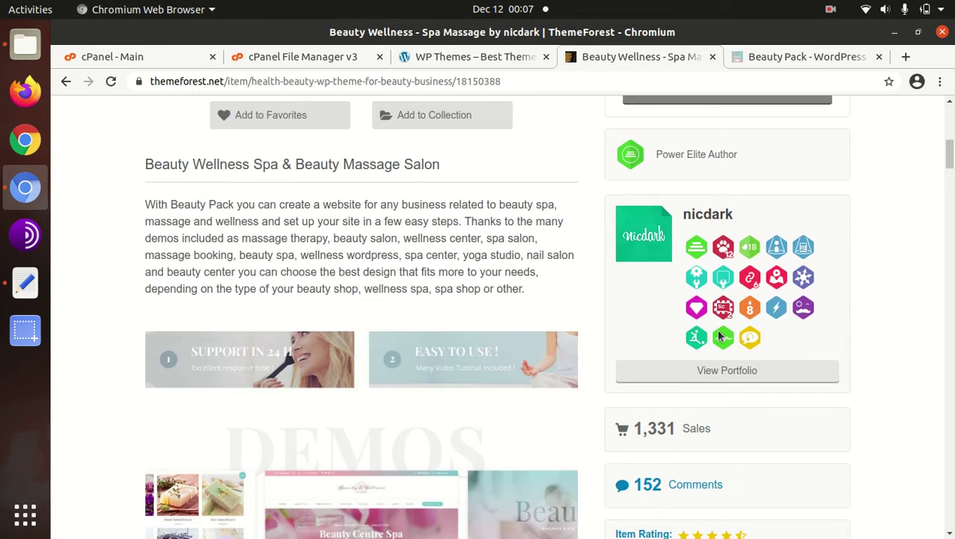
left_click_drag(754, 166, 655, 167)
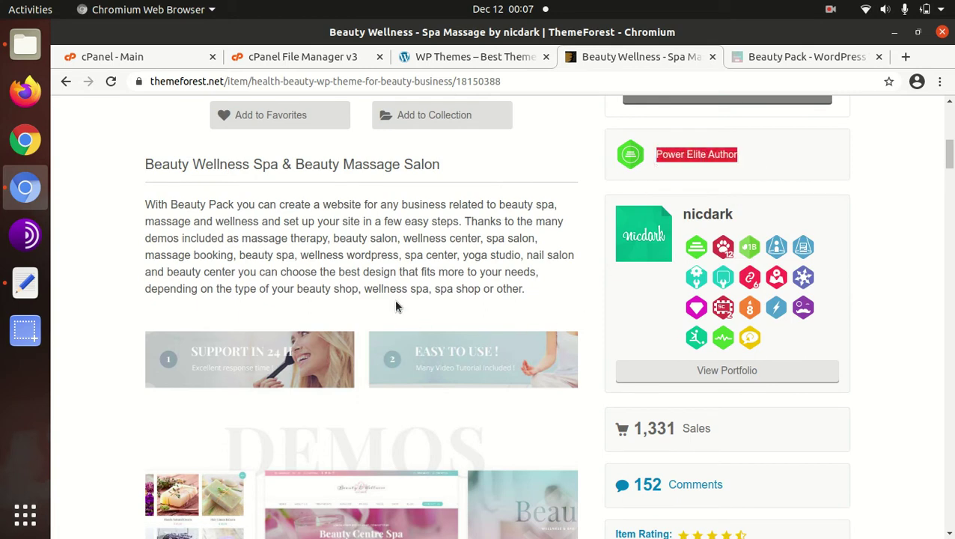
scroll(396, 305, "up", 4)
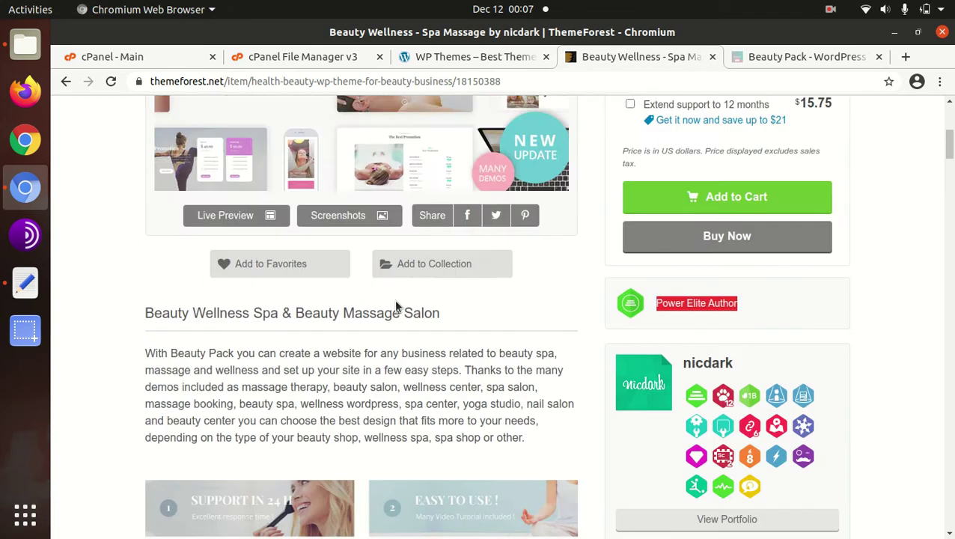
scroll(396, 306, "up", 6)
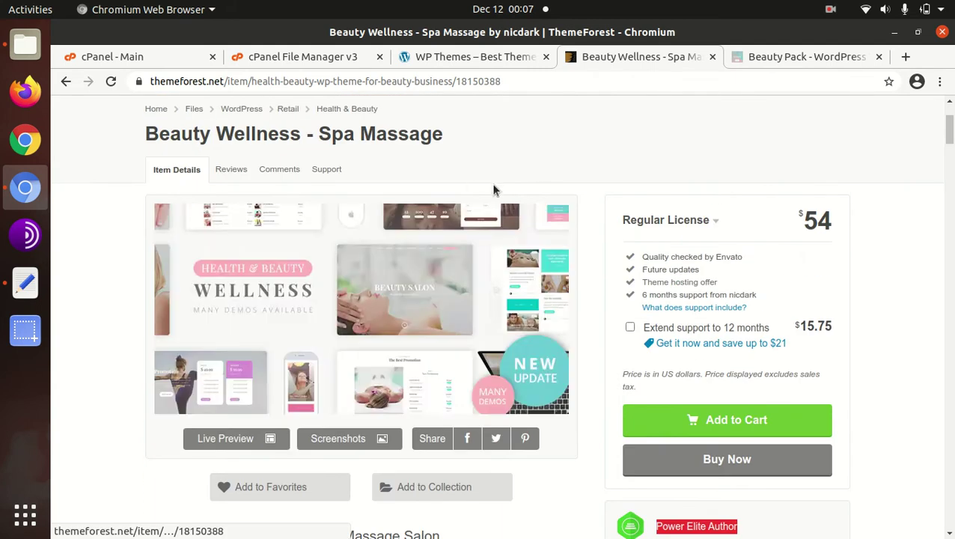
- Open the Beauty Salon (Beauty Centre) demo from the Beauty Pack Demos grid in a new tab
left_click(763, 58)
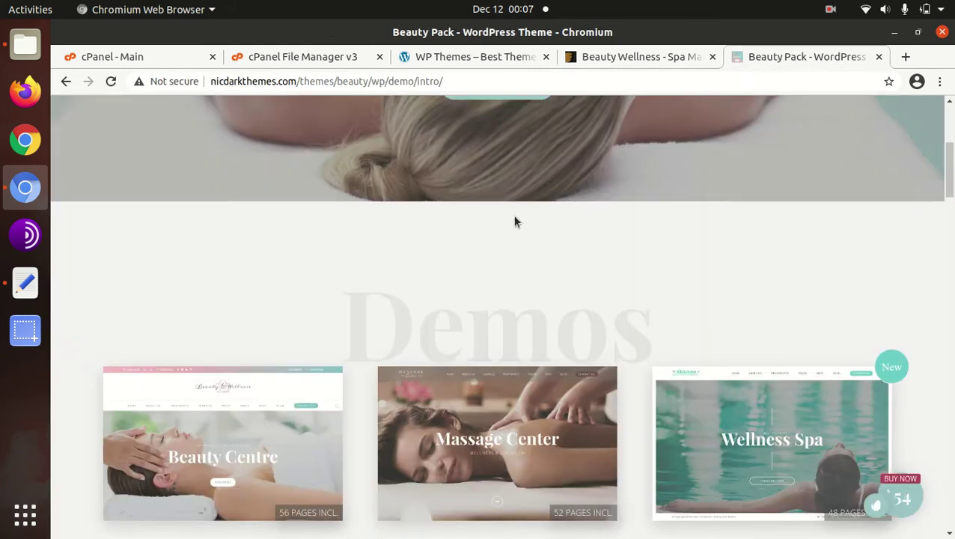
scroll(504, 256, "up", 5)
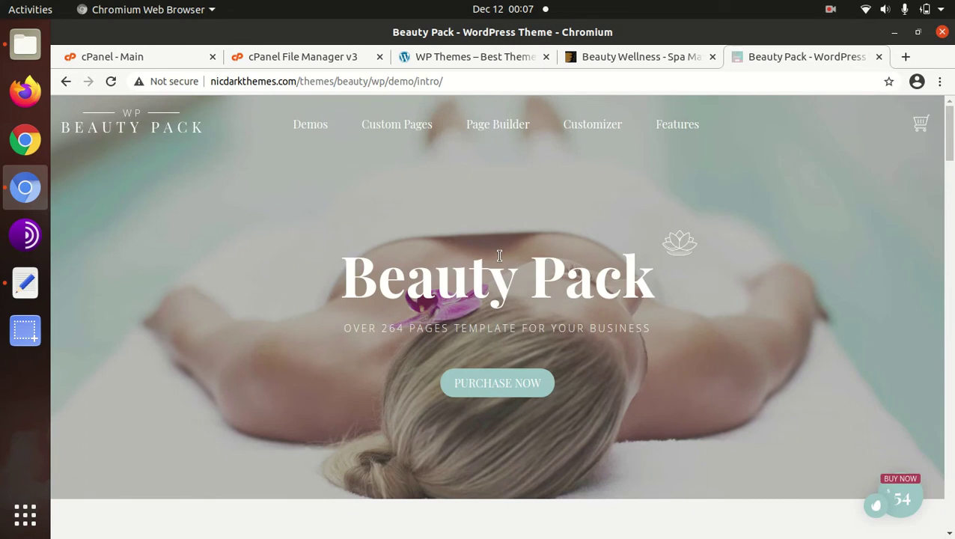
mouse_move(310, 124)
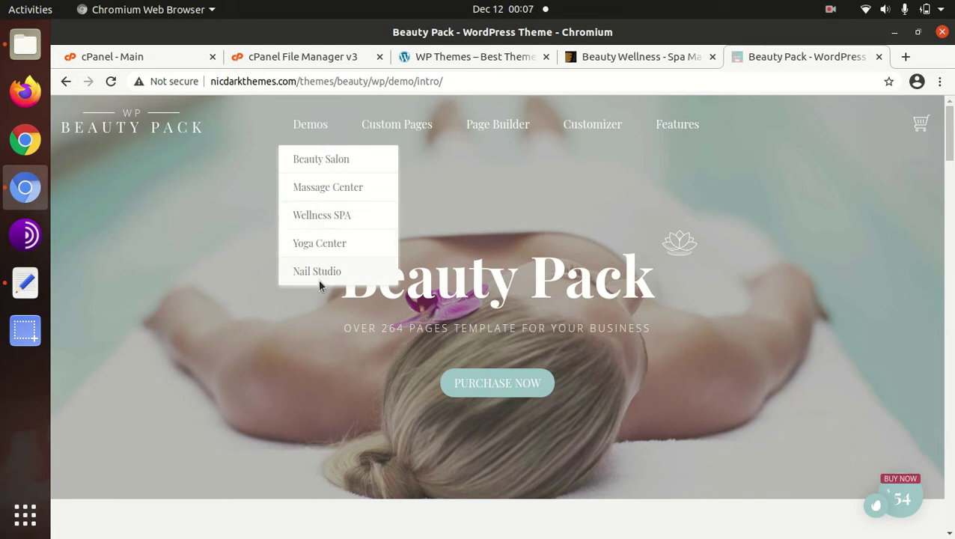
scroll(318, 281, "down", 6)
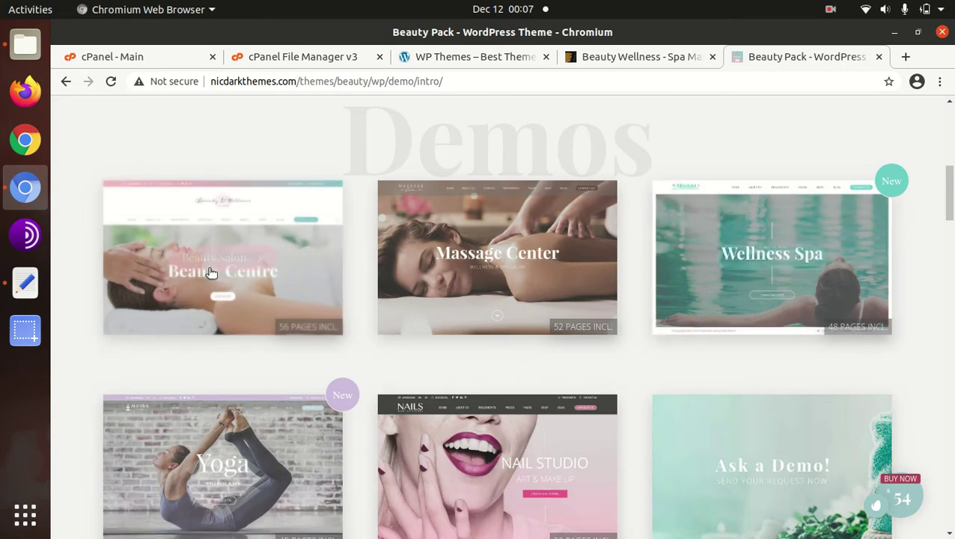
scroll(711, 255, "down", 2)
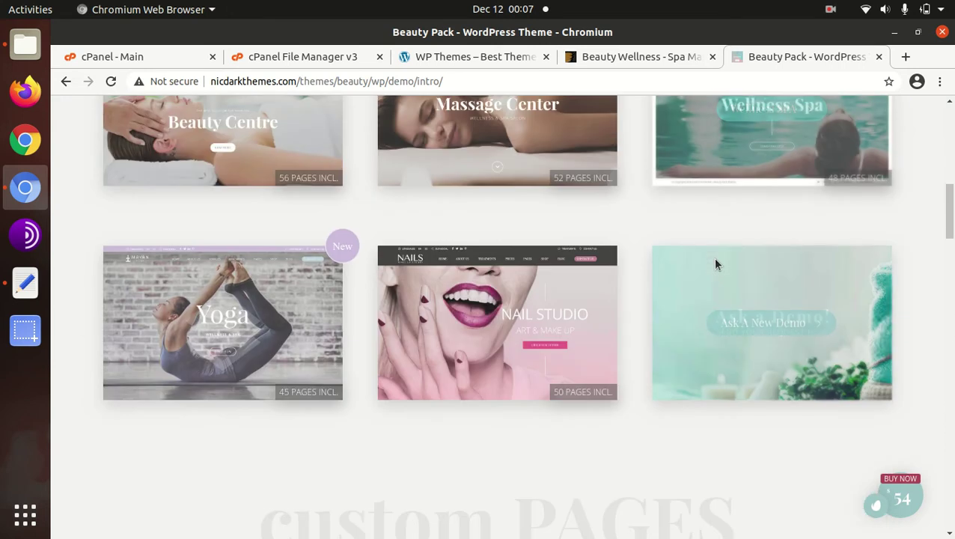
scroll(403, 427, "up", 1)
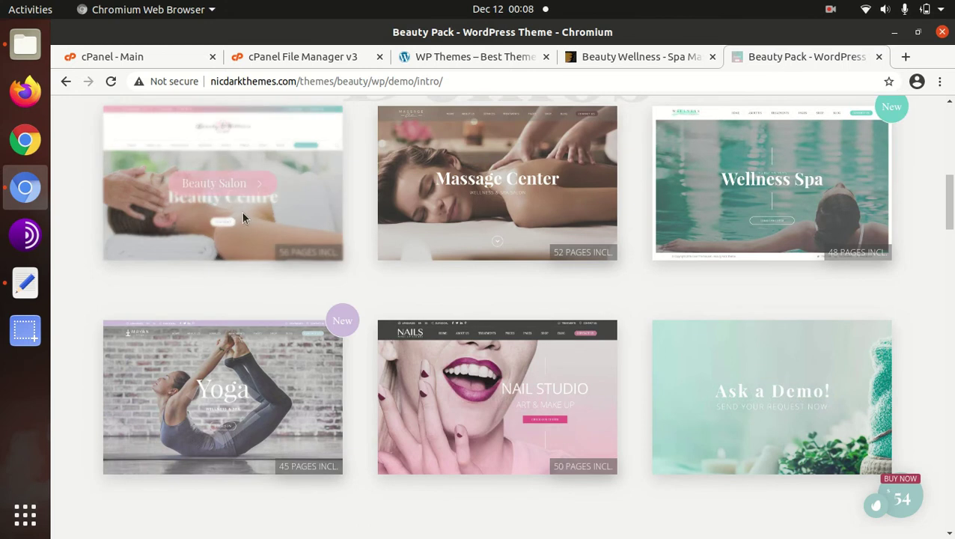
left_click(194, 189)
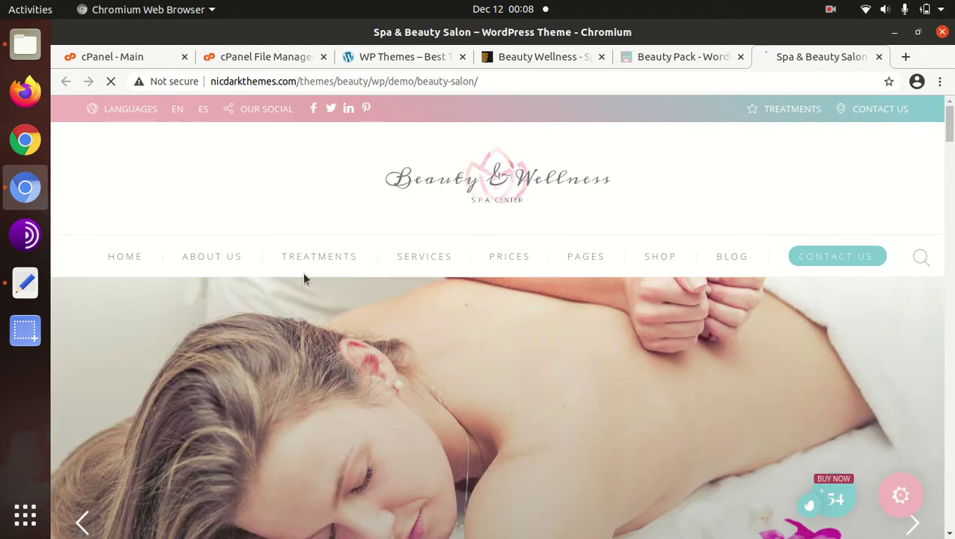
- Scroll the Beauty Salon demo from Latest News down to the footer product lists
scroll(277, 279, "down", 2)
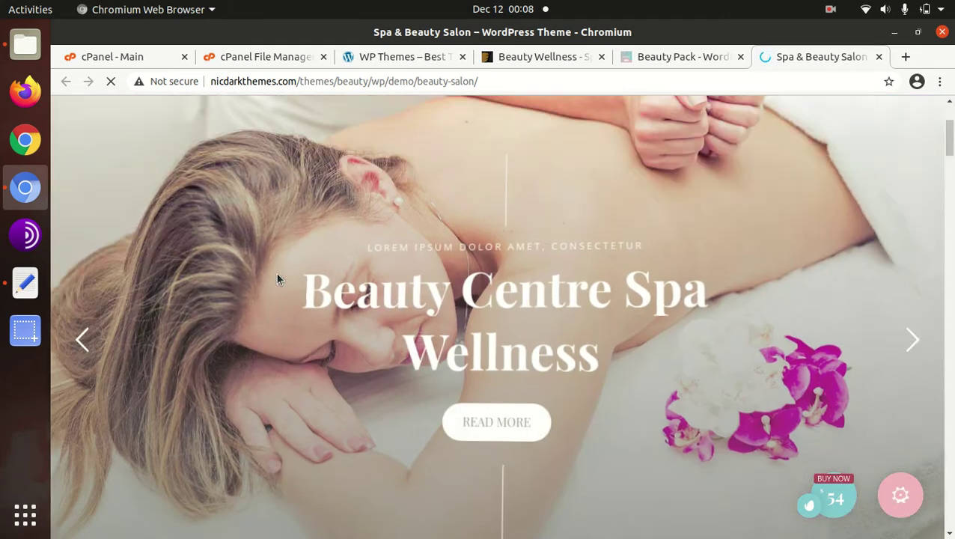
scroll(276, 278, "up", 1)
scroll(277, 278, "down", 2)
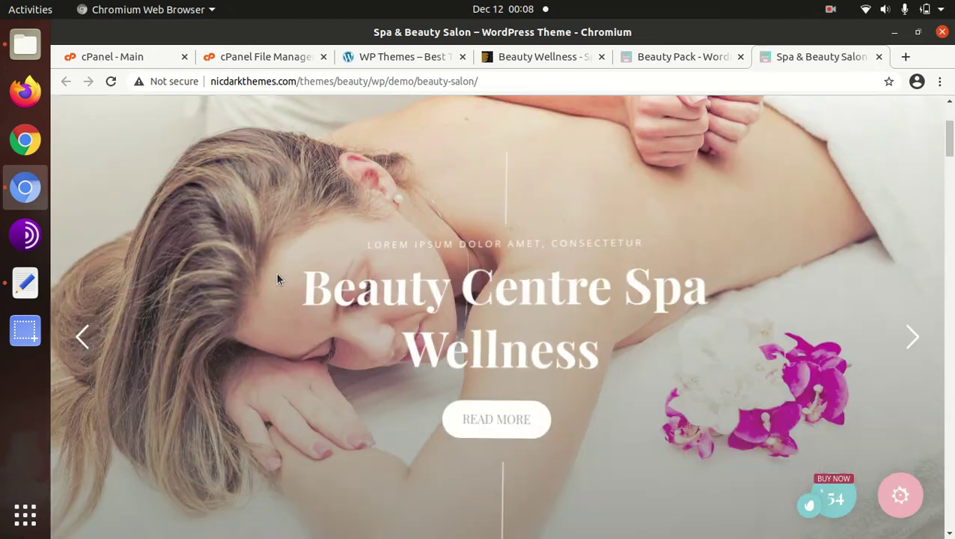
scroll(276, 278, "down", 3)
scroll(276, 279, "down", 2)
scroll(276, 278, "down", 2)
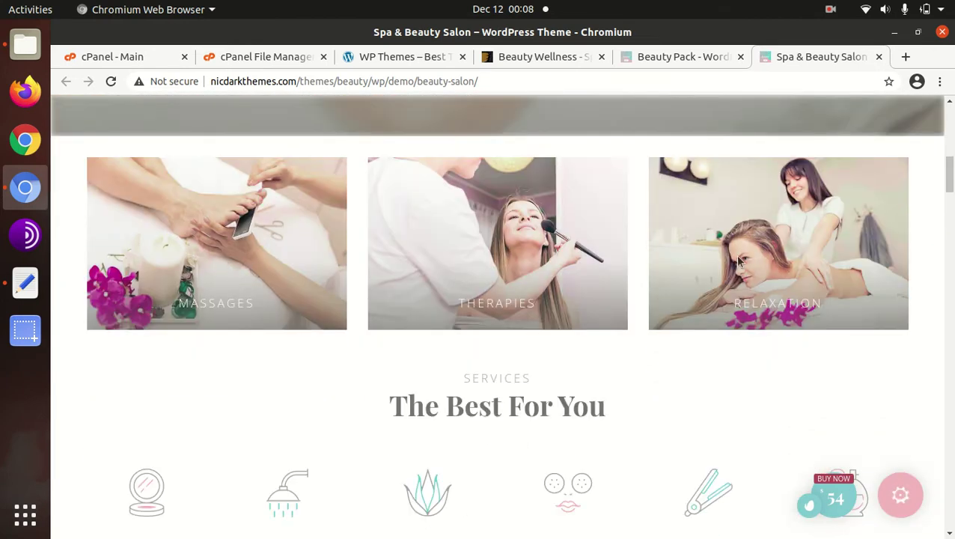
scroll(759, 258, "down", 2)
scroll(749, 255, "down", 2)
scroll(688, 258, "down", 2)
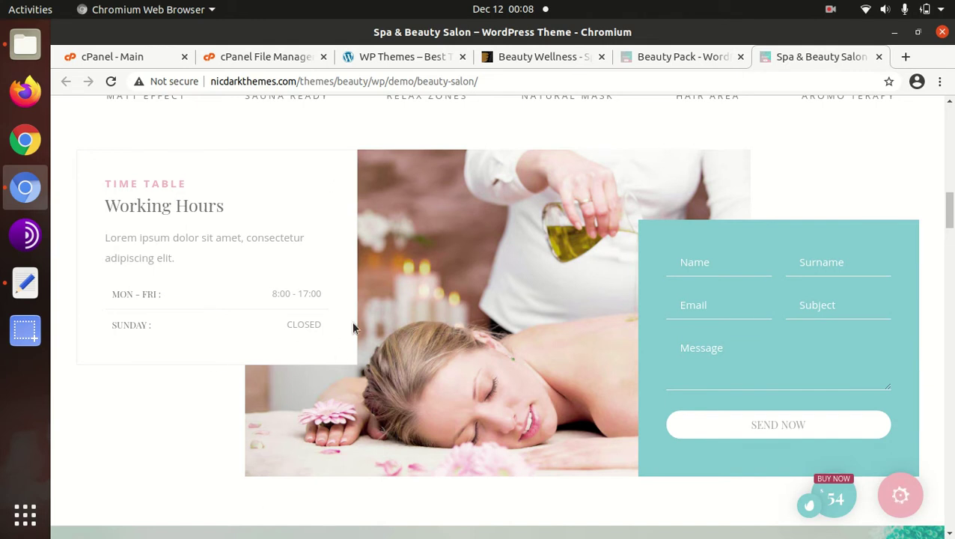
scroll(786, 224, "down", 3)
scroll(673, 225, "down", 2)
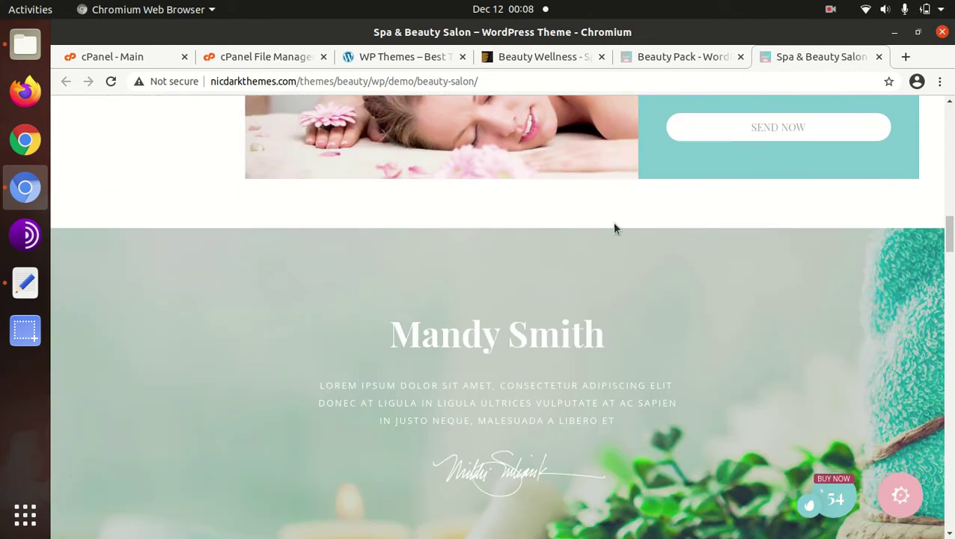
scroll(550, 229, "down", 3)
scroll(550, 228, "down", 2)
scroll(550, 228, "down", 4)
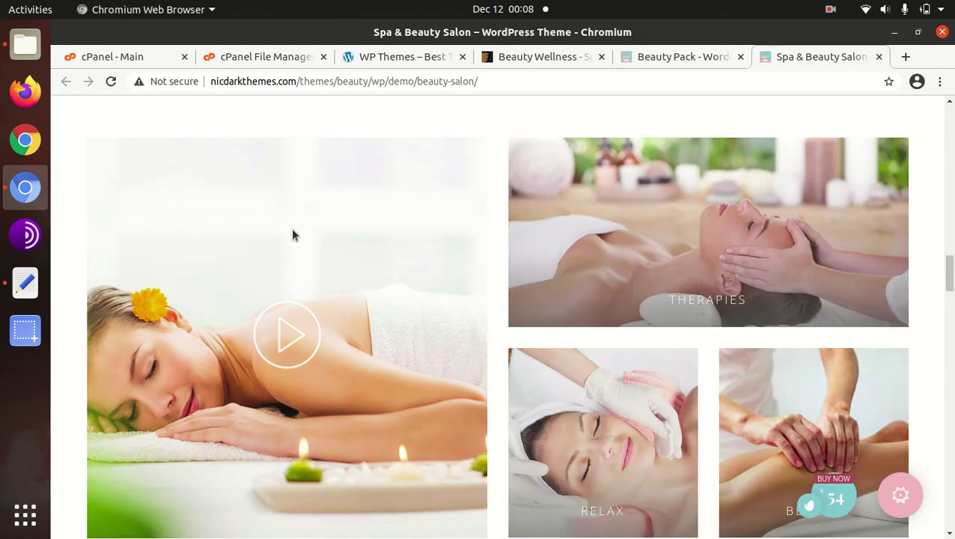
scroll(610, 155, "down", 4)
scroll(685, 165, "down", 3)
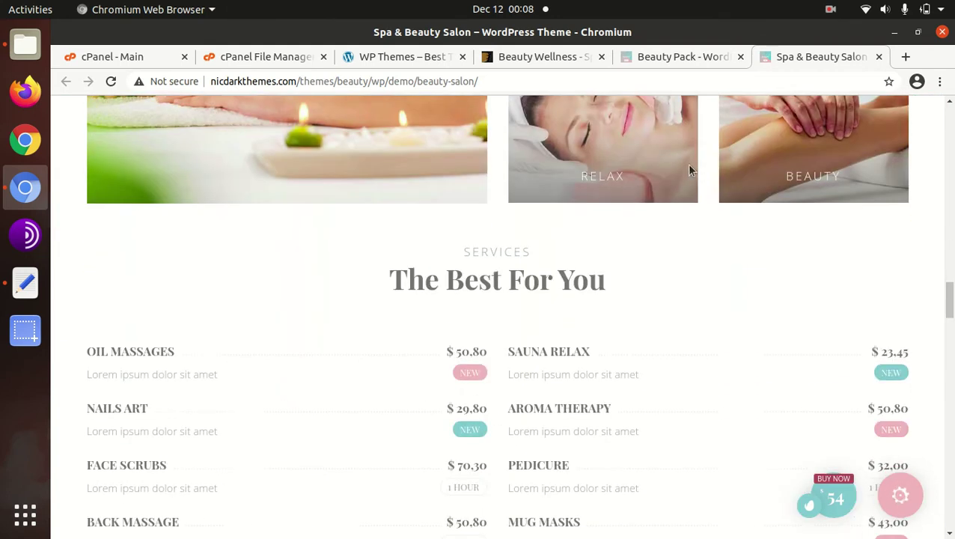
scroll(682, 168, "down", 2)
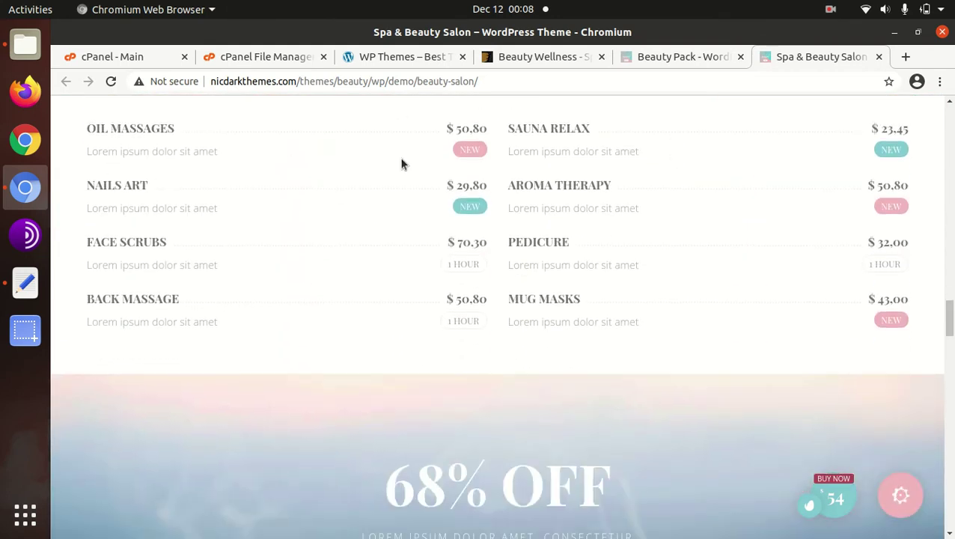
scroll(449, 181, "up", 1)
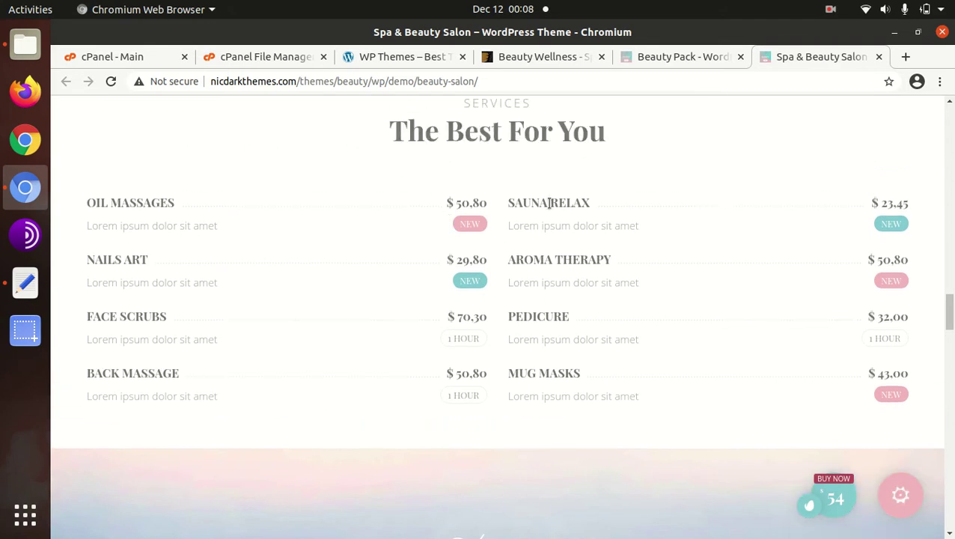
scroll(539, 202, "down", 1)
scroll(514, 203, "down", 4)
scroll(493, 184, "down", 2)
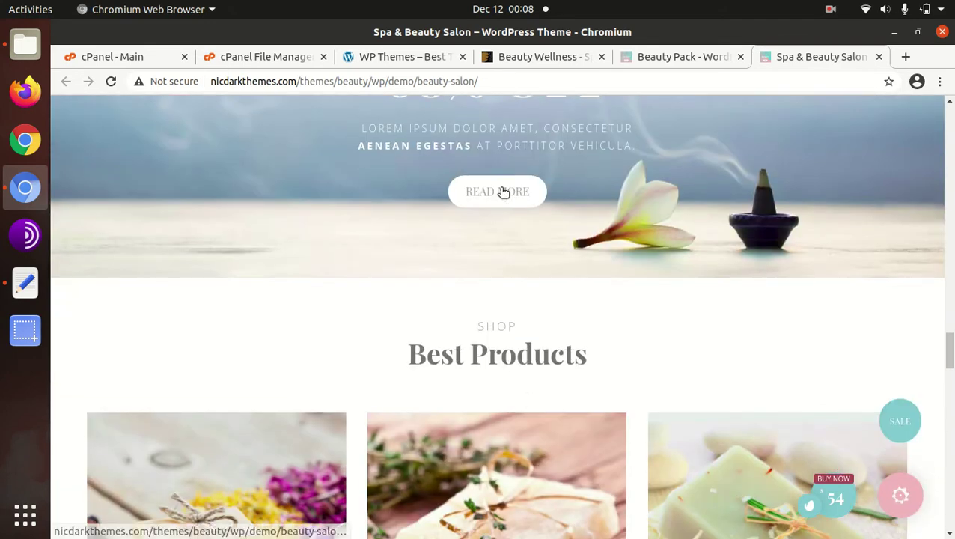
scroll(501, 192, "down", 1)
scroll(347, 199, "down", 1)
scroll(274, 216, "down", 2)
scroll(467, 207, "down", 2)
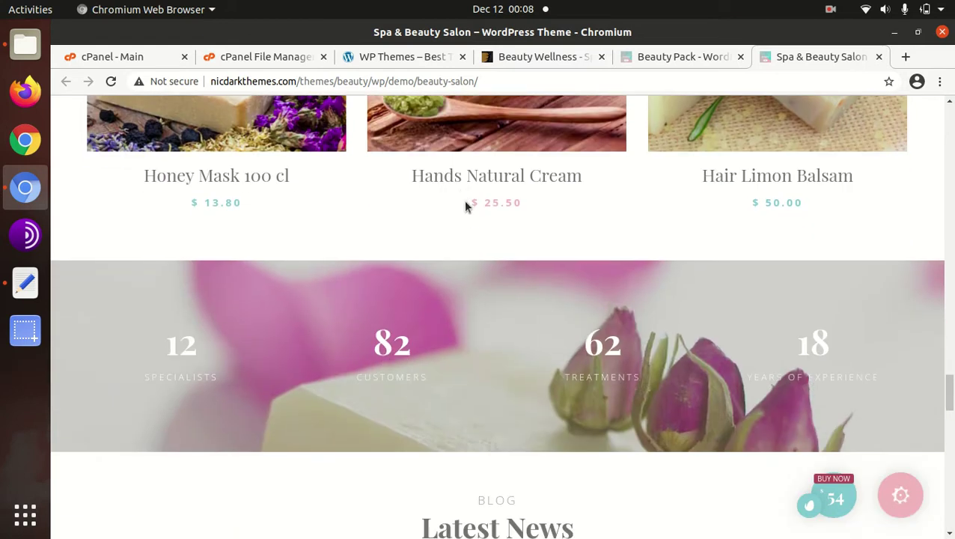
scroll(467, 207, "down", 1)
scroll(498, 212, "down", 2)
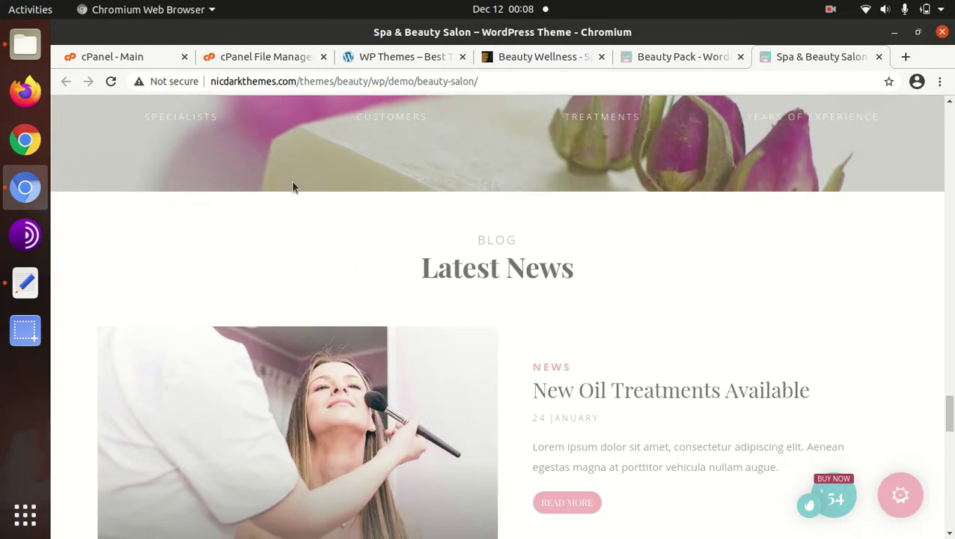
scroll(293, 187, "up", 3)
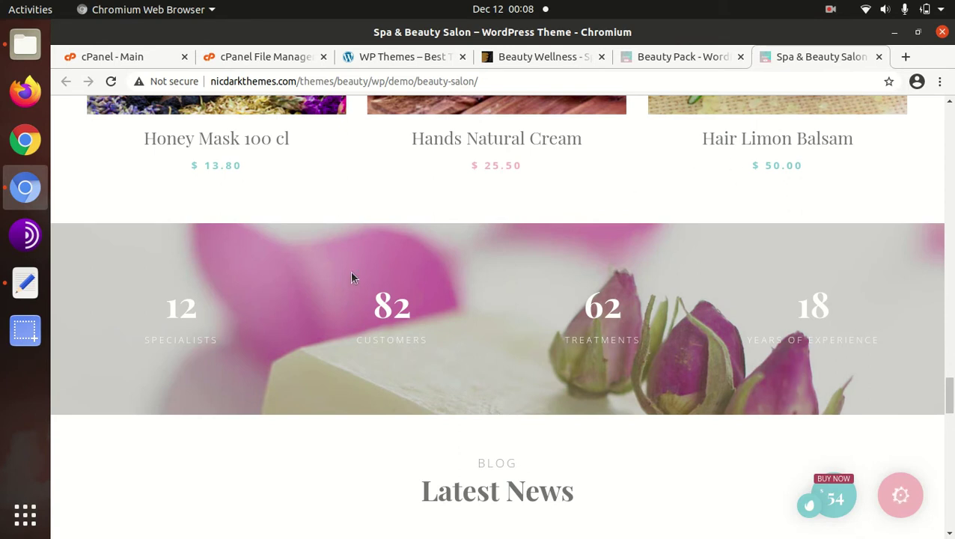
scroll(355, 286, "down", 2)
scroll(352, 285, "down", 1)
scroll(396, 283, "down", 1)
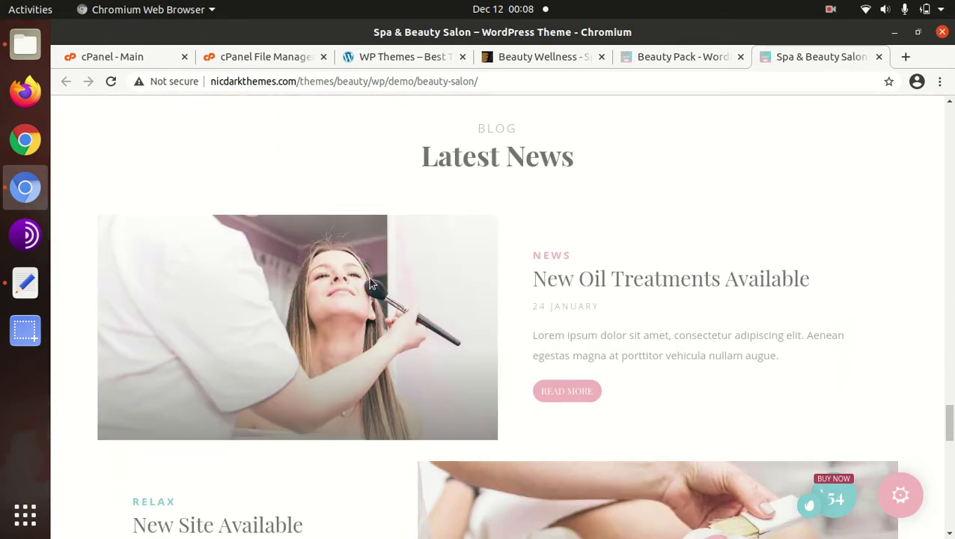
scroll(444, 283, "down", 2)
scroll(556, 279, "down", 1)
scroll(528, 275, "down", 2)
scroll(516, 277, "down", 3)
scroll(515, 280, "down", 3)
scroll(434, 268, "up", 1)
scroll(407, 266, "down", 1)
scroll(407, 266, "down", 1)
scroll(407, 266, "down", 3)
scroll(539, 207, "down", 1)
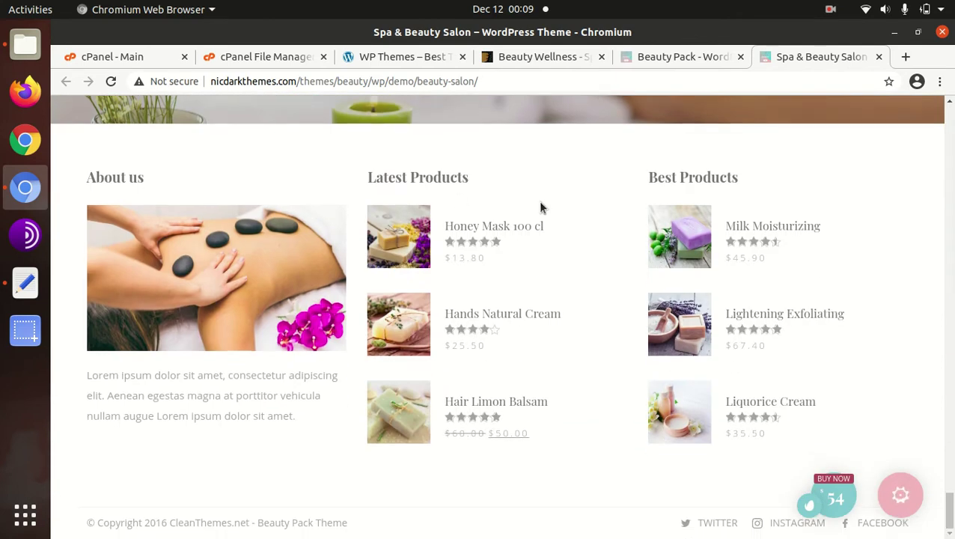
- Scroll back up the demo page to The Best For You section
scroll(540, 206, "up", 3)
scroll(539, 202, "up", 2)
scroll(539, 201, "up", 5)
scroll(539, 200, "up", 5)
scroll(539, 201, "up", 5)
scroll(539, 200, "up", 5)
scroll(541, 205, "up", 4)
scroll(538, 202, "up", 5)
scroll(539, 202, "up", 5)
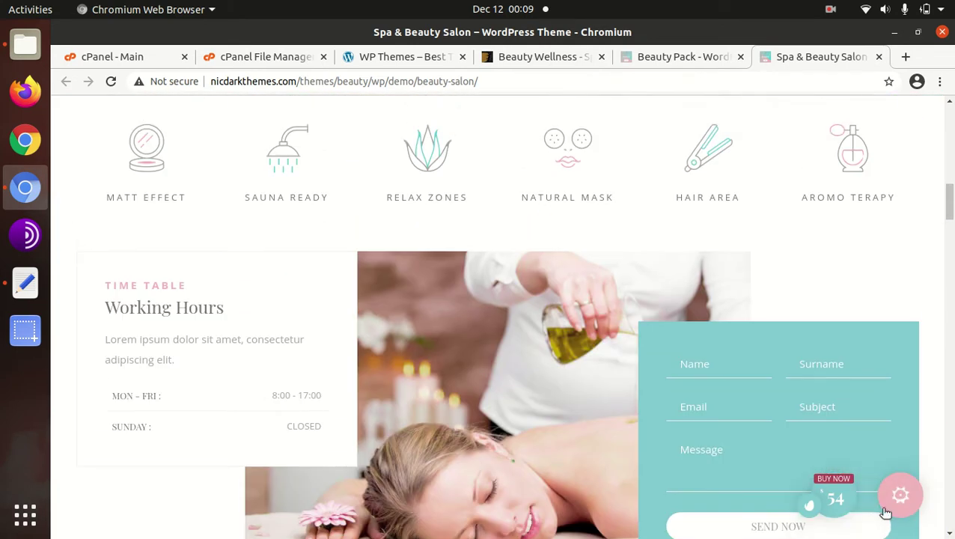
scroll(901, 494, "up", 2)
scroll(900, 494, "up", 2)
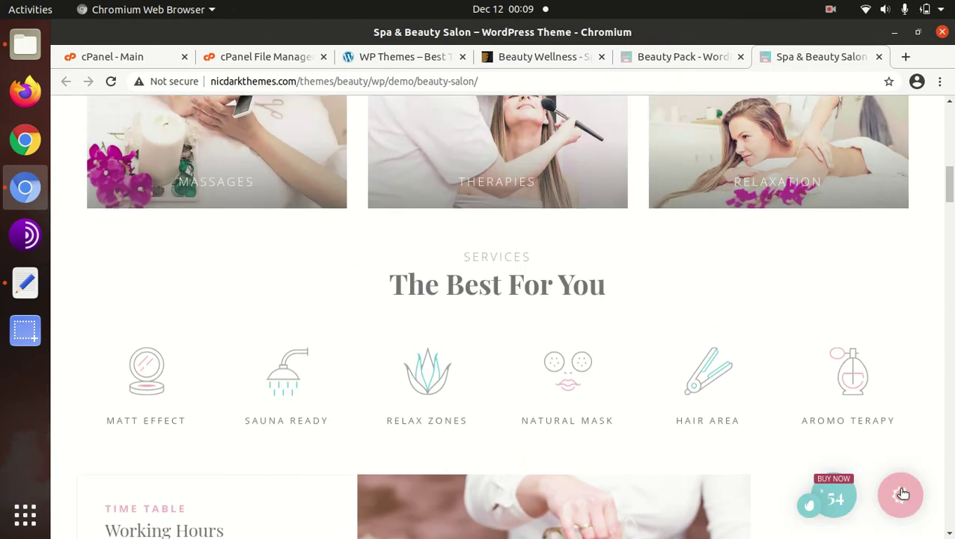
left_click(899, 494)
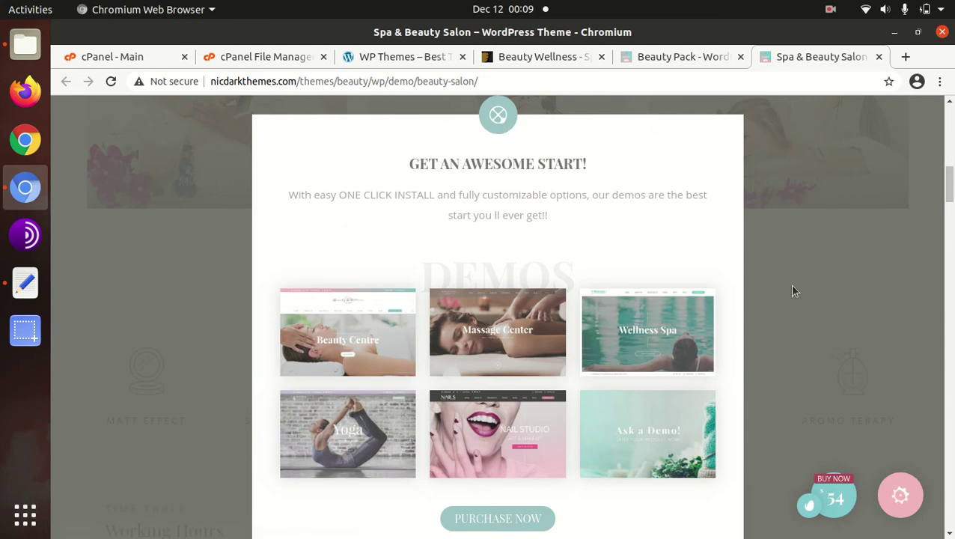
left_click(498, 119)
scroll(761, 307, "up", 5)
scroll(761, 307, "up", 3)
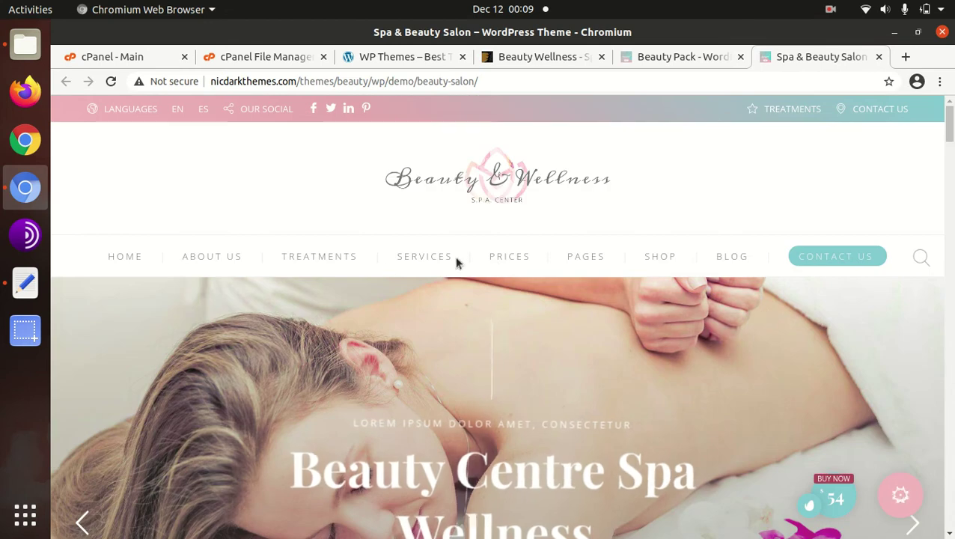
mouse_move(211, 256)
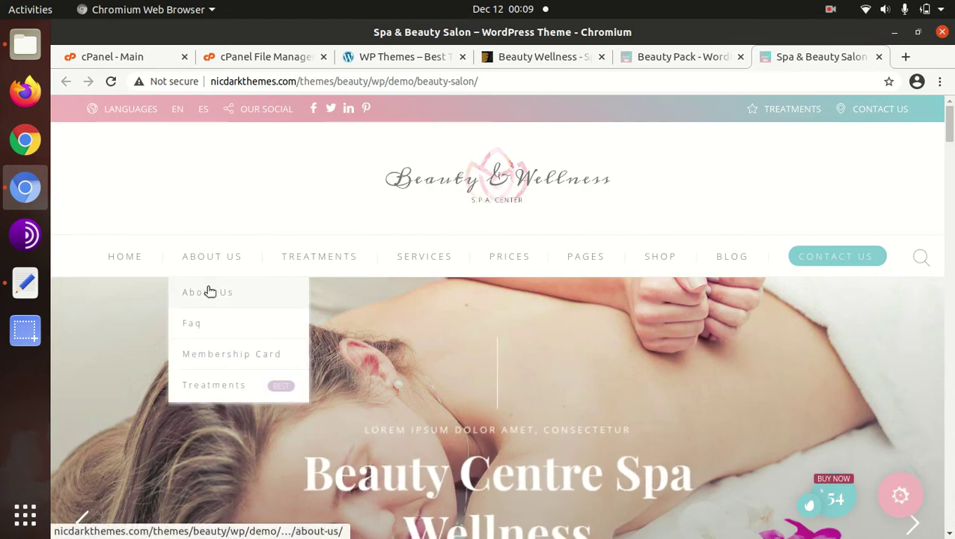
- Browse the demo's About Us page down to the bottom
left_click(207, 291)
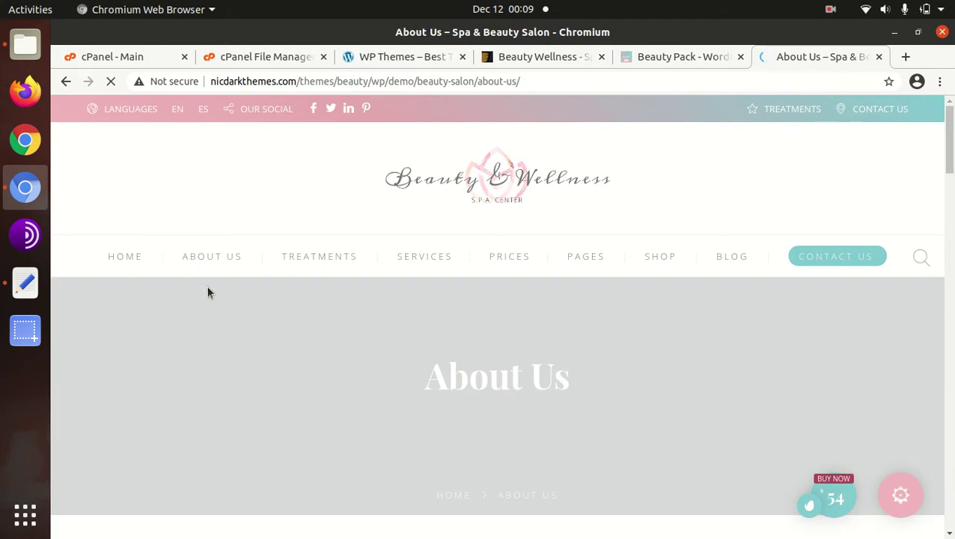
scroll(568, 280, "down", 2)
scroll(569, 280, "down", 5)
scroll(565, 287, "down", 3)
scroll(566, 282, "down", 2)
scroll(566, 288, "down", 2)
scroll(554, 283, "down", 3)
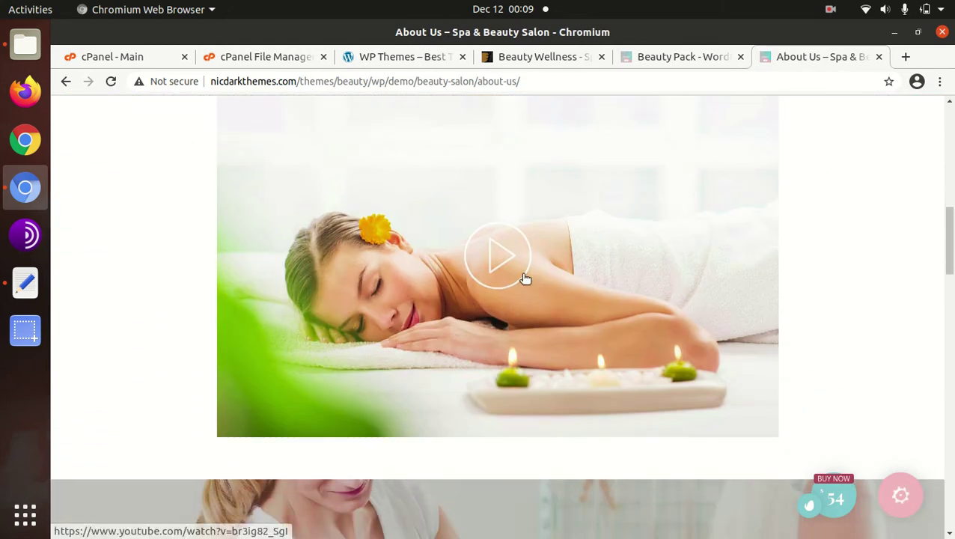
scroll(544, 273, "down", 5)
scroll(546, 275, "down", 2)
scroll(545, 278, "down", 1)
scroll(546, 277, "down", 3)
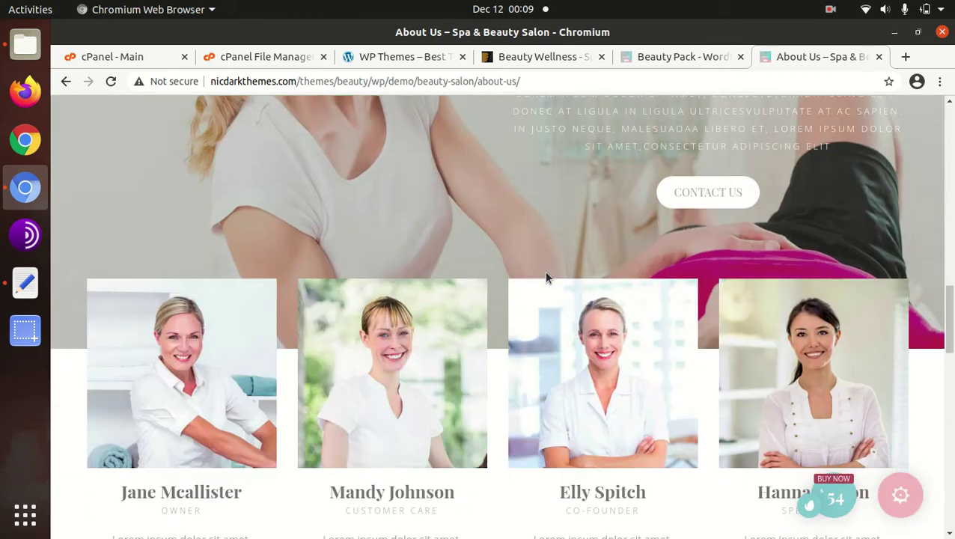
scroll(545, 278, "down", 2)
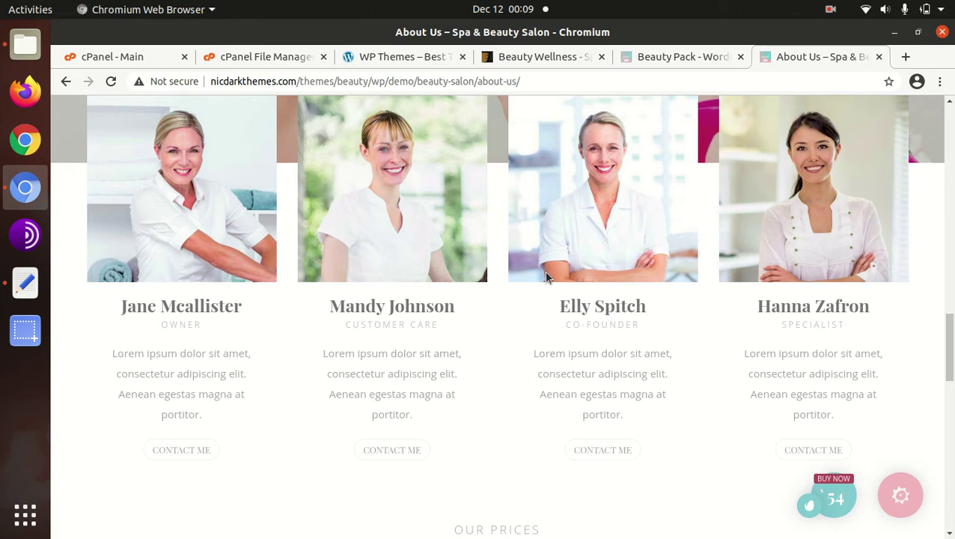
scroll(546, 273, "down", 1)
scroll(546, 273, "down", 5)
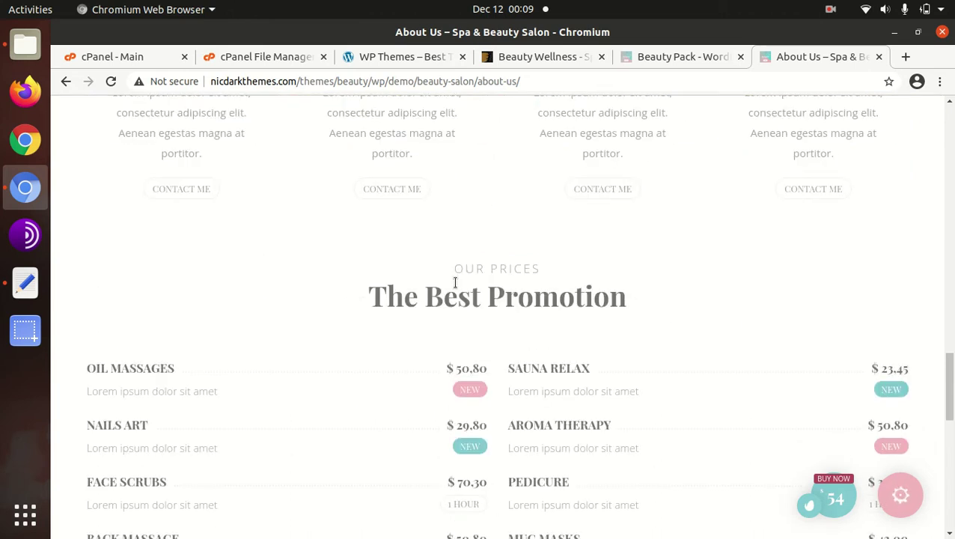
scroll(455, 282, "down", 2)
scroll(453, 284, "down", 2)
scroll(453, 285, "down", 2)
scroll(419, 290, "down", 2)
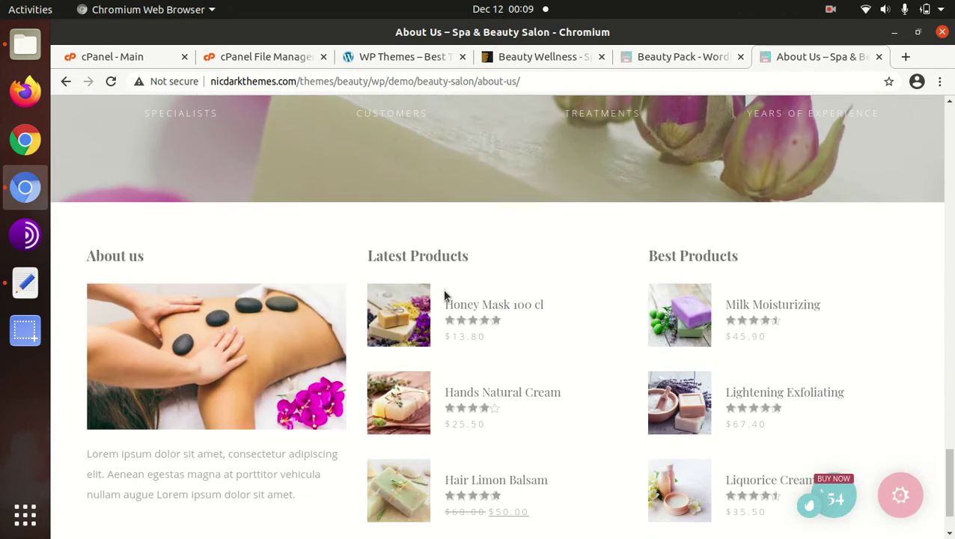
scroll(507, 289, "down", 2)
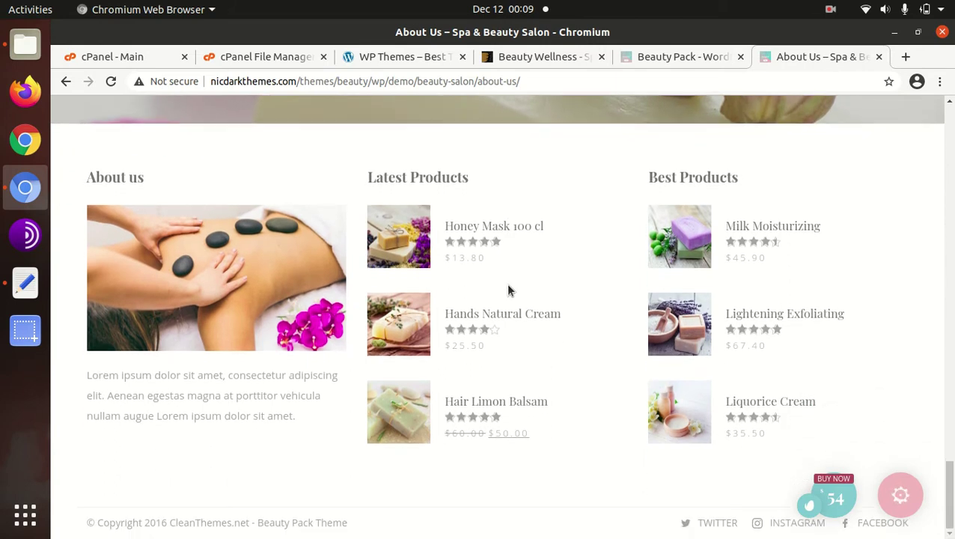
- Scroll back up, view the Services page, then return to the Beauty Wellness ThemeForest listing
scroll(508, 290, "up", 5)
scroll(507, 290, "up", 5)
scroll(507, 290, "up", 5)
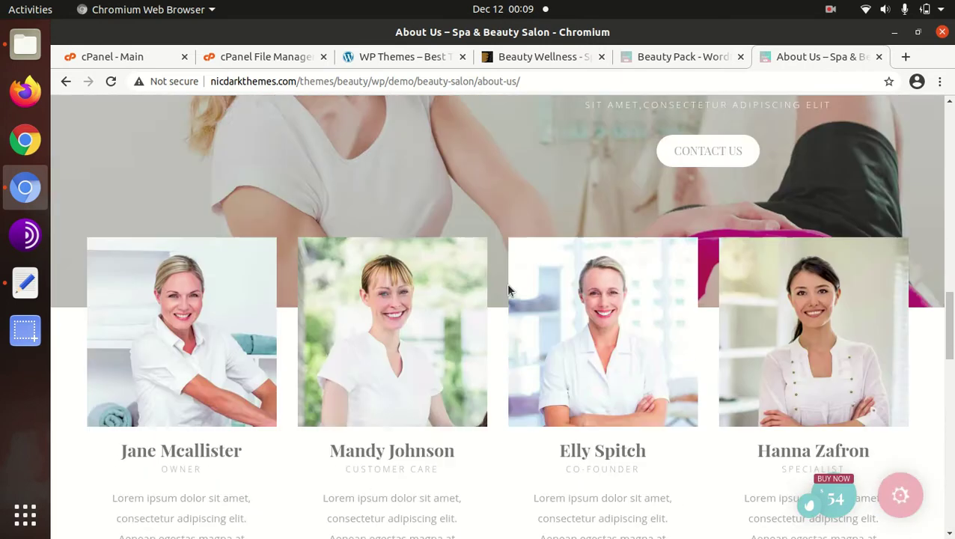
scroll(507, 289, "up", 5)
scroll(508, 290, "up", 5)
scroll(507, 290, "up", 4)
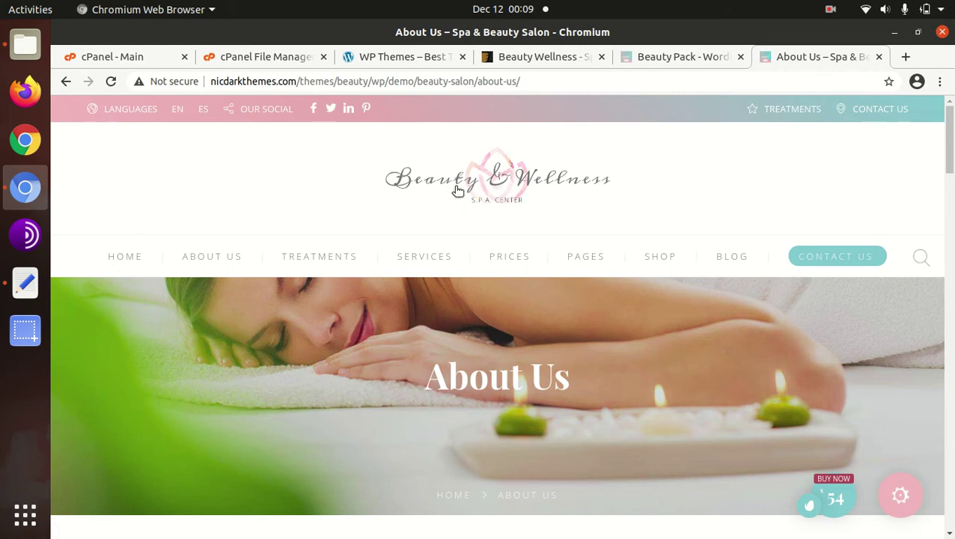
left_click(431, 261)
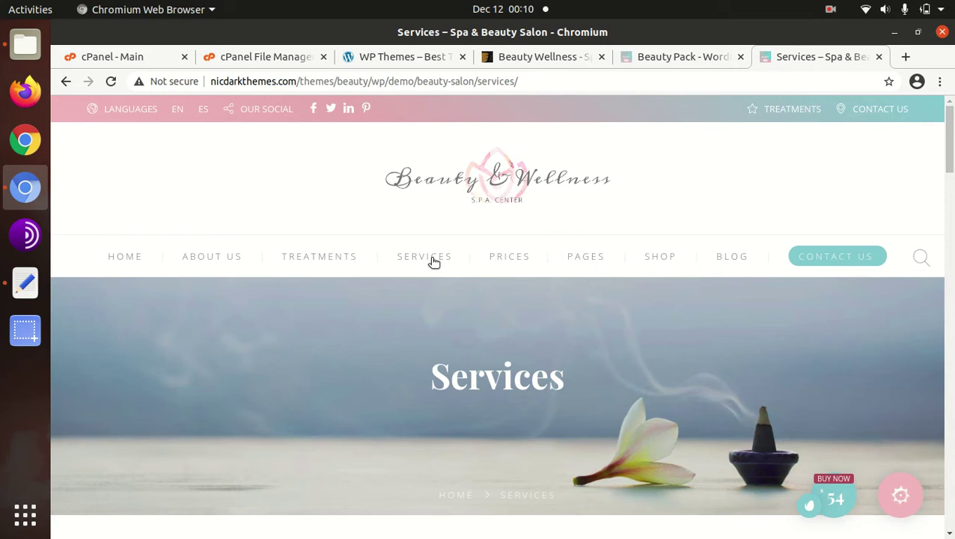
left_click(546, 58)
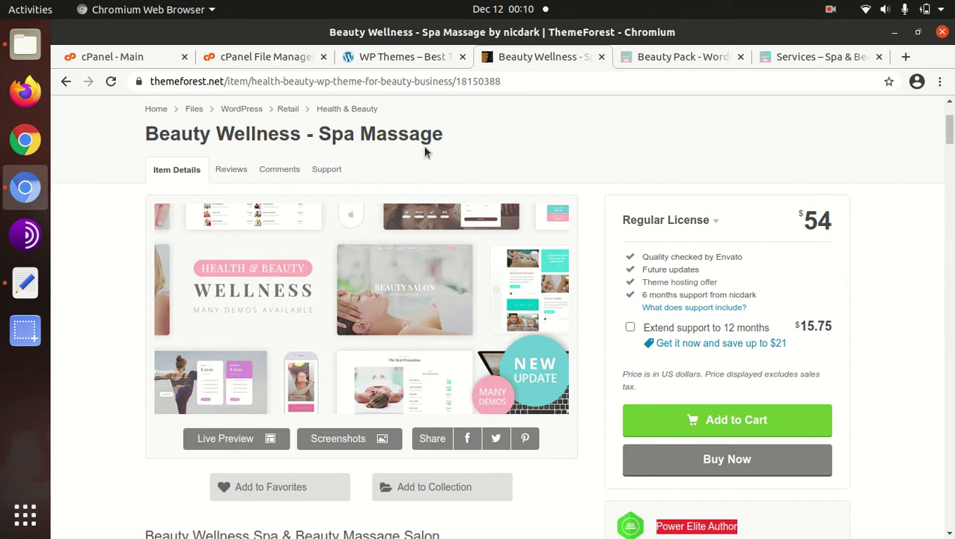
- Glance at the WP Themes site's Hello world post, then bring up the beauty-wellness folder
left_click(387, 58)
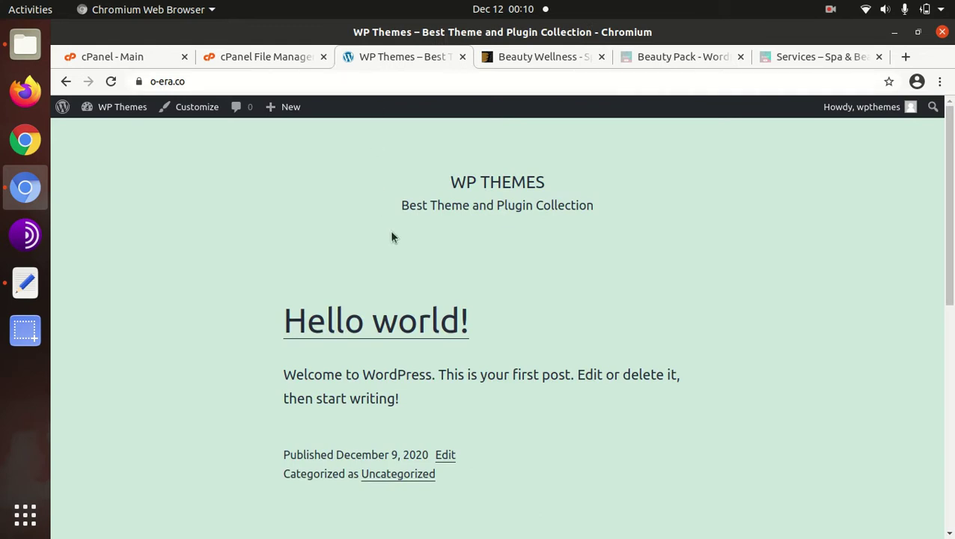
scroll(534, 343, "down", 3)
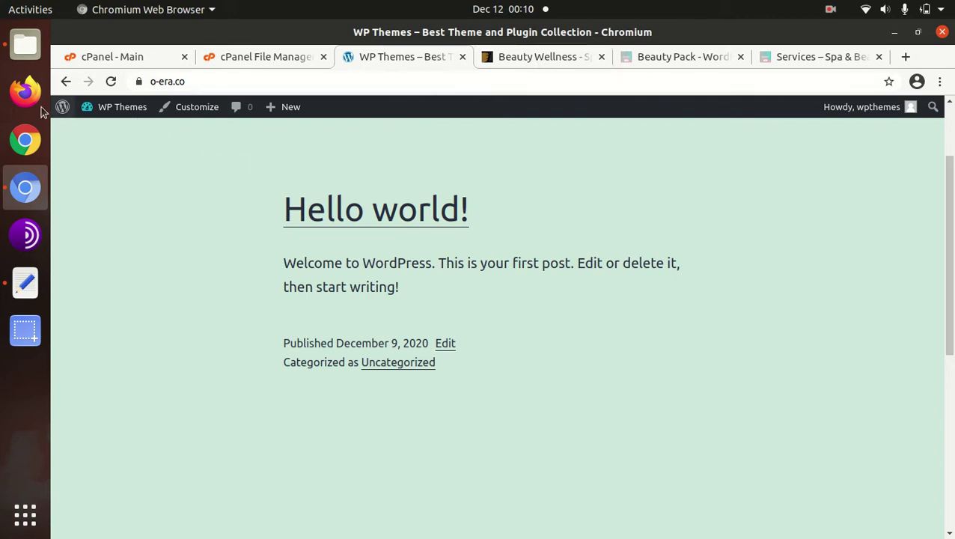
left_click(25, 58)
- Point out the Documentation, Import Files, Licensing and beautypack.zip items in beauty-wellness
left_click(337, 209)
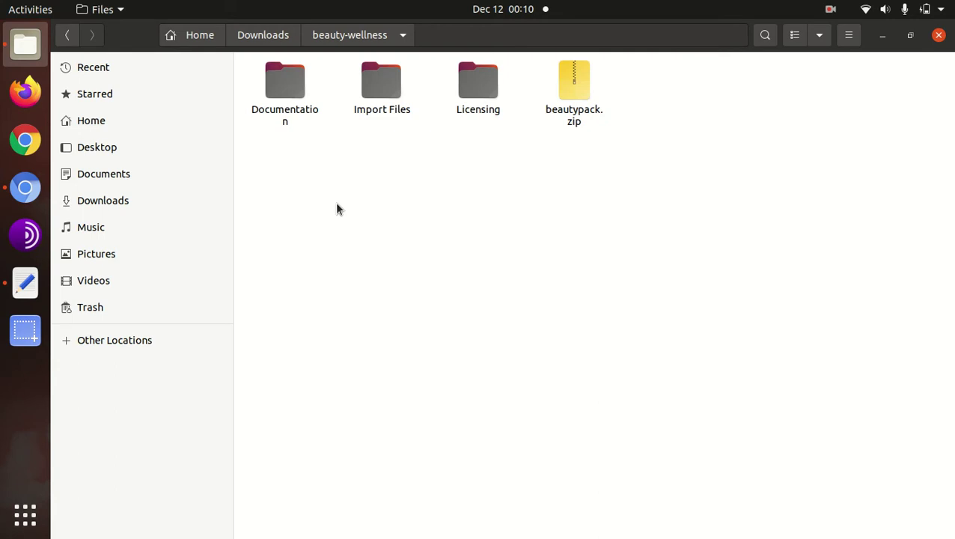
left_click(284, 89)
left_click(371, 90)
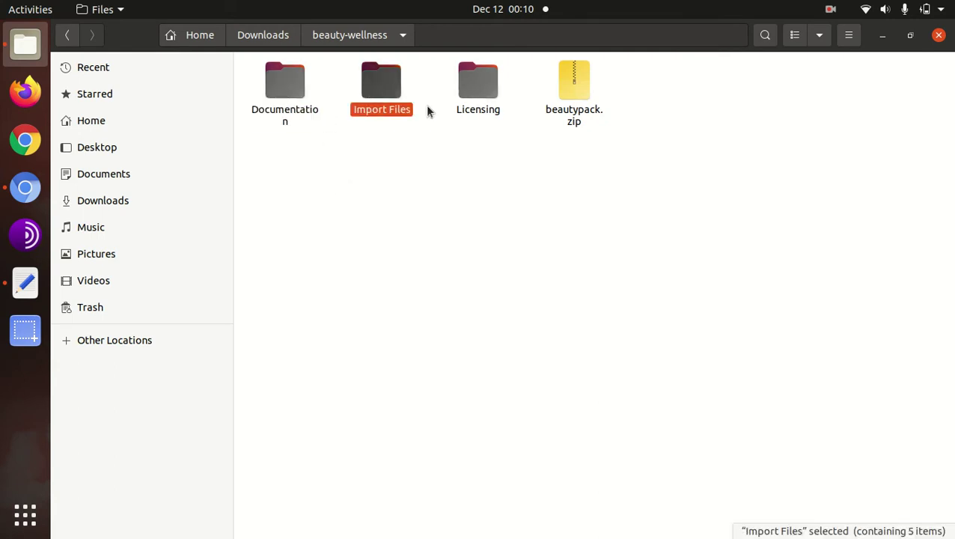
left_click(477, 83)
left_click(578, 88)
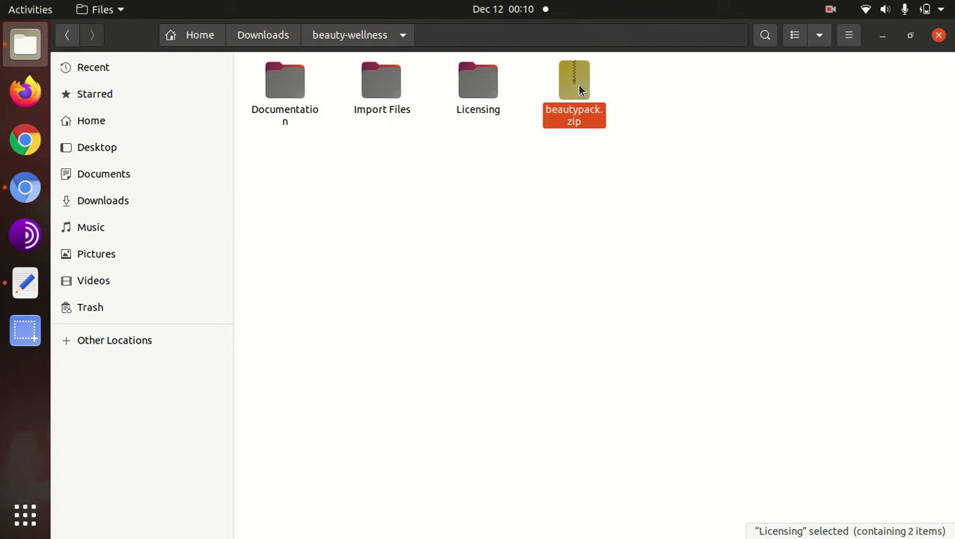
left_click(572, 219)
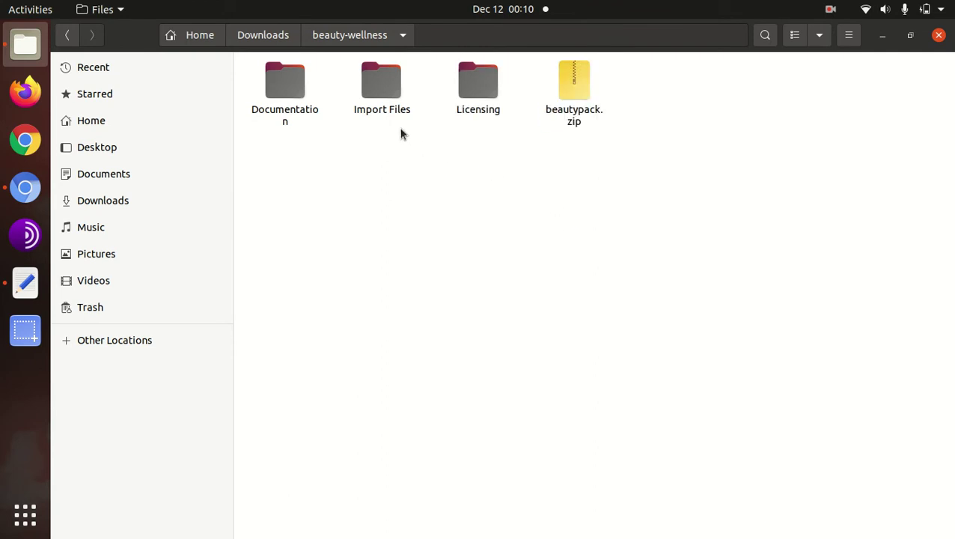
- Open Import Files and 1-Beauty Salon, highlight the five demo folders, then return to the browser
double_click(352, 93)
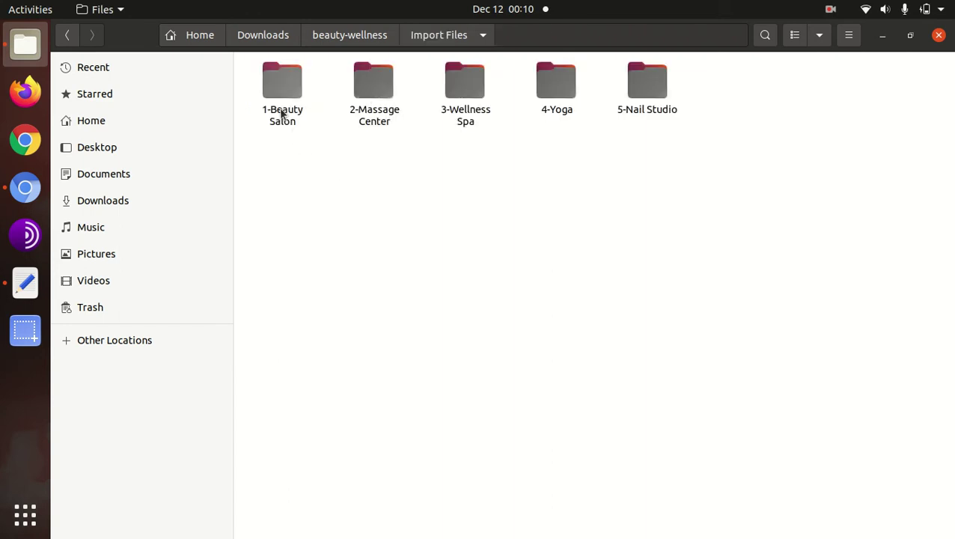
double_click(274, 91)
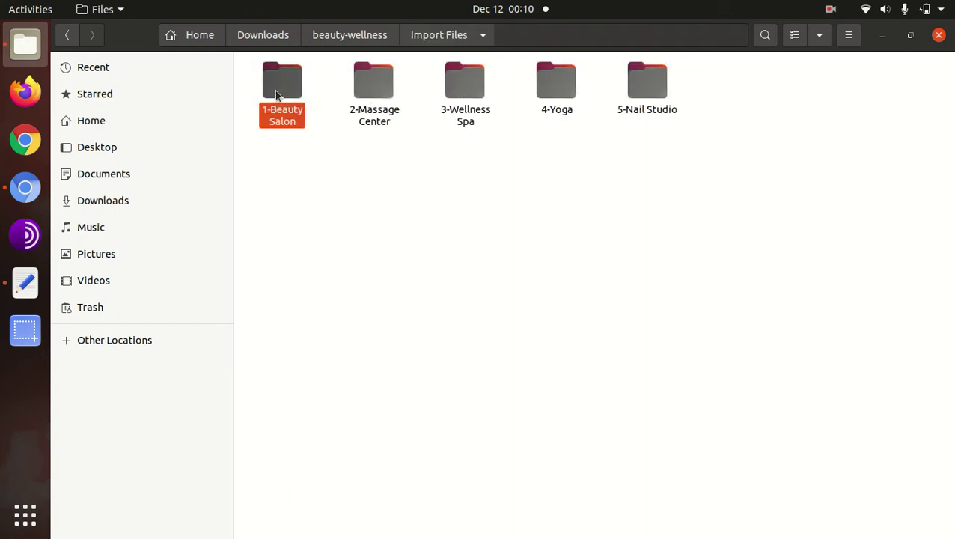
left_click(429, 37)
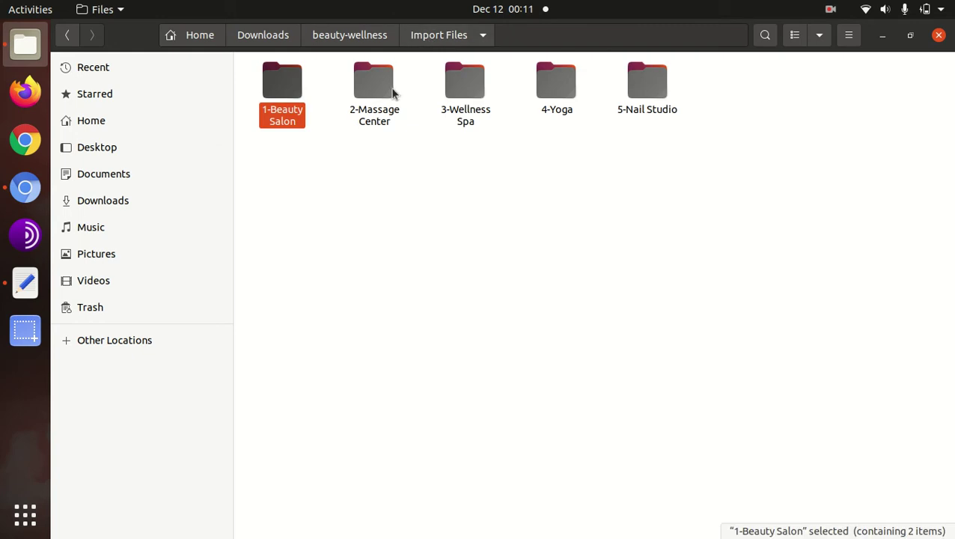
left_click(354, 136)
left_click(301, 118)
key("Right")
key("Right")
key("Right")
key("Right")
left_click(545, 156)
left_click_drag(268, 151, 686, 64)
left_click(627, 202)
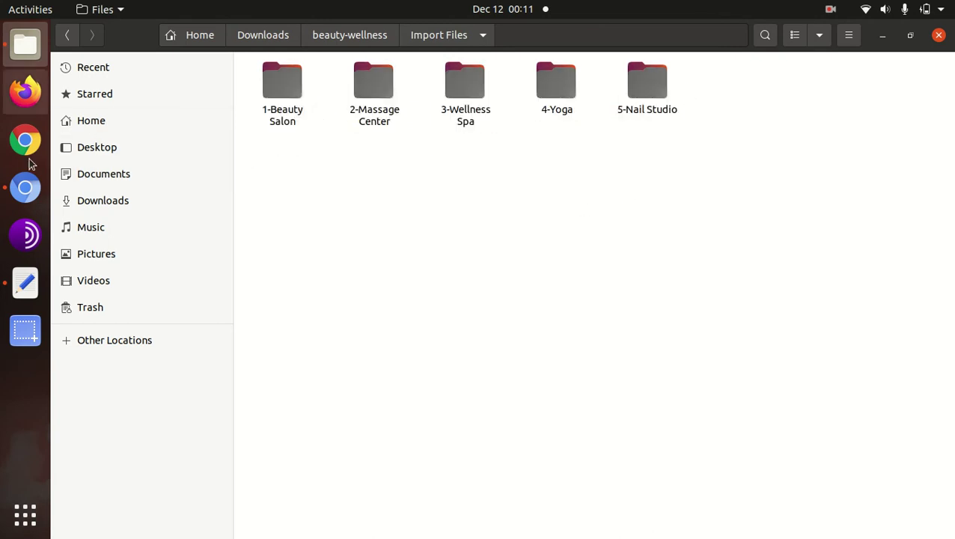
left_click(25, 187)
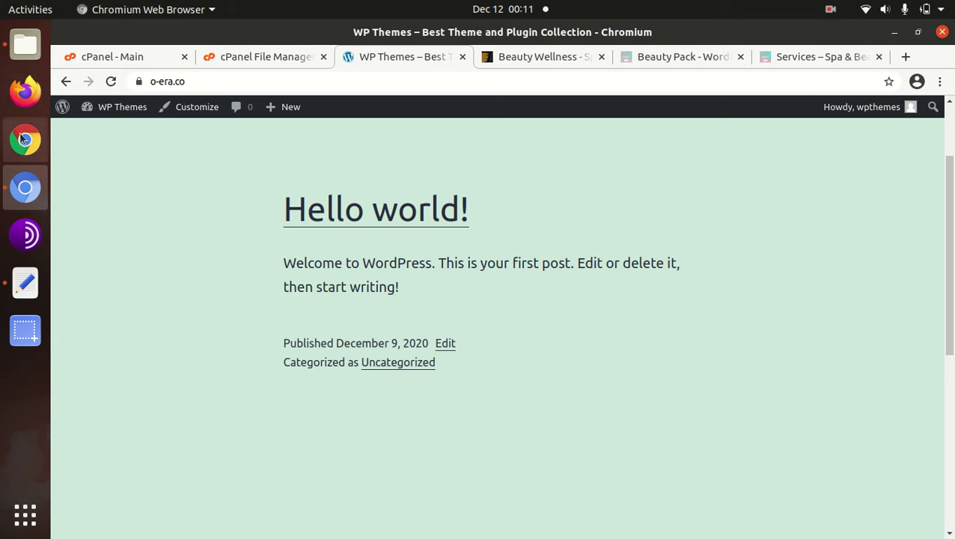
- Go from the dashboard to the Themes page and view the Twenty Twenty-One theme details
mouse_move(116, 107)
left_click(122, 134)
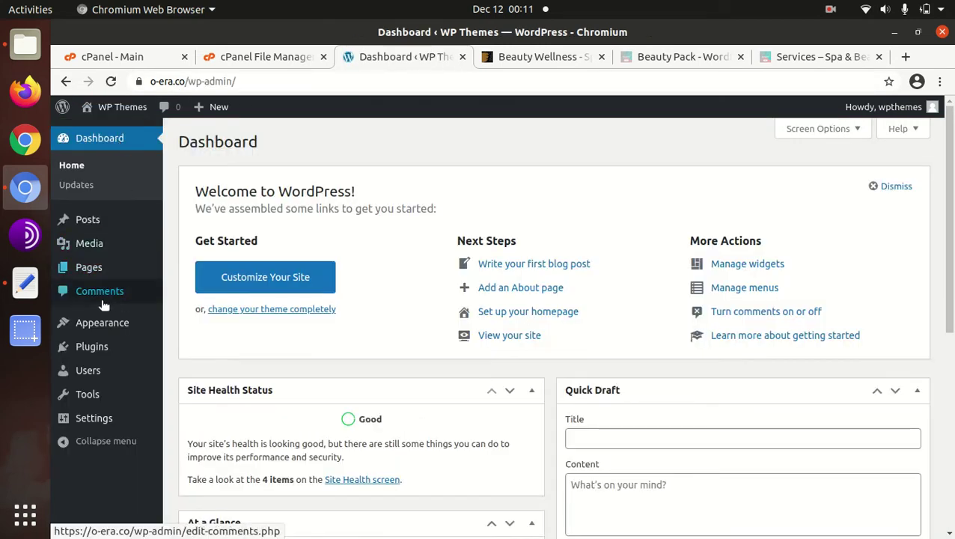
mouse_move(102, 323)
left_click(180, 325)
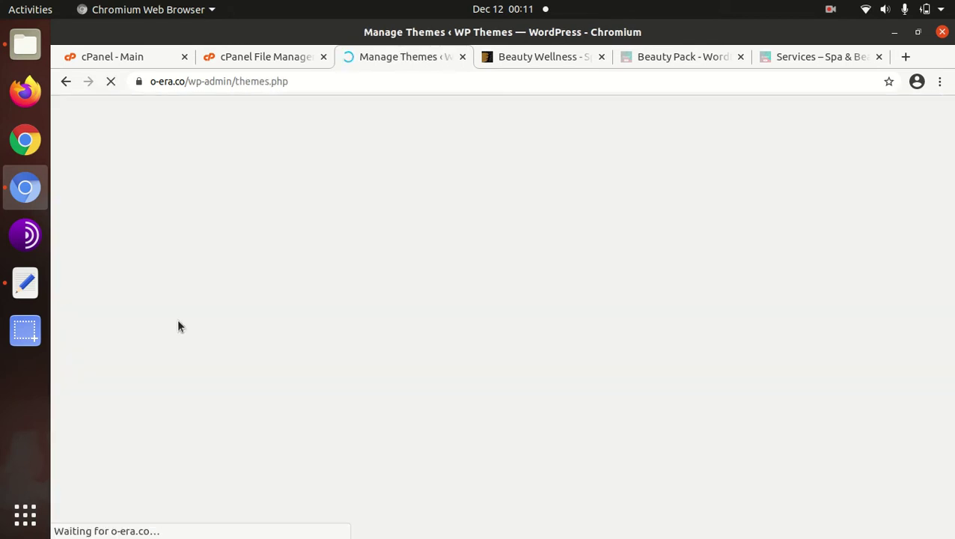
left_click(180, 324)
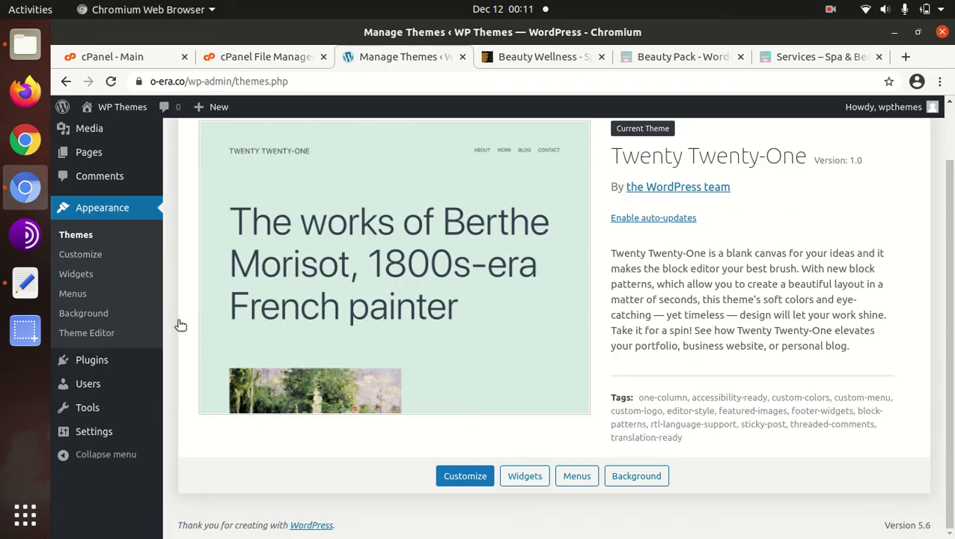
scroll(452, 337, "up", 2)
- Browse to Downloads/beauty-wellness/beautypack.zip from Add Themes upload, then cancel without uploading
left_click(312, 143)
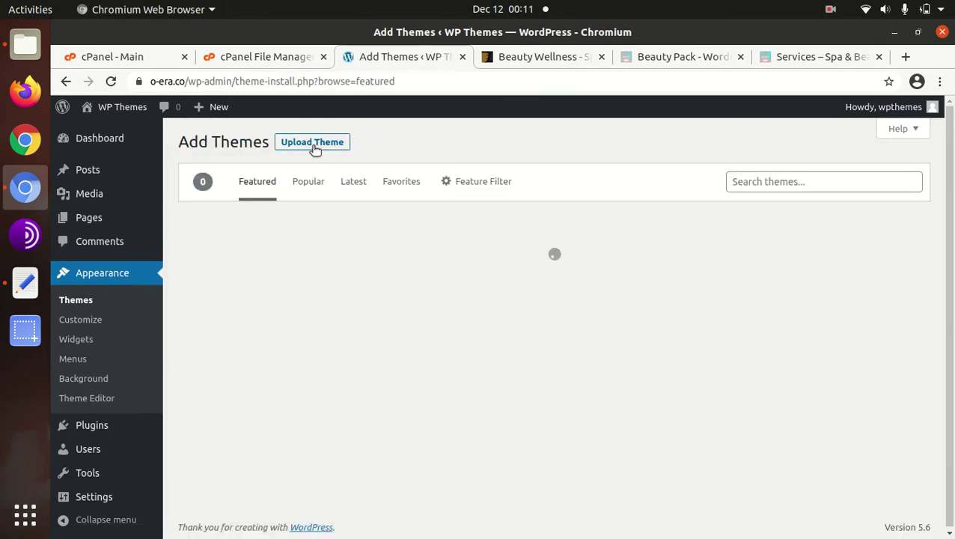
left_click(314, 147)
left_click(450, 267)
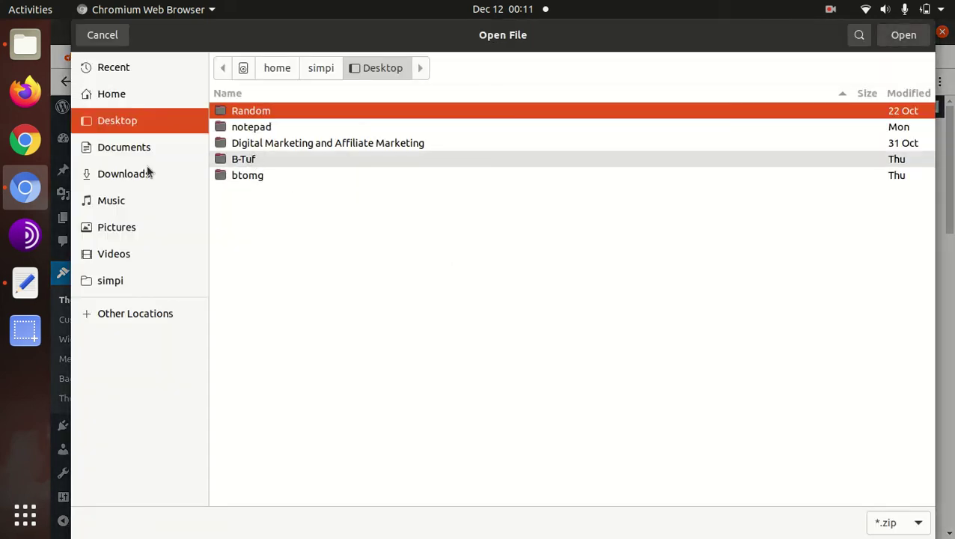
left_click(122, 175)
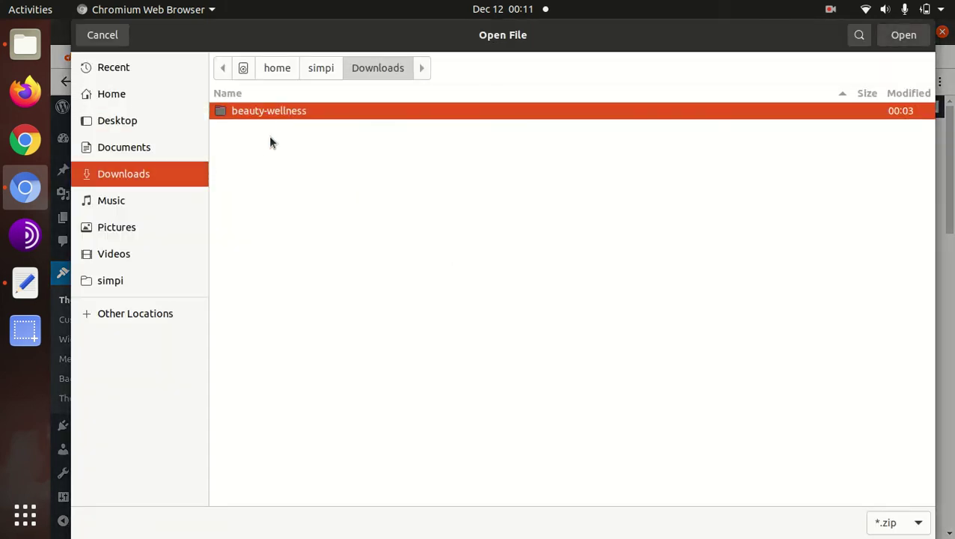
double_click(278, 112)
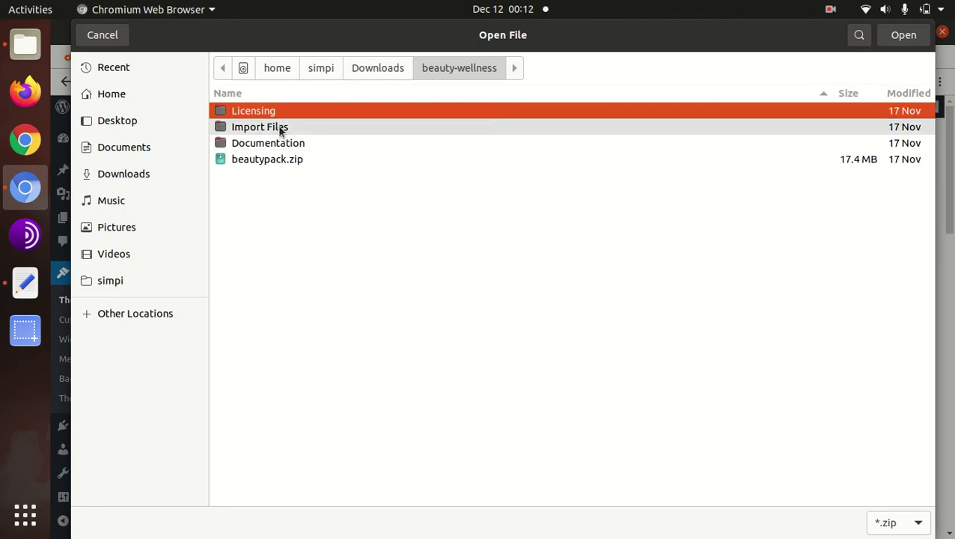
left_click(276, 160)
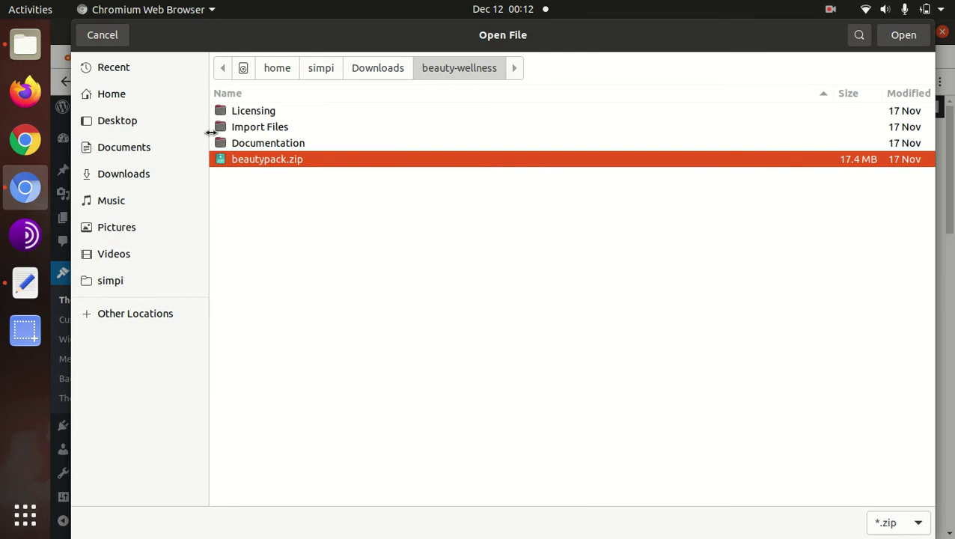
left_click(108, 35)
- Upload Downloads/beauty-wellness/beautypack.zip into wp-content/themes via cPanel, reaching 100% of 16.56 MB
left_click(266, 57)
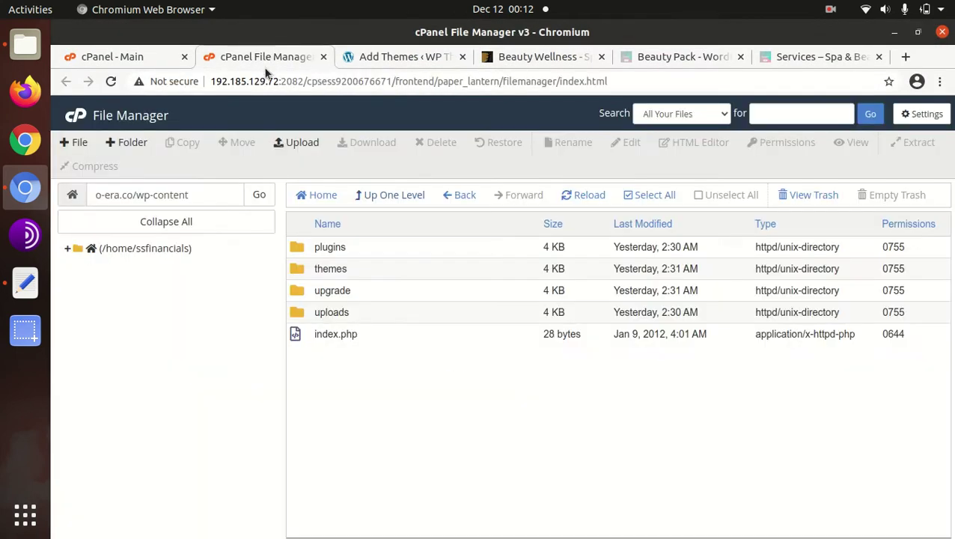
double_click(372, 273)
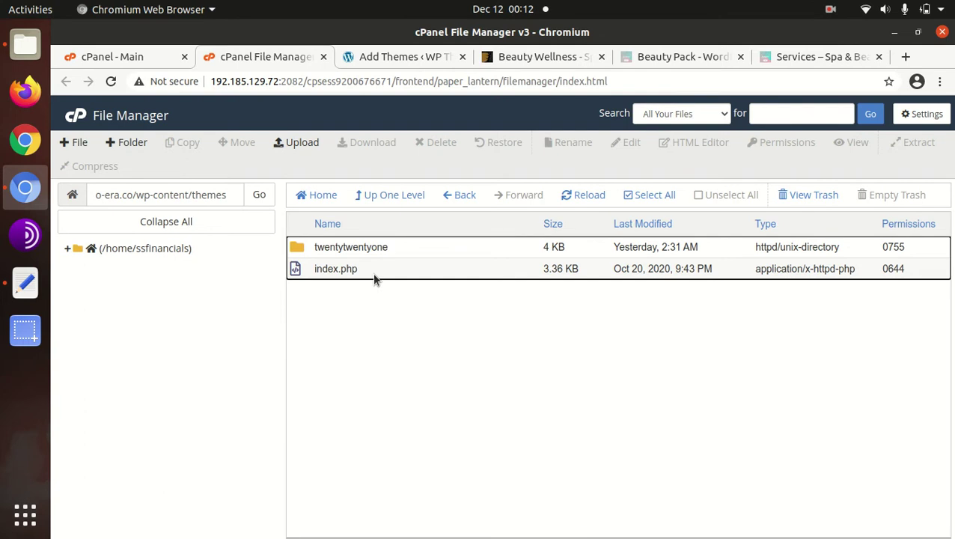
left_click(306, 146)
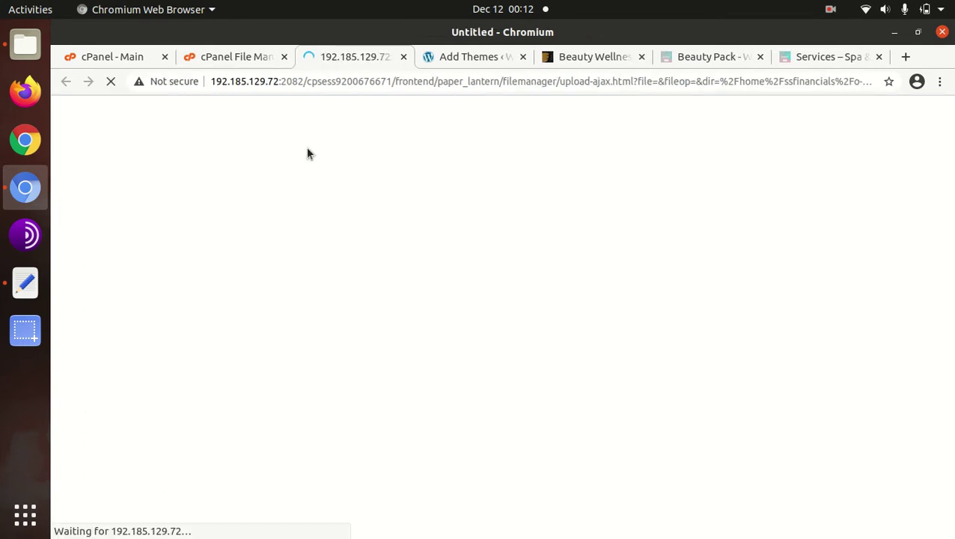
left_click(483, 338)
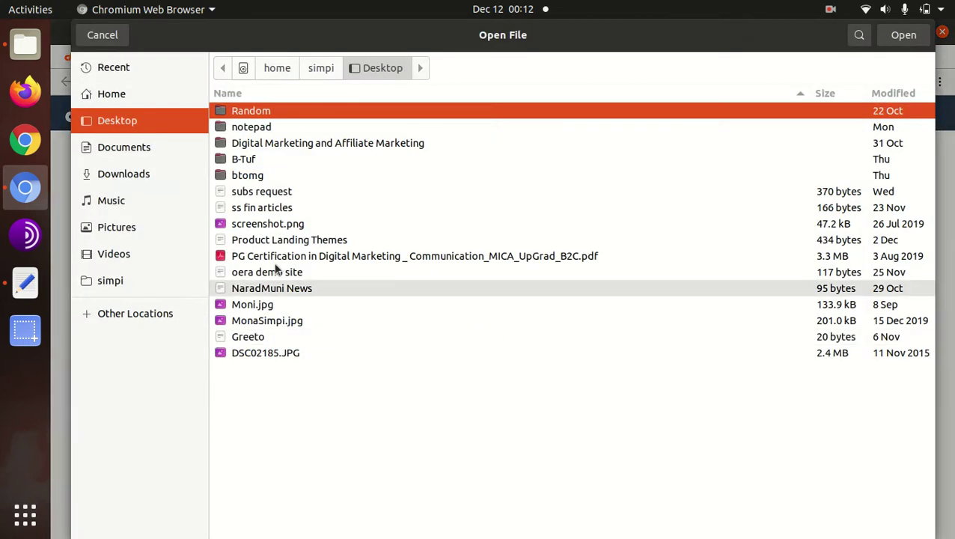
left_click(128, 177)
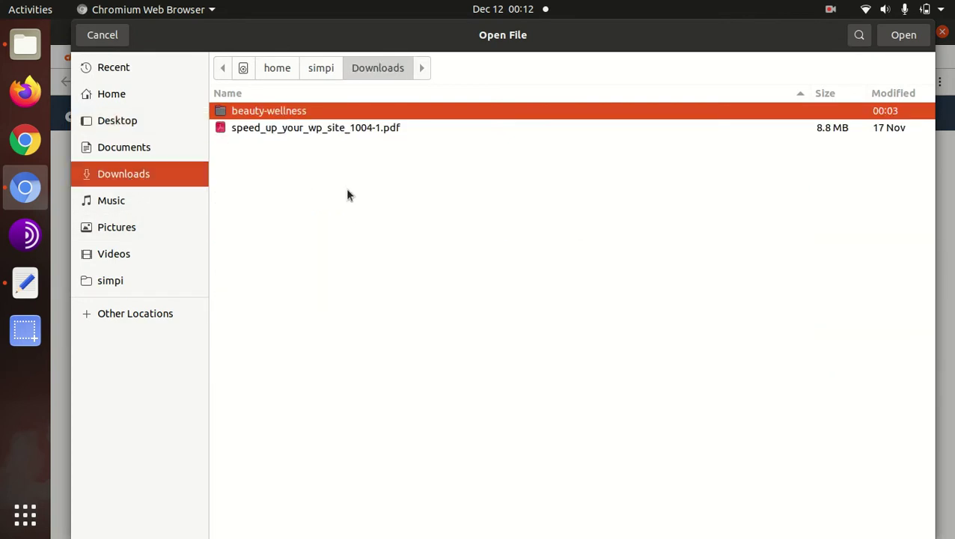
double_click(276, 111)
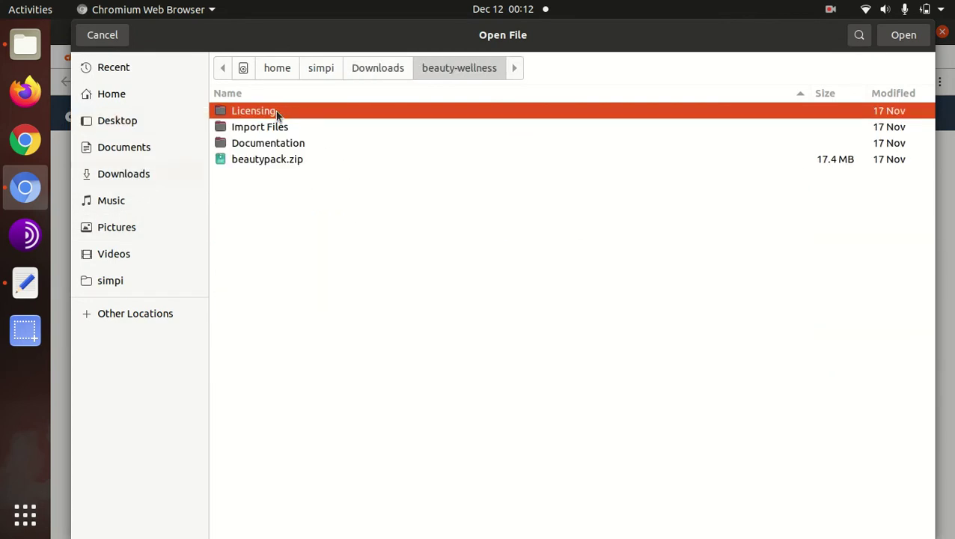
left_click(263, 161)
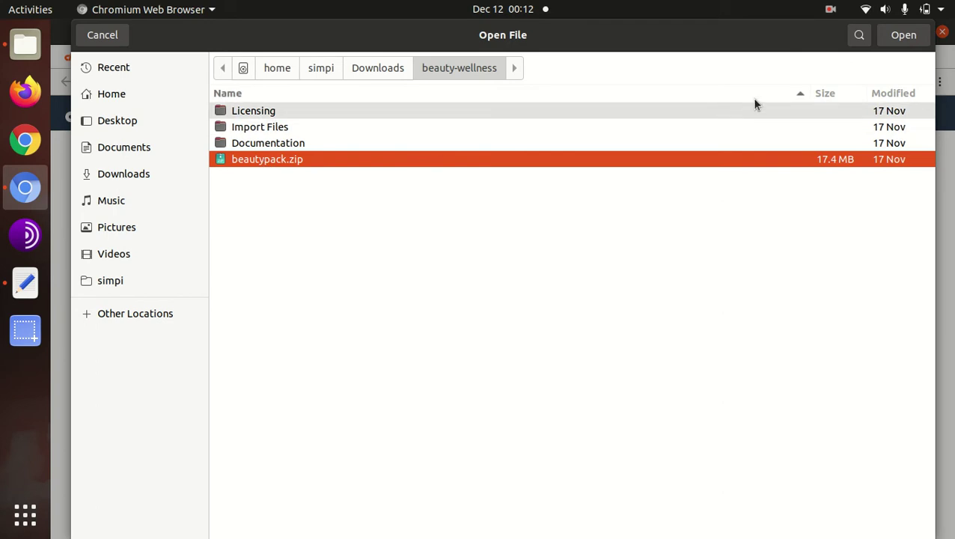
left_click(902, 41)
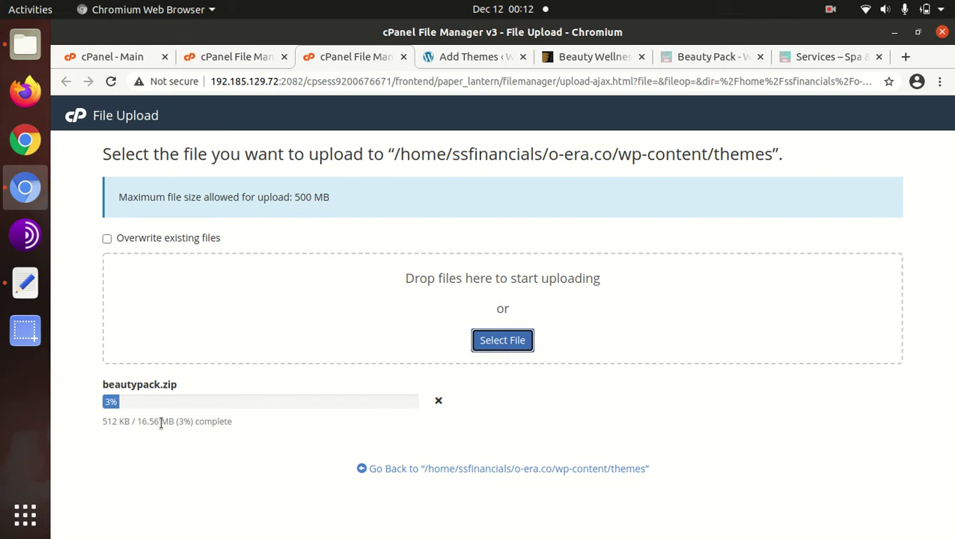
left_click_drag(137, 421, 170, 421)
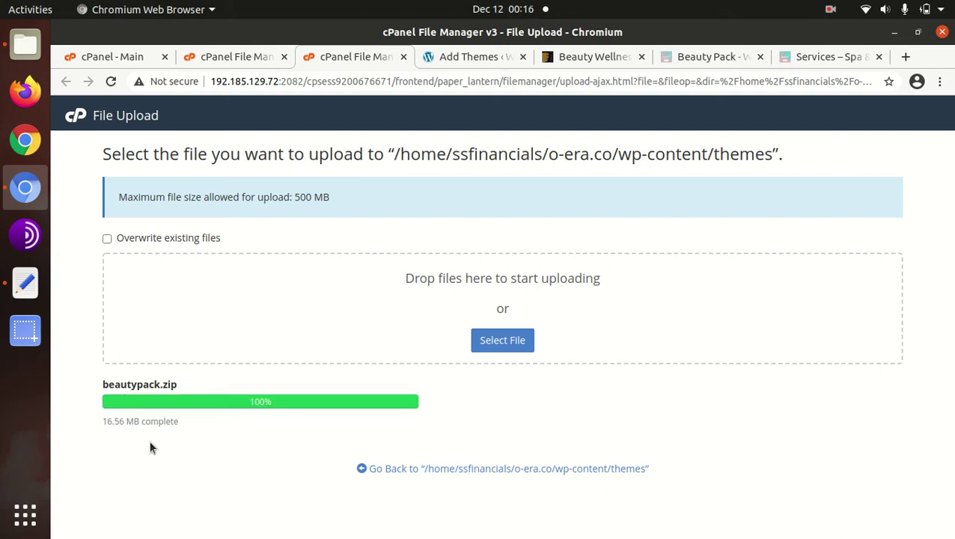
- Extract beautypack.zip into the themes folder and refresh the file listing
left_click(446, 471)
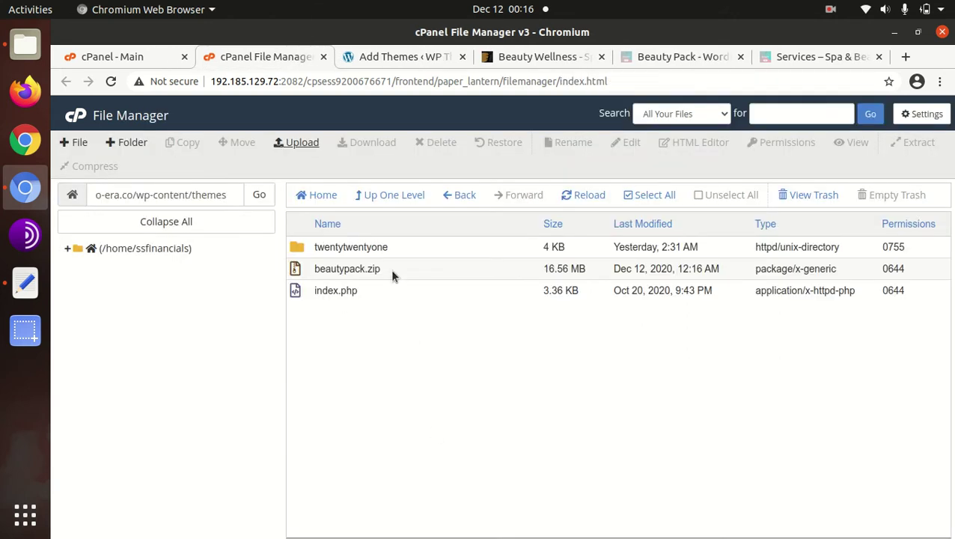
left_click(390, 268)
right_click(391, 270)
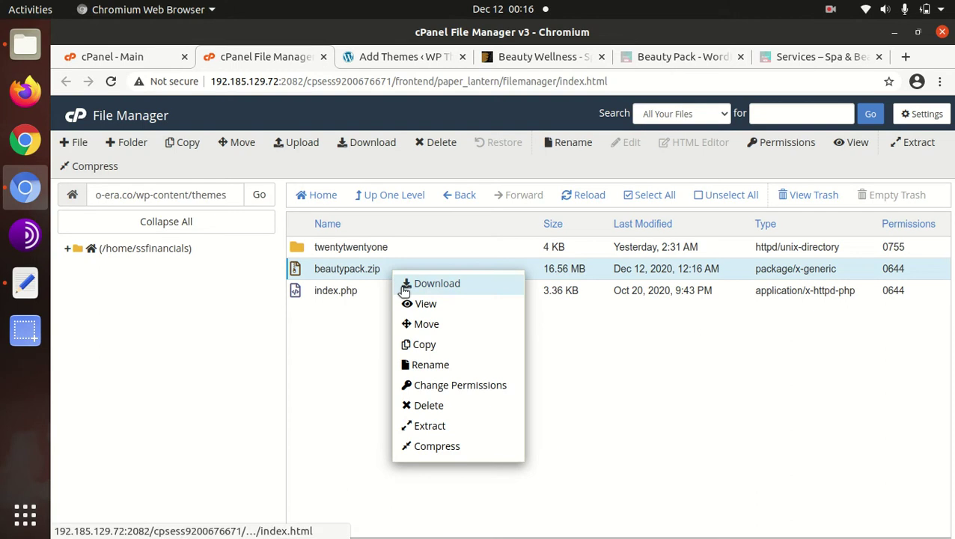
left_click(428, 426)
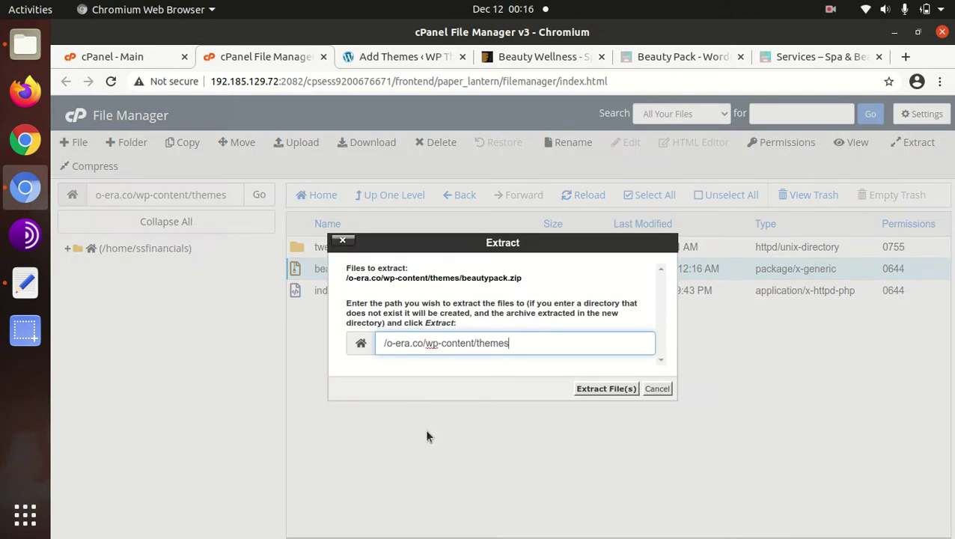
left_click(601, 392)
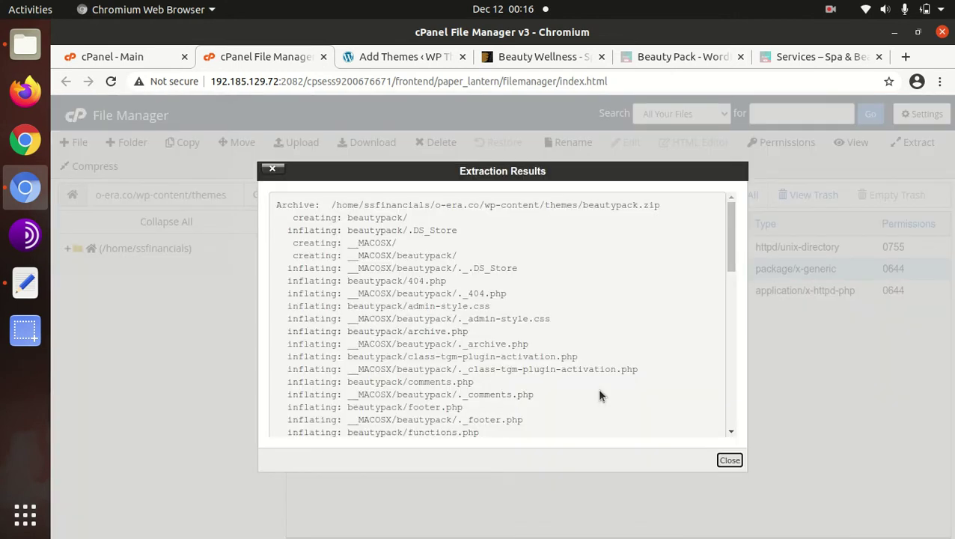
left_click(722, 461)
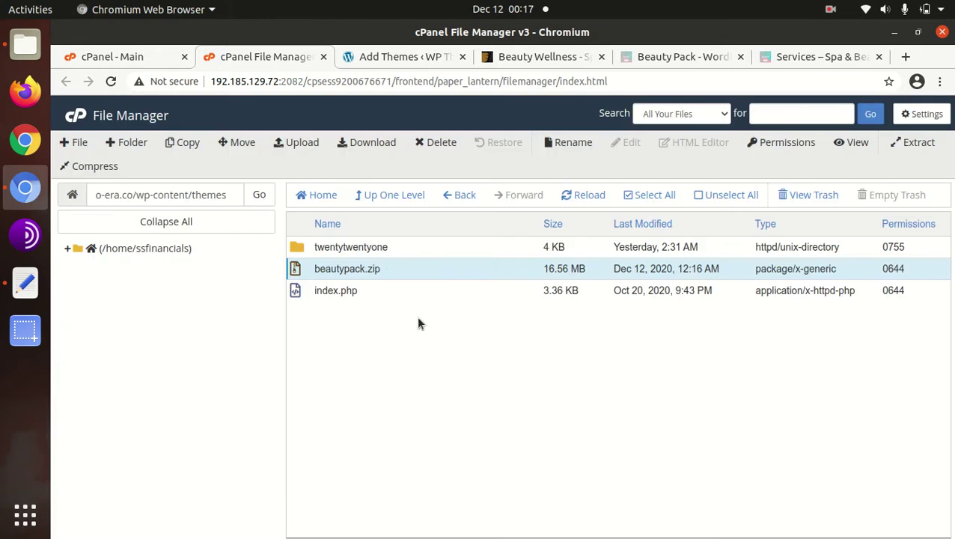
left_click(573, 196)
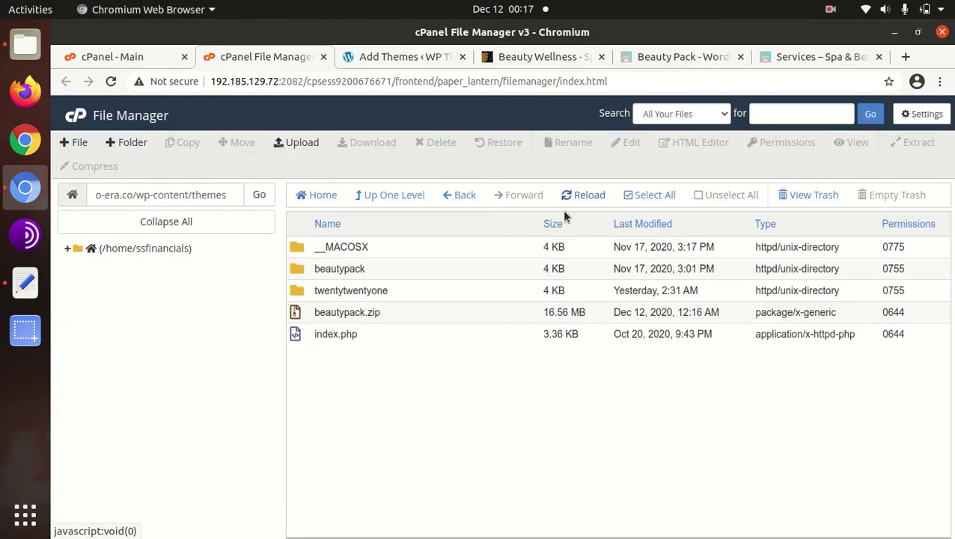
- Permanently delete the __MACOSX folder, skipping the trash
left_click(398, 254)
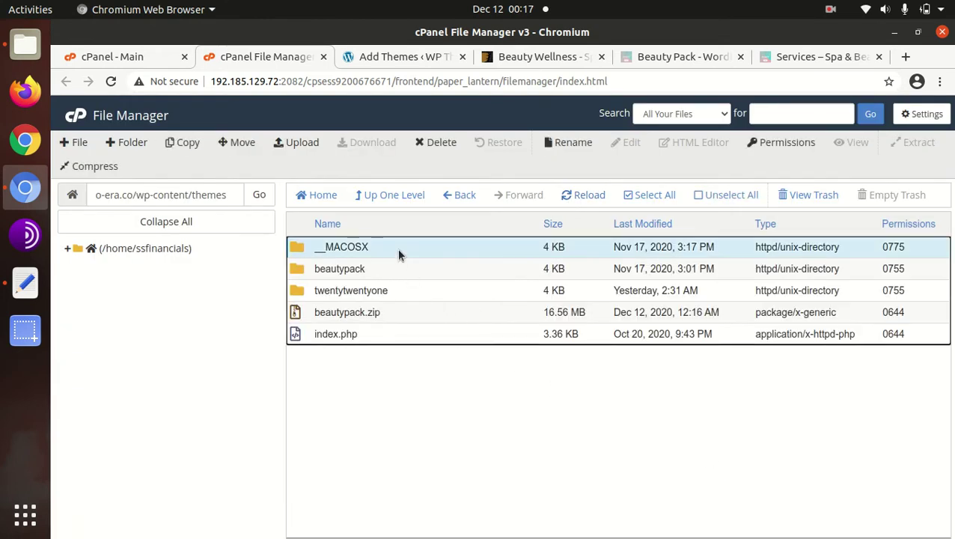
left_click(438, 143)
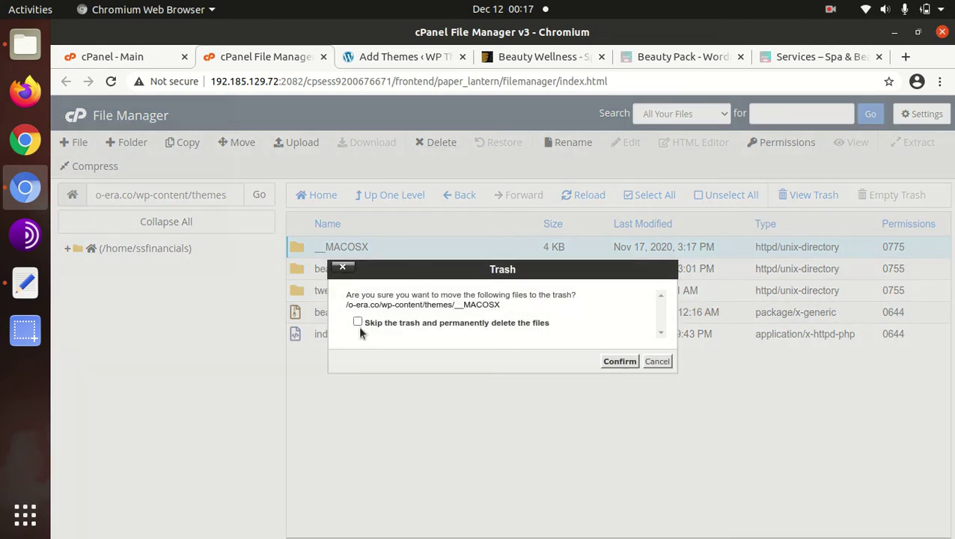
left_click(358, 323)
left_click(619, 362)
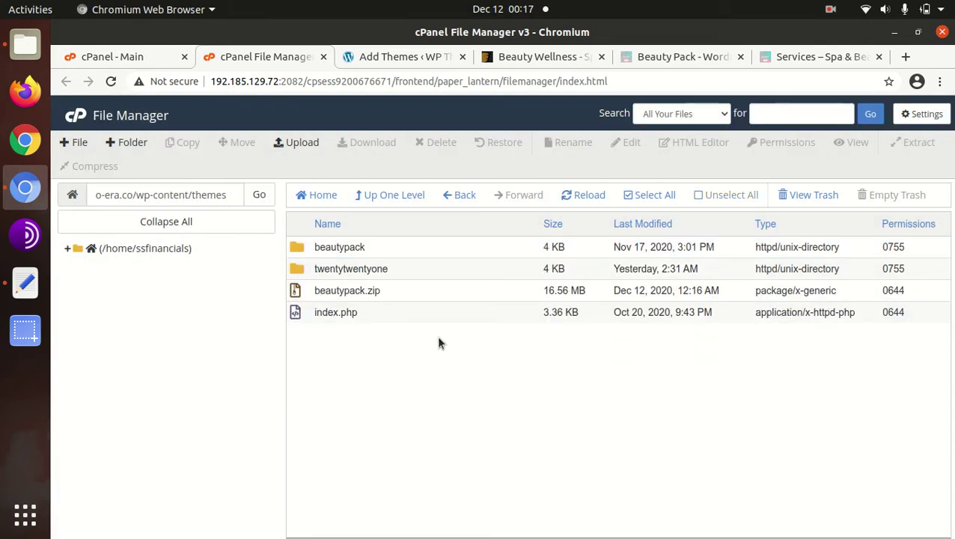
- Check the beautypack folder's files, then permanently delete beautypack.zip
double_click(378, 253)
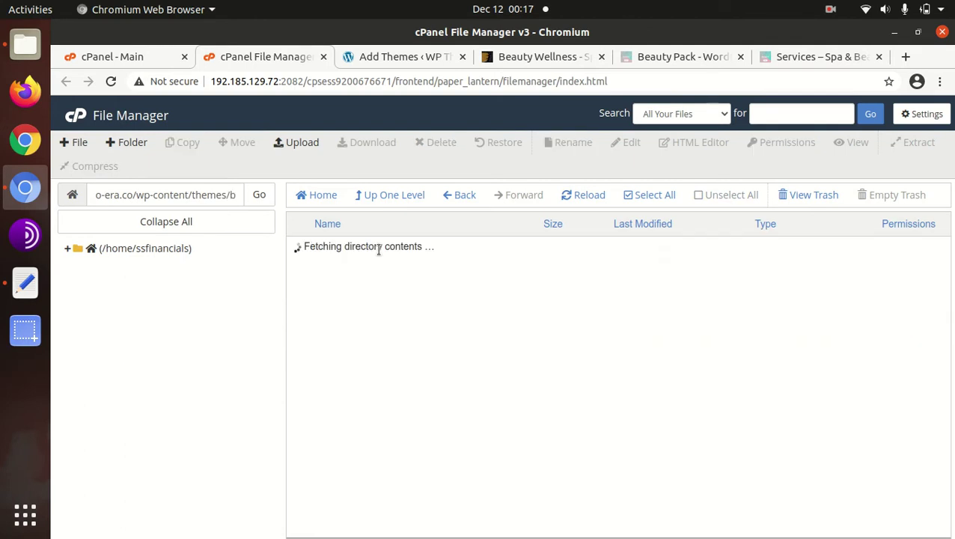
scroll(389, 303, "down", 2)
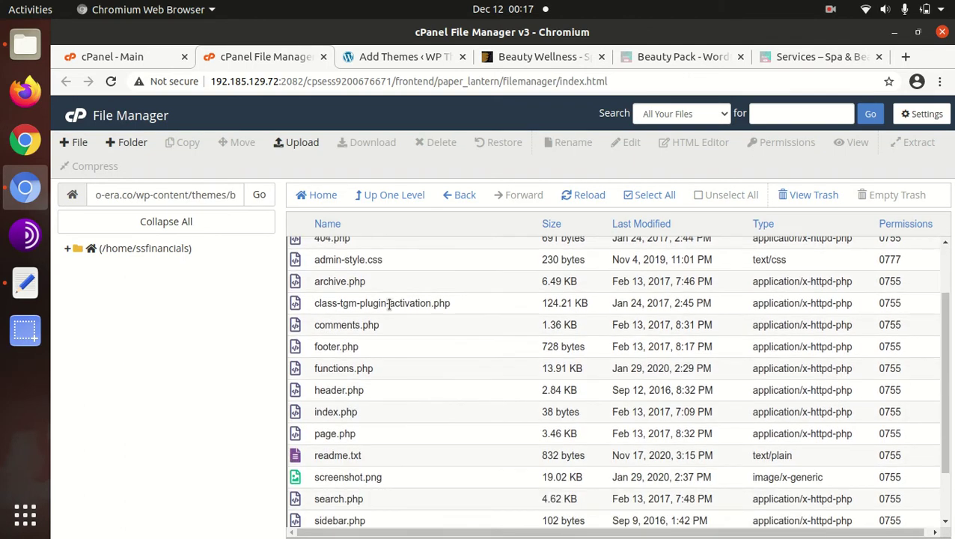
scroll(389, 304, "down", 2)
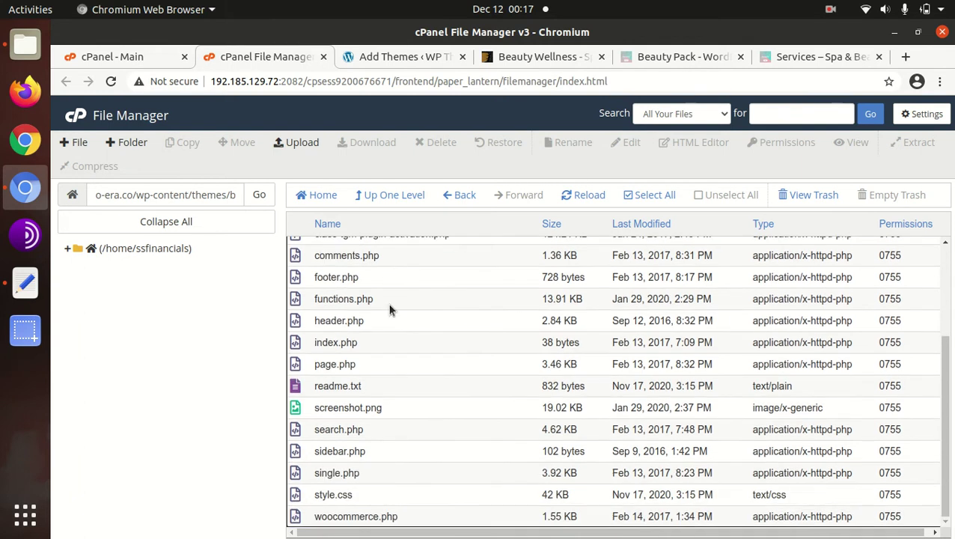
scroll(389, 310, "up", 4)
left_click(397, 196)
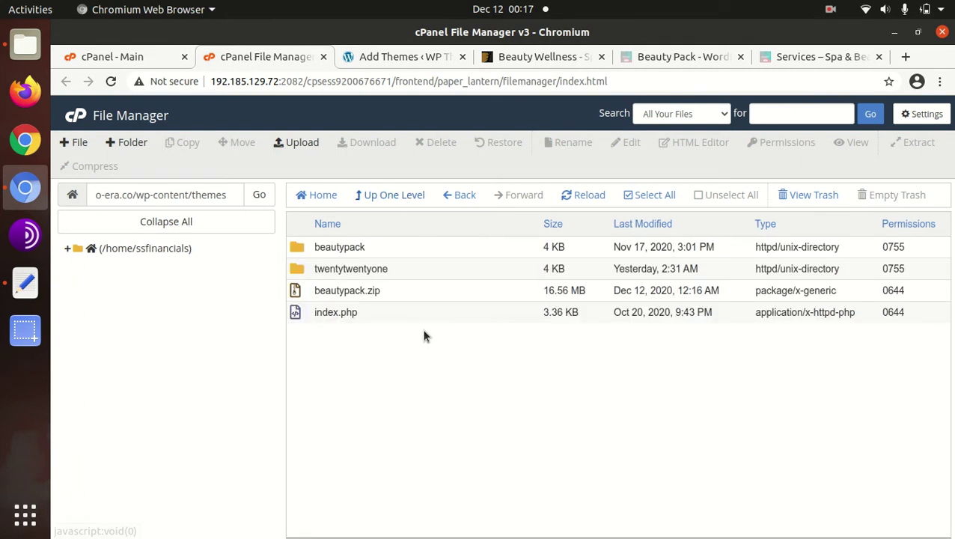
left_click(410, 294)
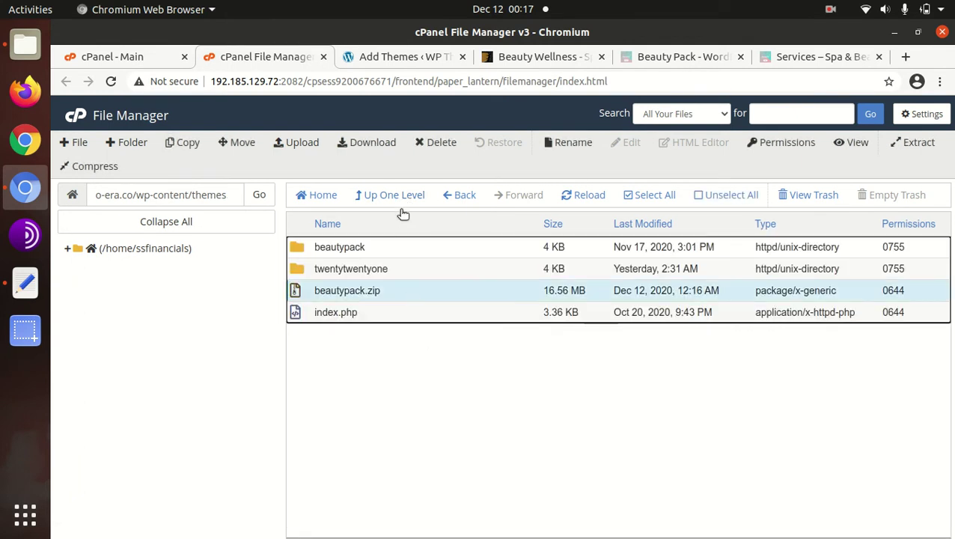
left_click(436, 144)
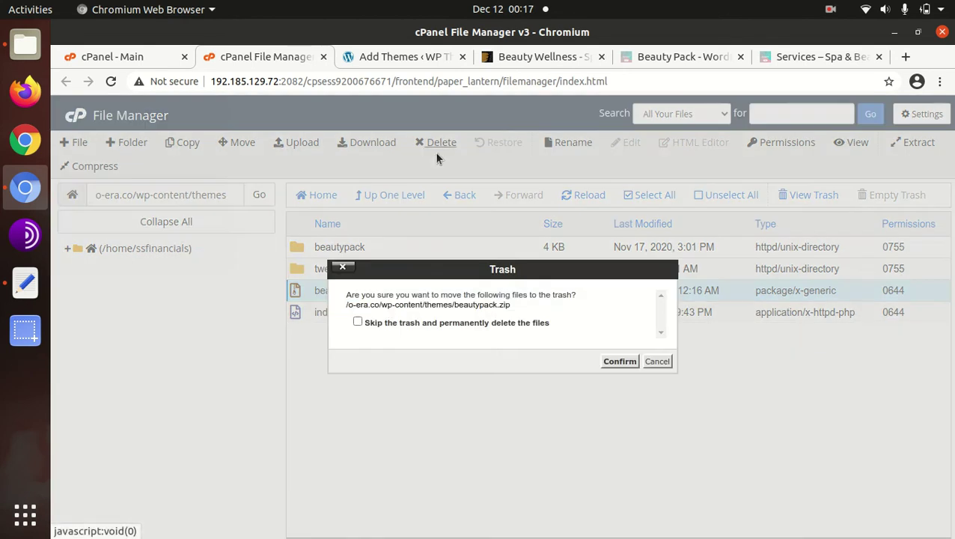
left_click(358, 321)
left_click(620, 360)
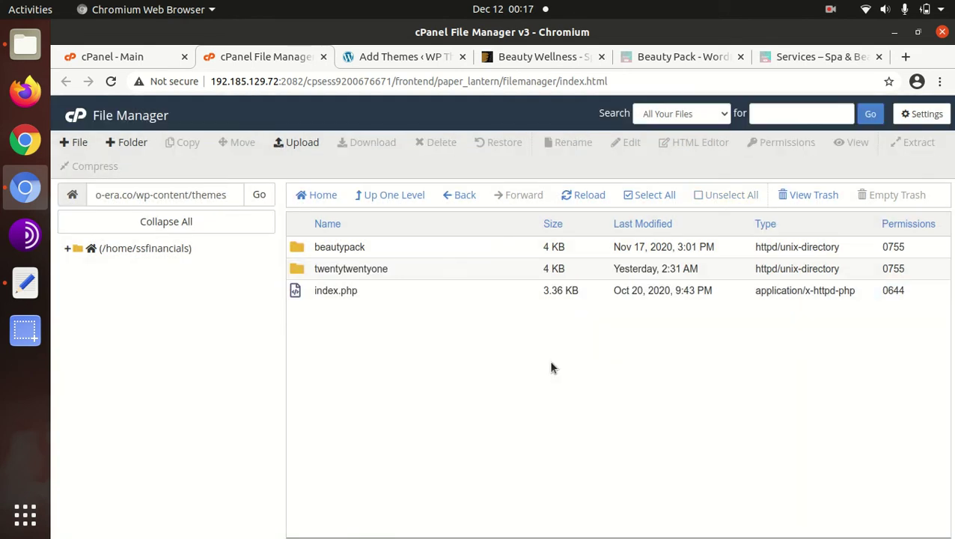
- Review the Beauty Wellness theme's name and description in Theme Details, then activate it
left_click(408, 59)
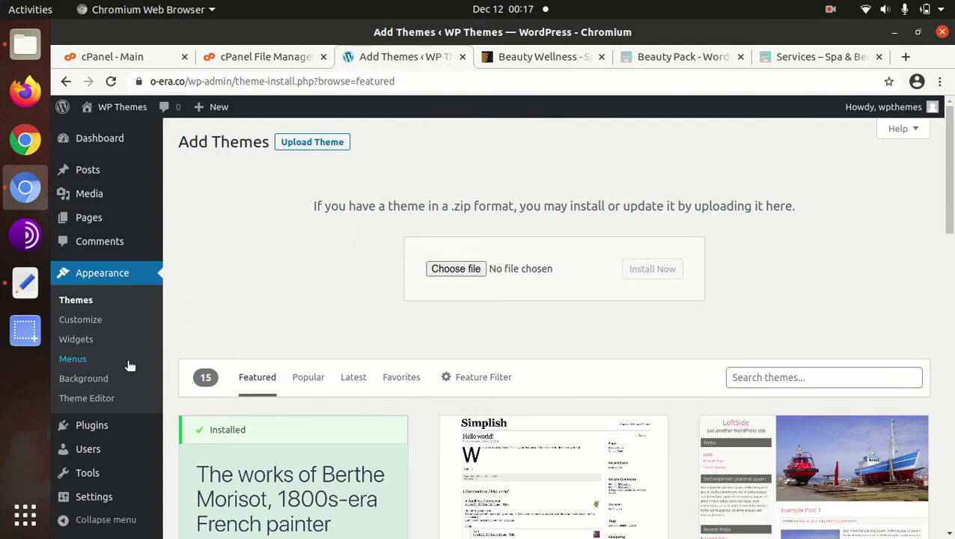
left_click(86, 304)
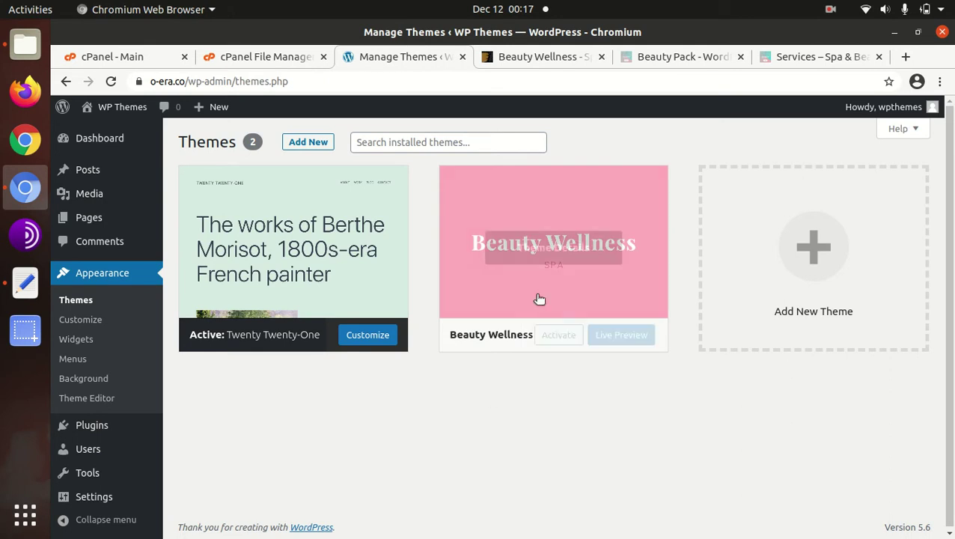
left_click(542, 256)
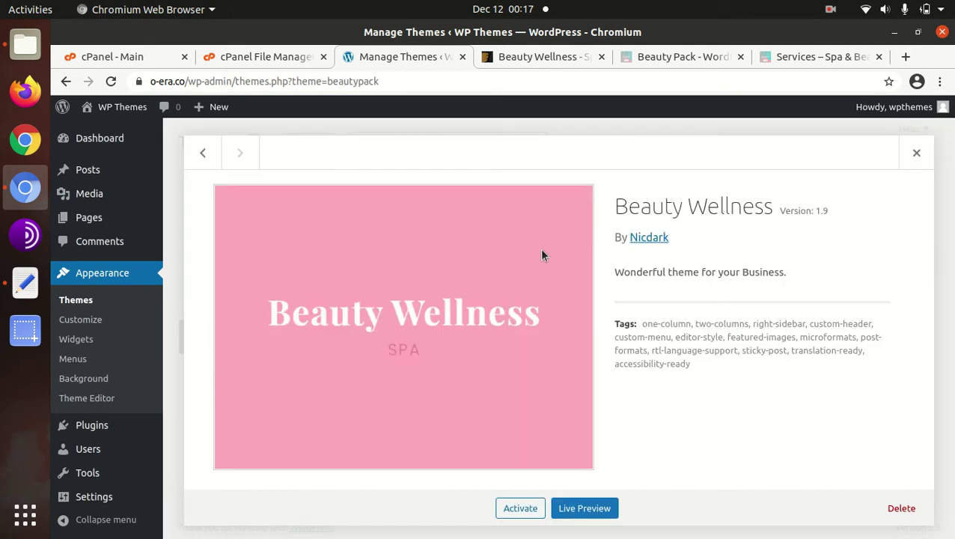
left_click_drag(612, 207, 784, 214)
left_click(795, 219)
left_click_drag(614, 272, 796, 273)
left_click(832, 271)
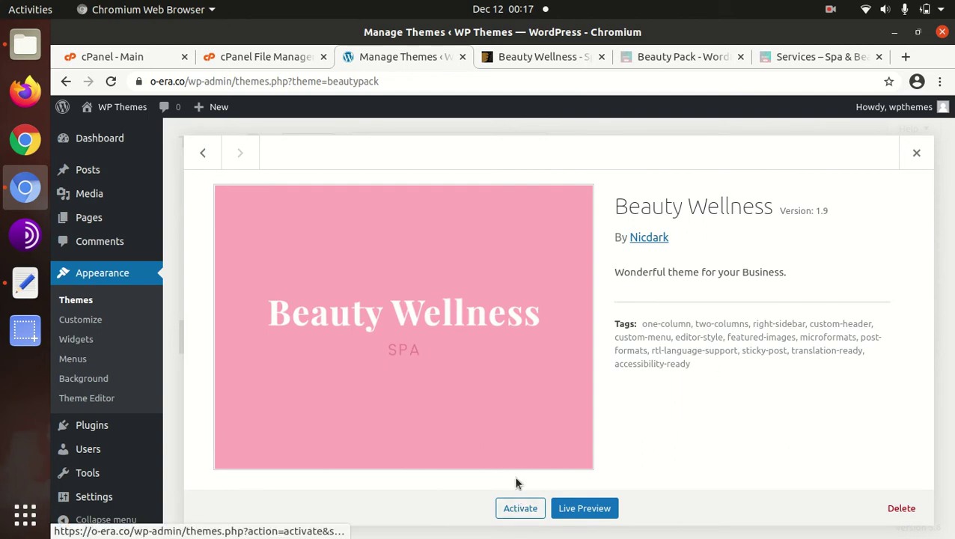
left_click(521, 509)
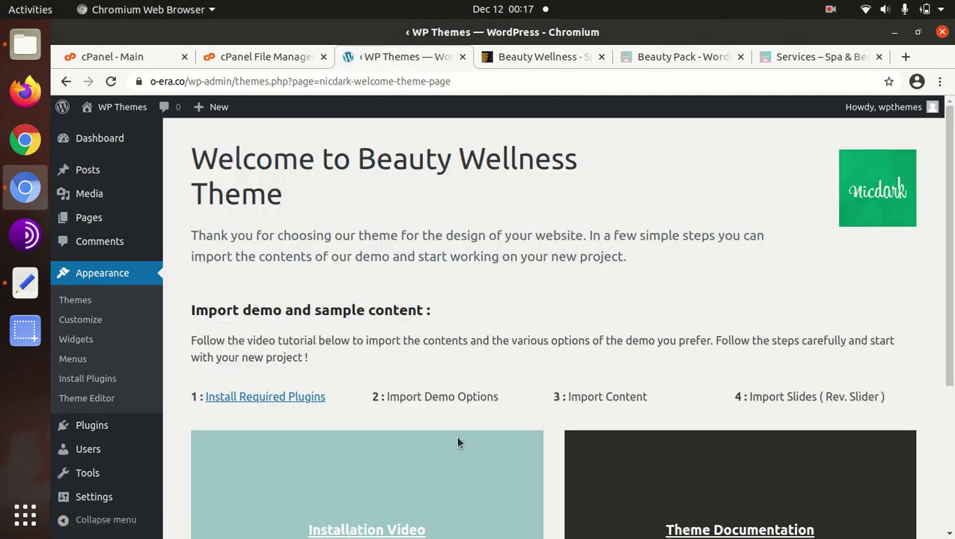
- Read the welcome page's import steps, including Import Content and Import Slides, then open Install Required Plugins
scroll(322, 378, "down", 3)
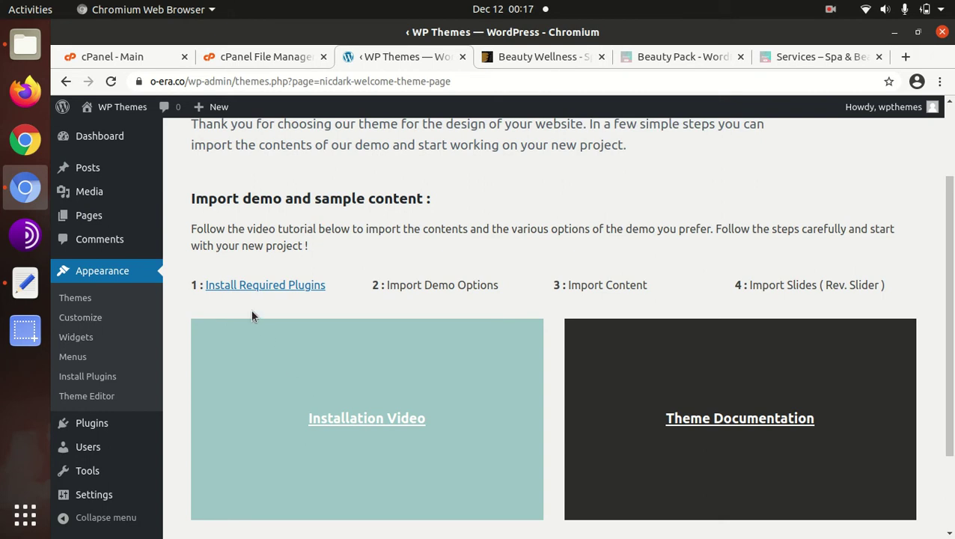
scroll(320, 301, "down", 3)
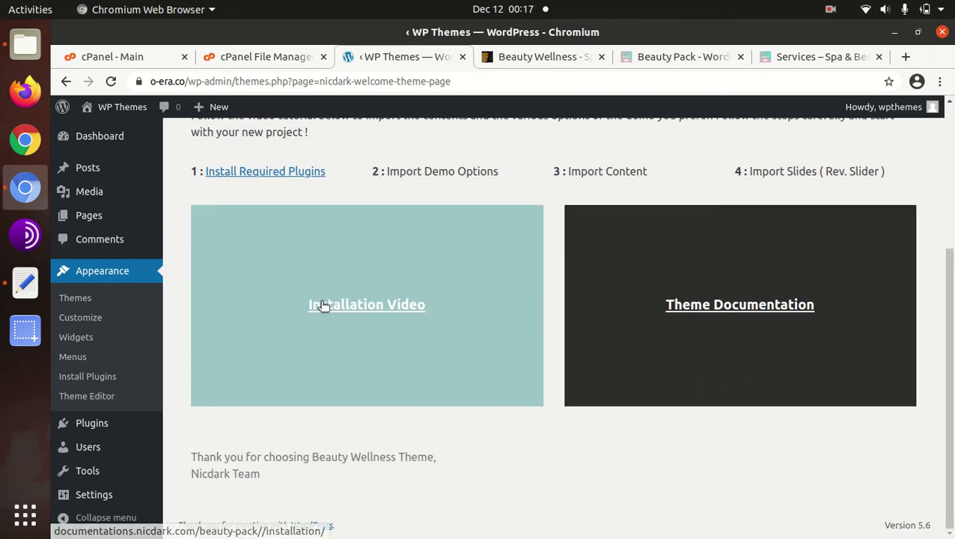
scroll(334, 404, "up", 3)
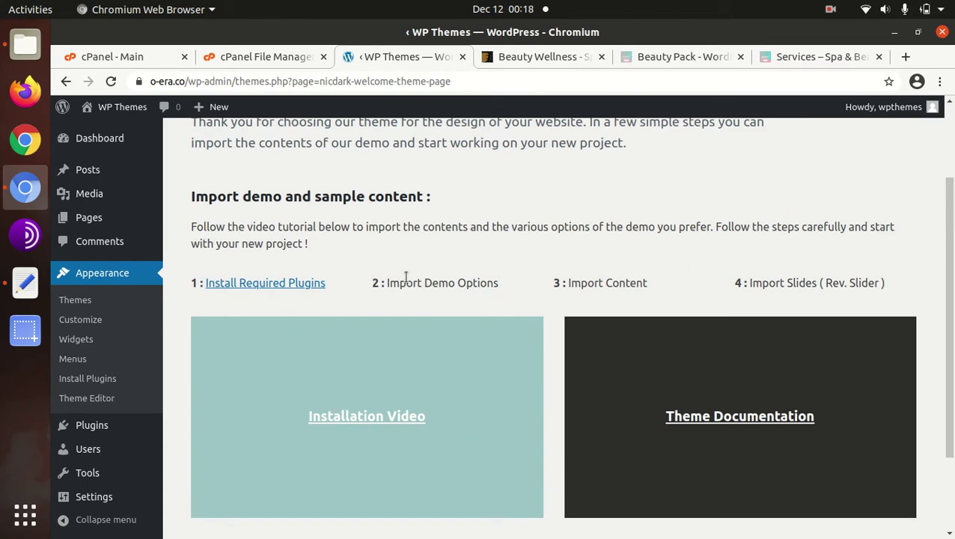
left_click_drag(569, 283, 626, 283)
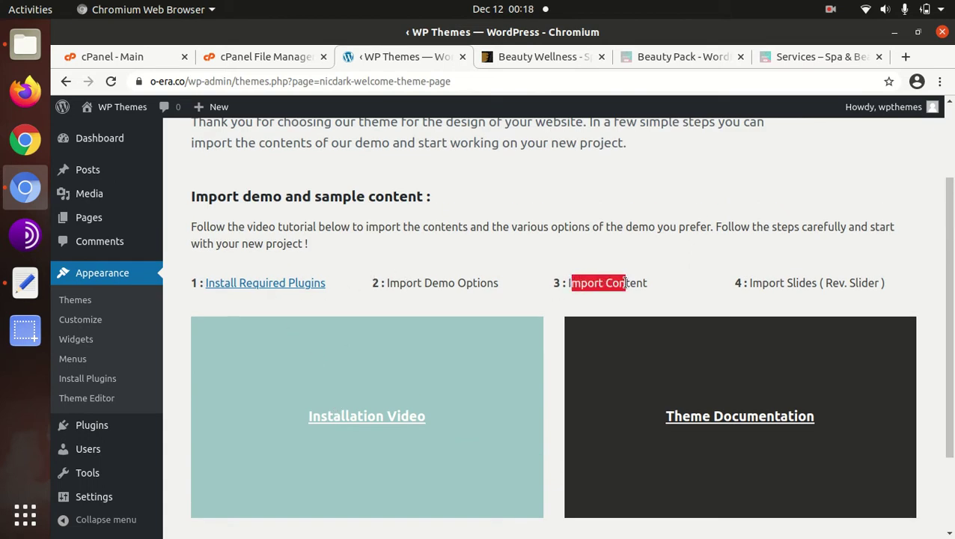
left_click_drag(749, 283, 883, 283)
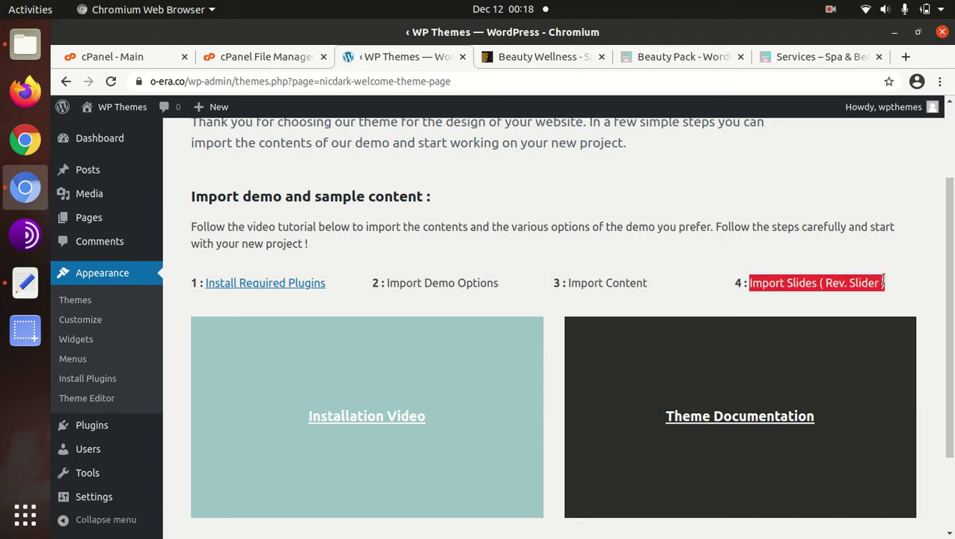
left_click(691, 305)
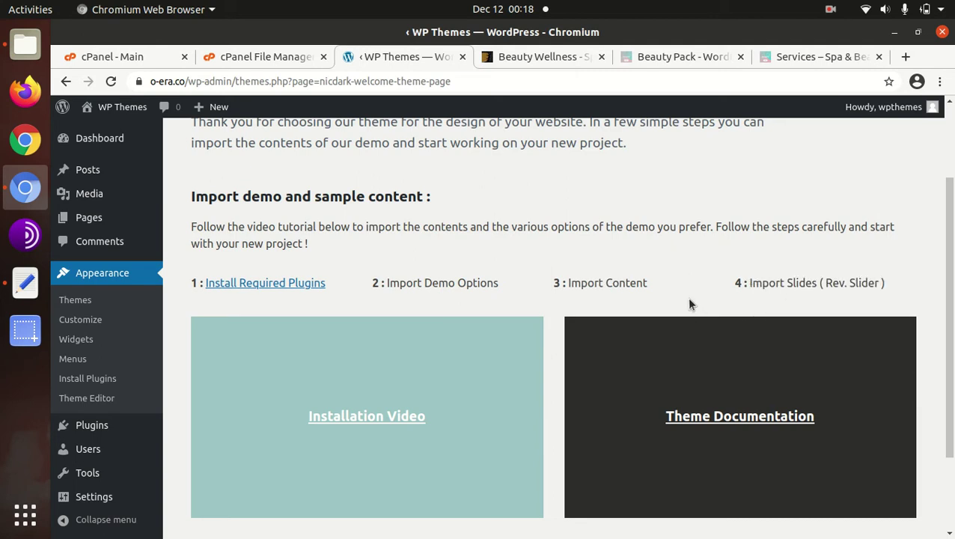
scroll(691, 303, "down", 3)
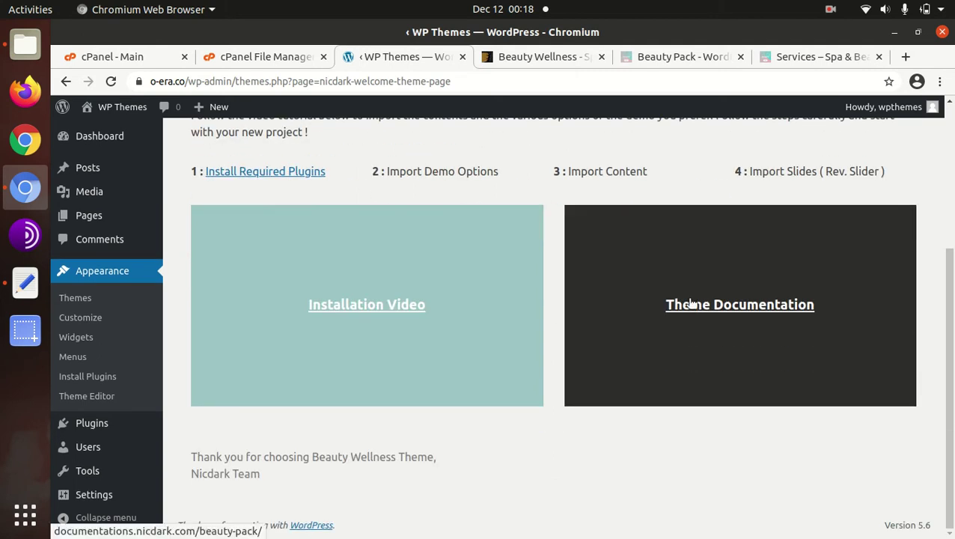
scroll(690, 303, "up", 5)
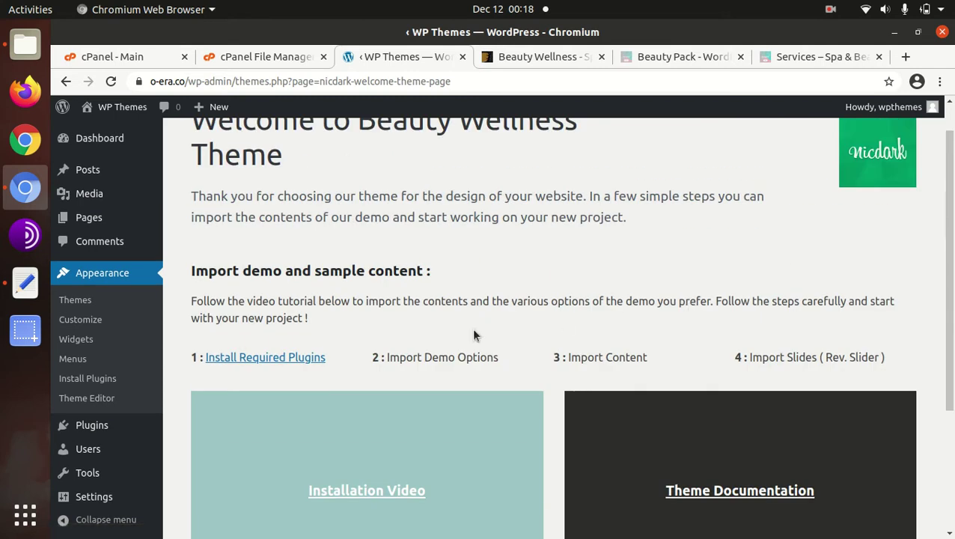
scroll(313, 352, "down", 1)
scroll(313, 352, "down", 5)
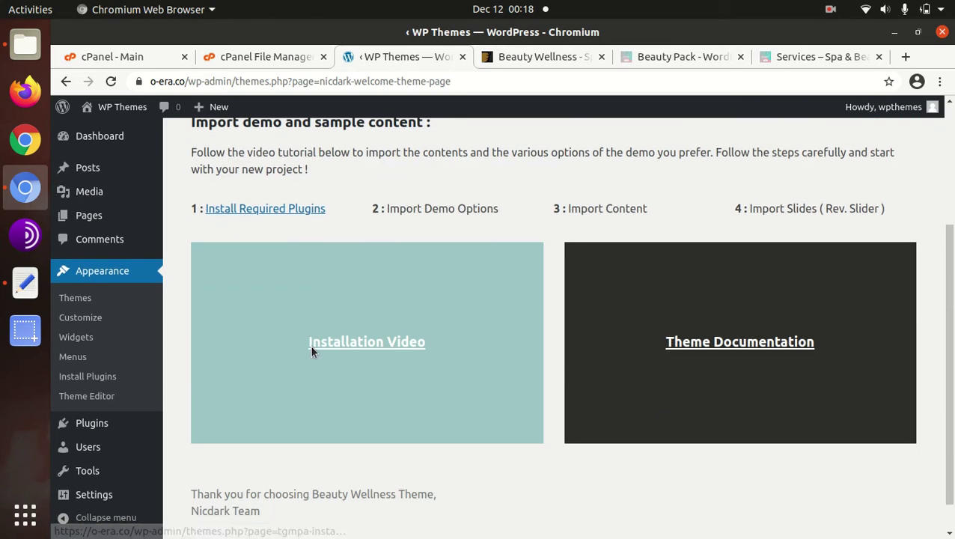
scroll(371, 351, "up", 3)
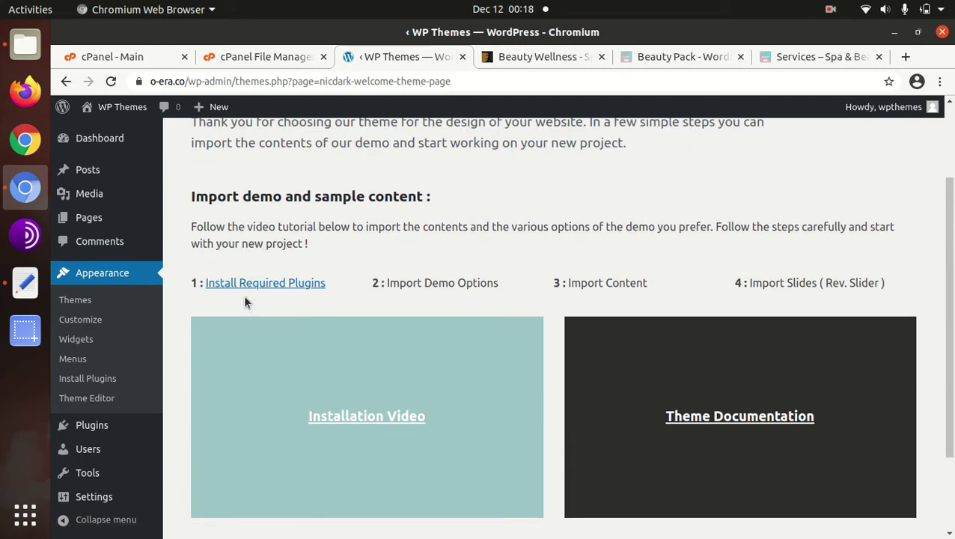
left_click(241, 287)
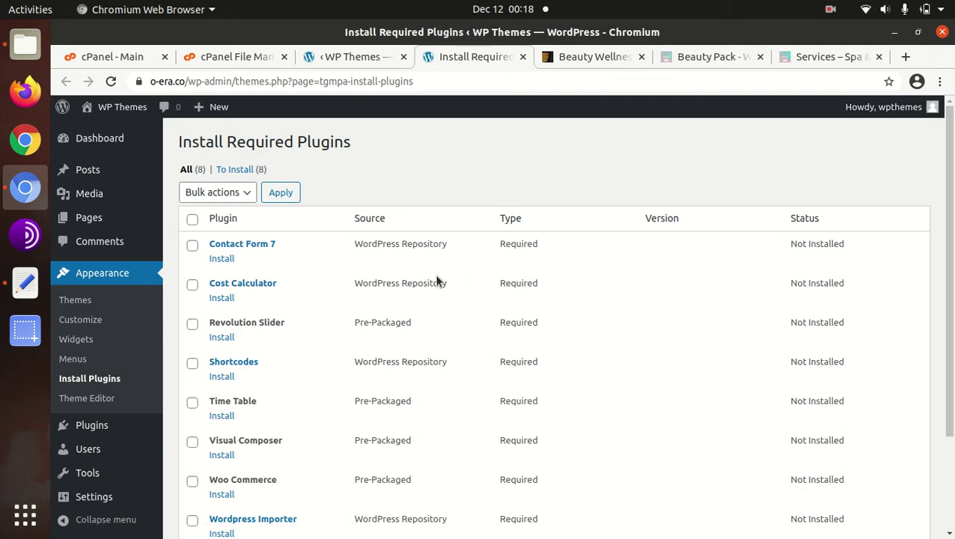
- Try selecting all eight required plugins and the Bulk actions menu, then deselect them
scroll(314, 298, "down", 3)
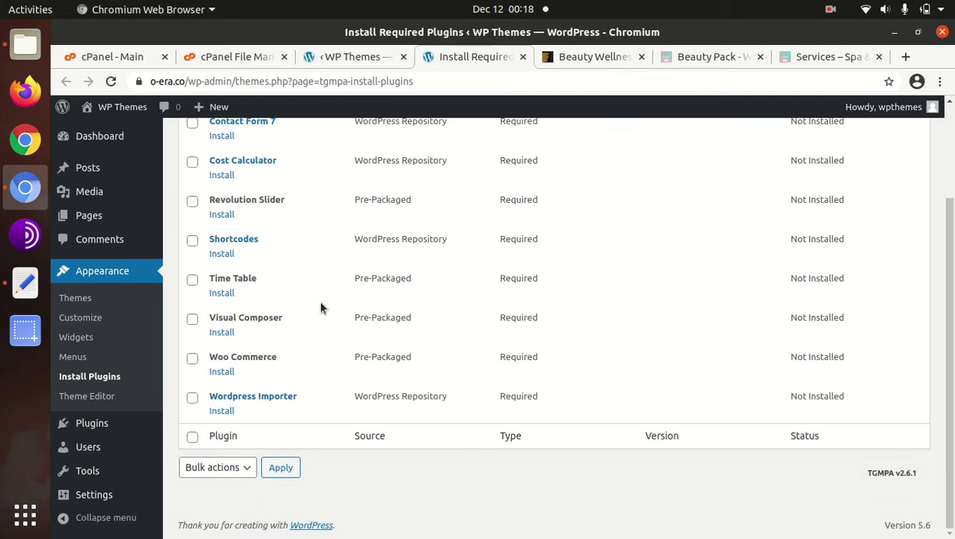
scroll(321, 307, "up", 3)
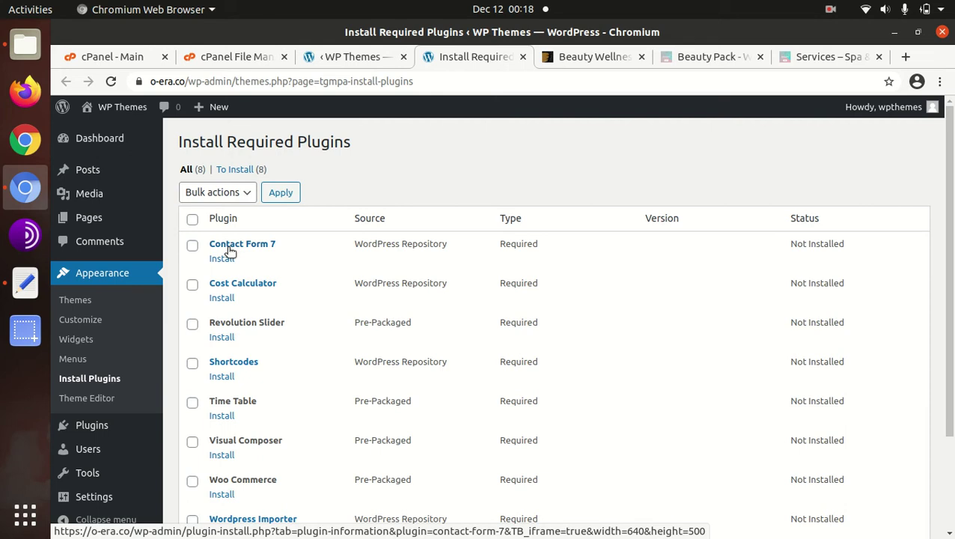
left_click(193, 221)
left_click(249, 196)
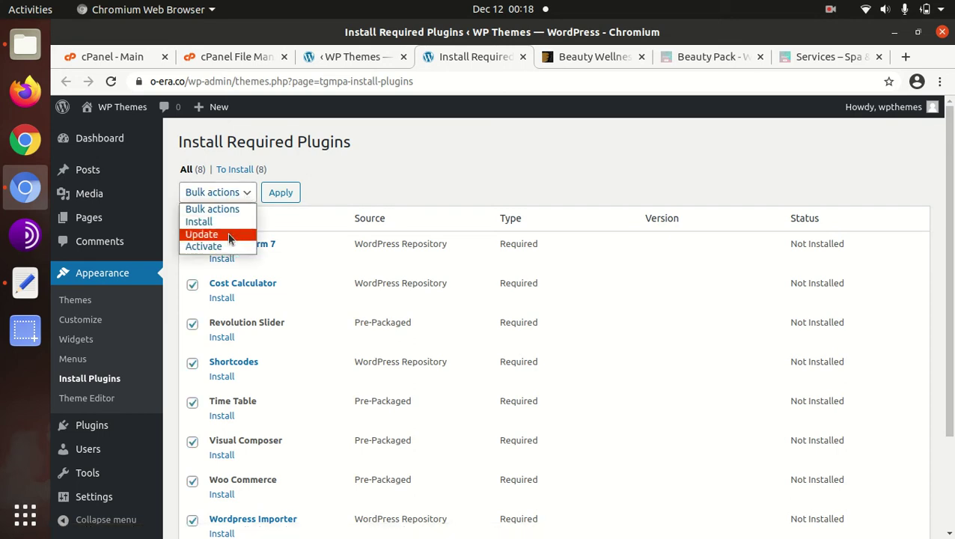
left_click(389, 191)
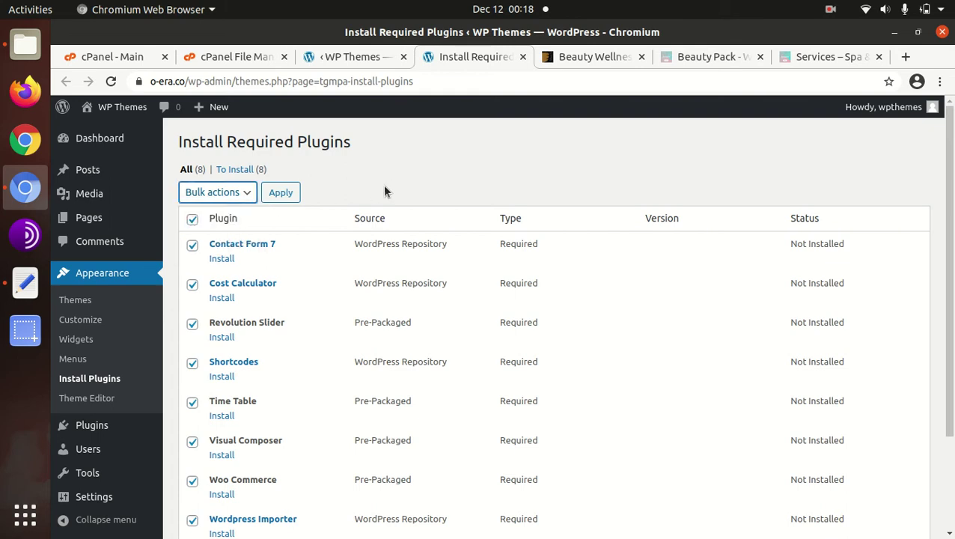
left_click(194, 220)
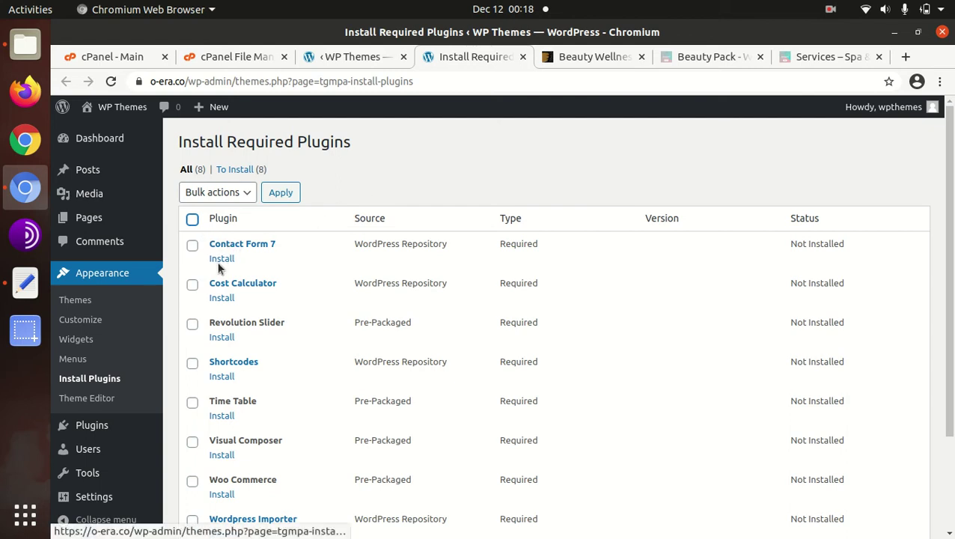
scroll(270, 332, "down", 2)
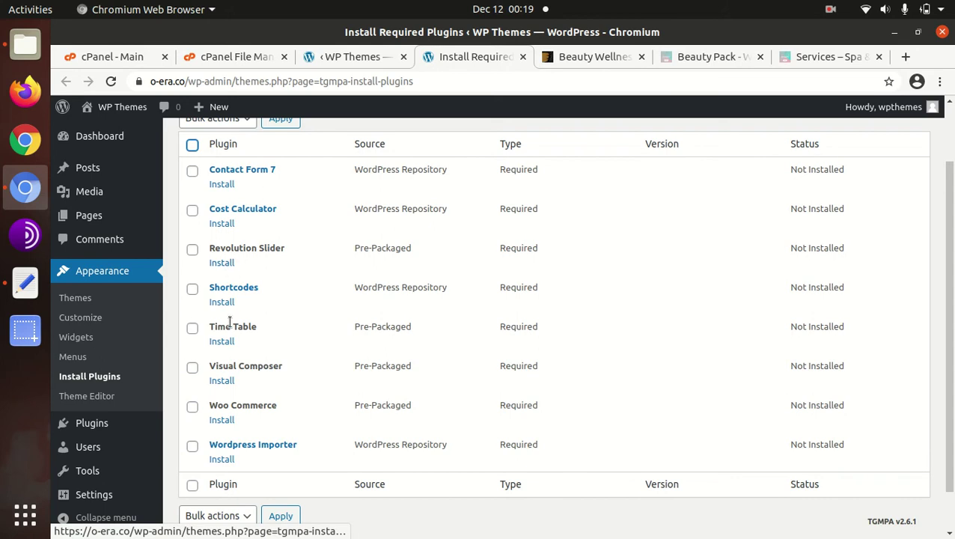
- Install and activate Visual Composer, confirming WPBakery Page Builder 6.4 is now active
left_click(221, 383)
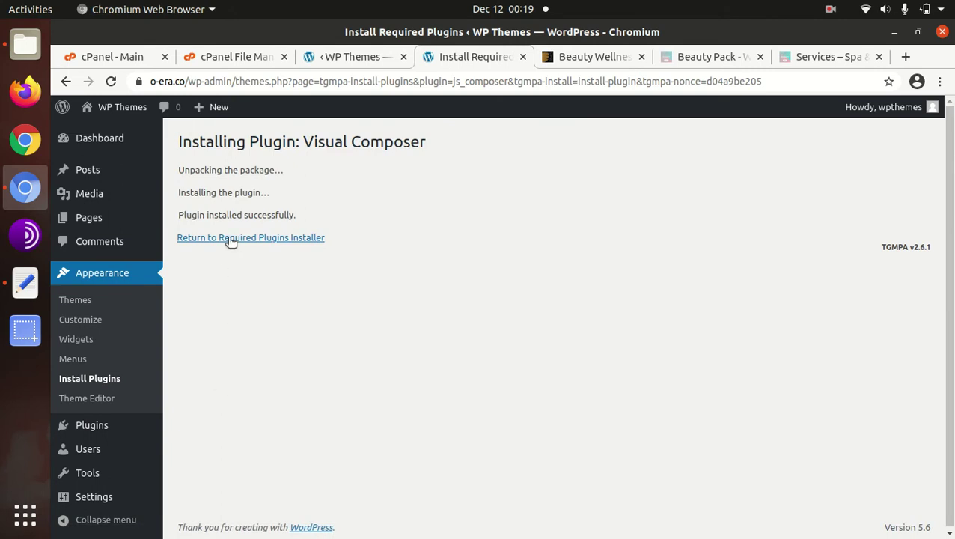
left_click(229, 238)
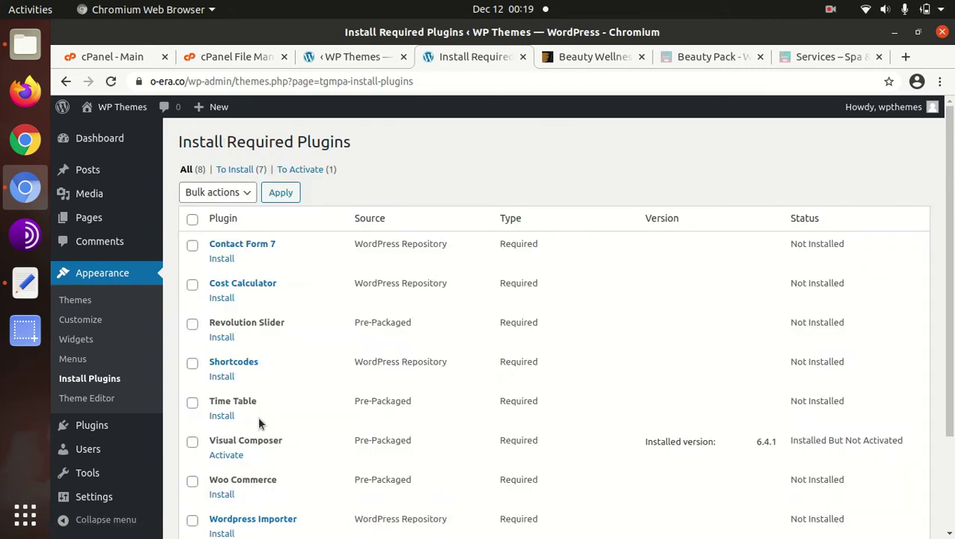
left_click(231, 455)
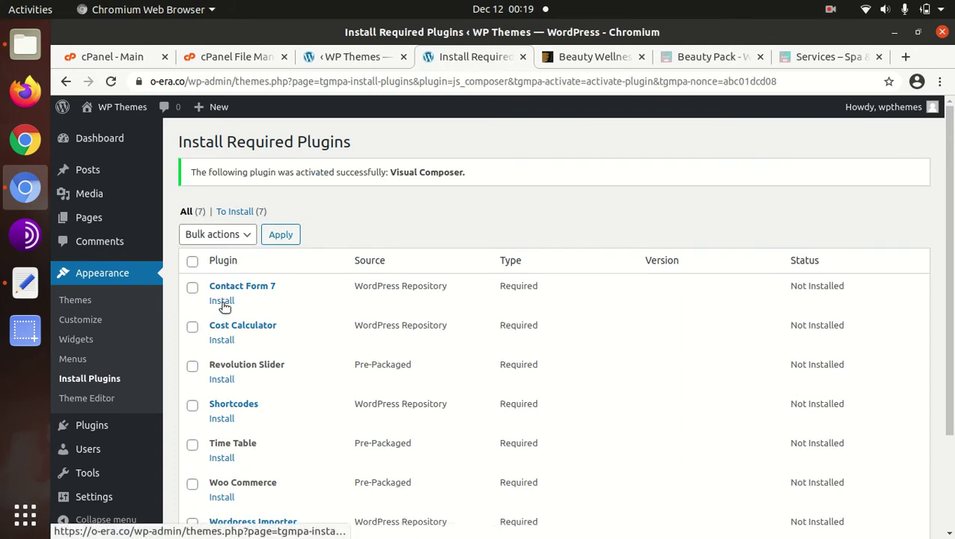
left_click(111, 81)
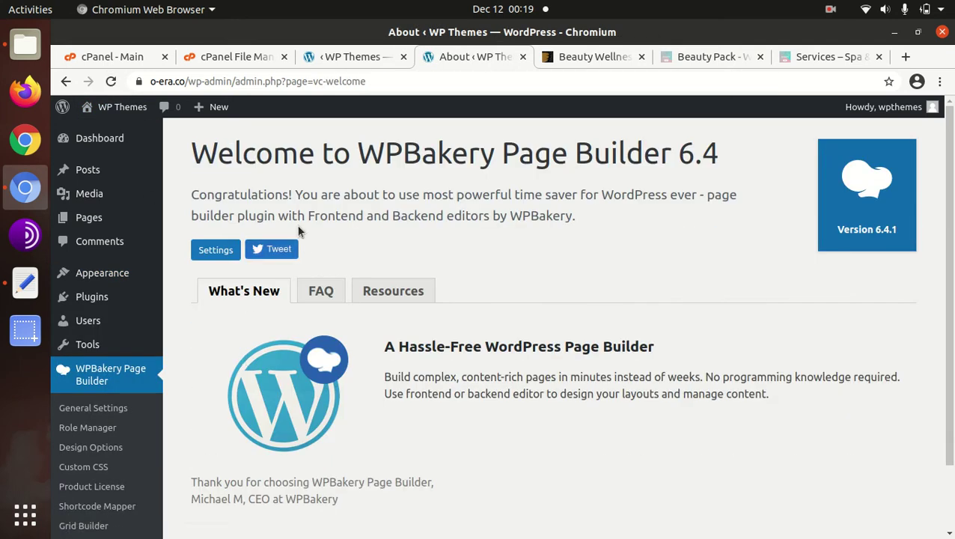
left_click_drag(357, 153, 720, 152)
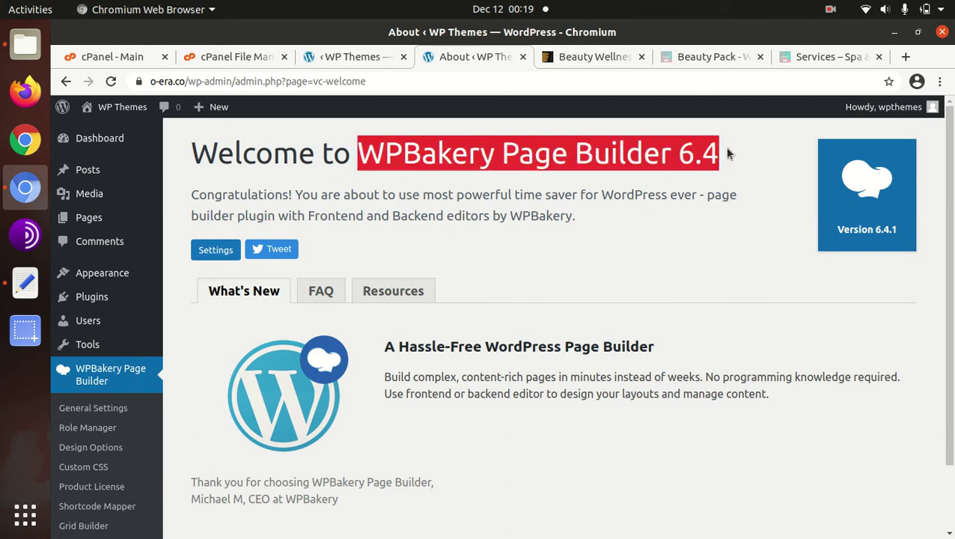
left_click(508, 270)
scroll(243, 315, "down", 2)
mouse_move(91, 296)
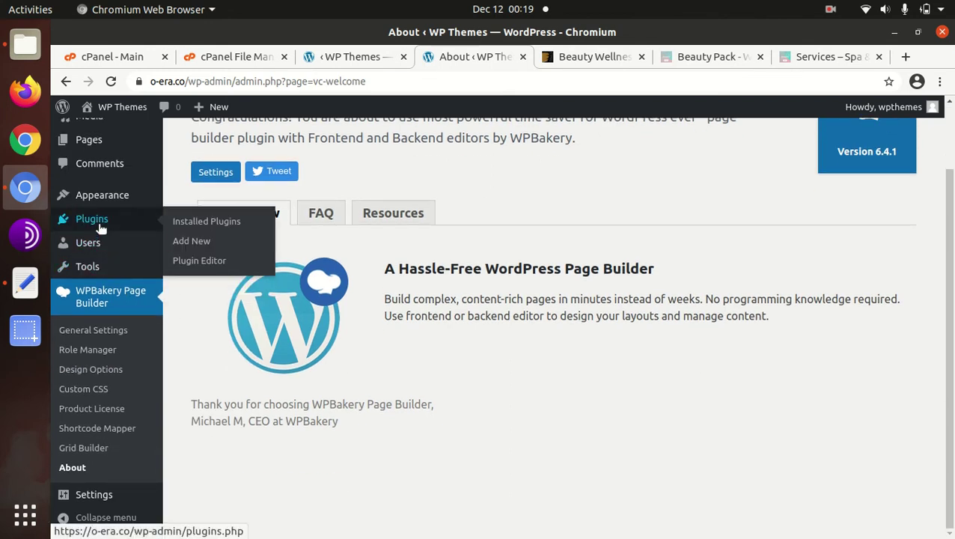
left_click(191, 227)
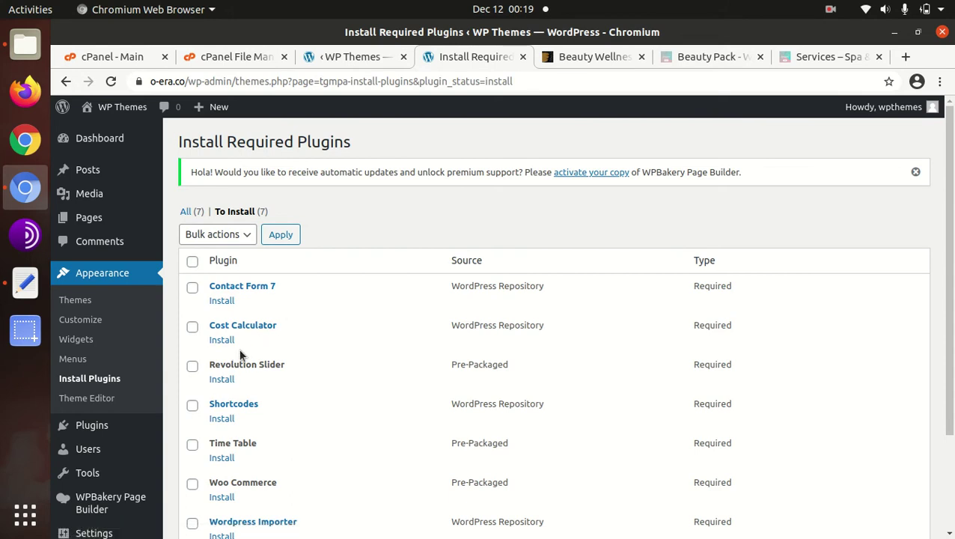
- Install and activate the Revolution Slider plugin
scroll(245, 375, "down", 3)
scroll(245, 375, "up", 1)
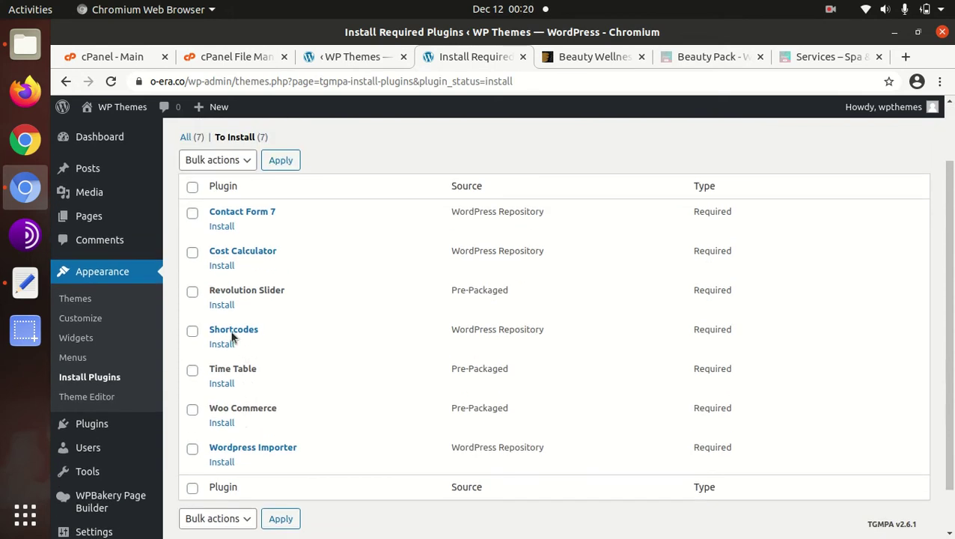
left_click(221, 306)
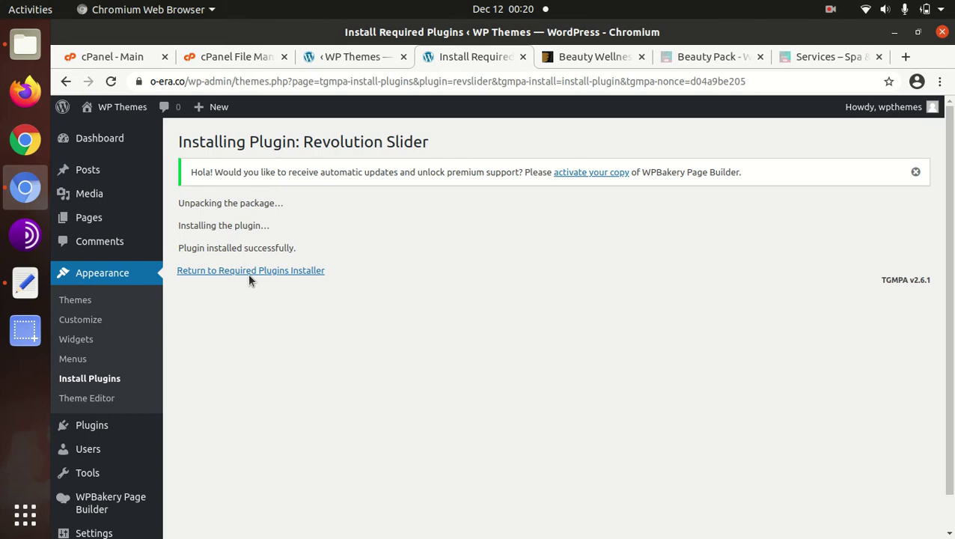
left_click(248, 271)
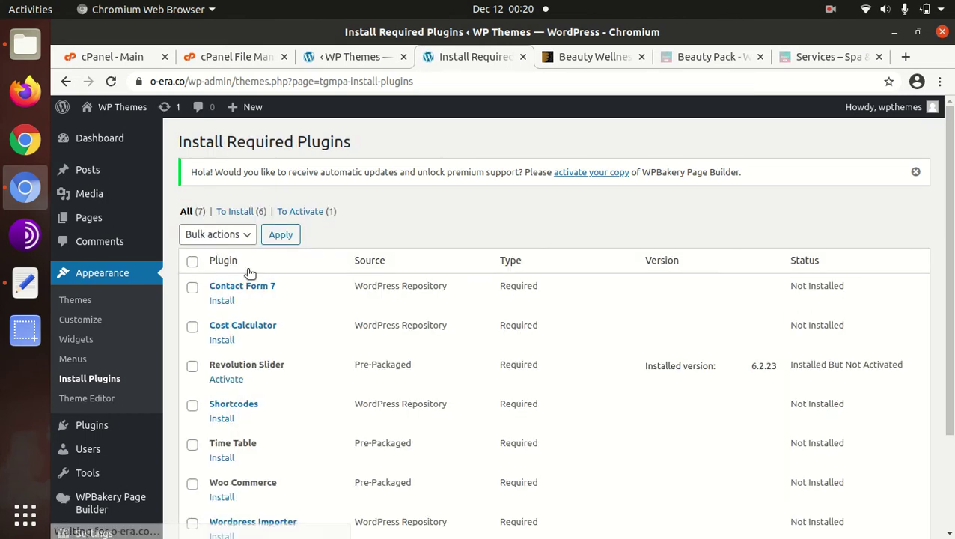
left_click(224, 379)
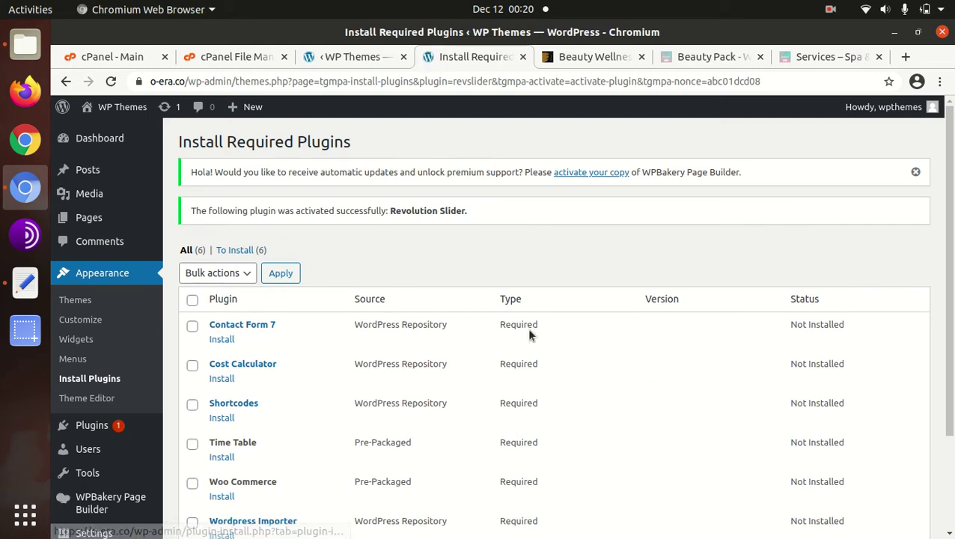
- Install and activate the Shortcodes plugin
scroll(223, 389, "down", 2)
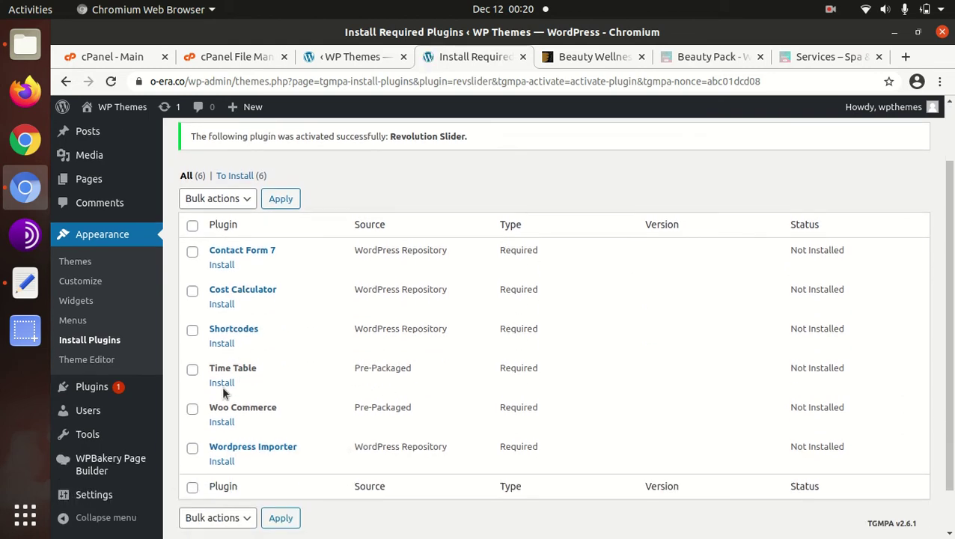
left_click(222, 343)
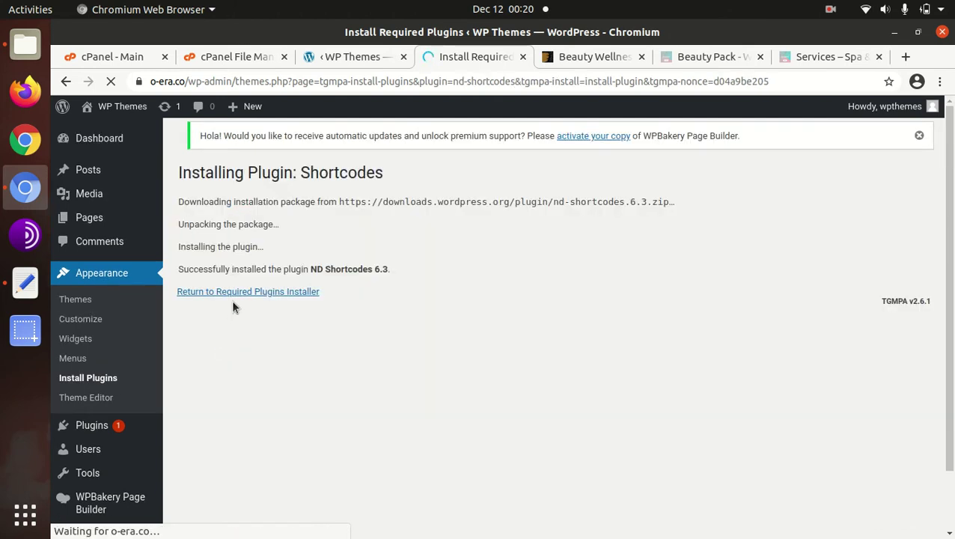
left_click(236, 294)
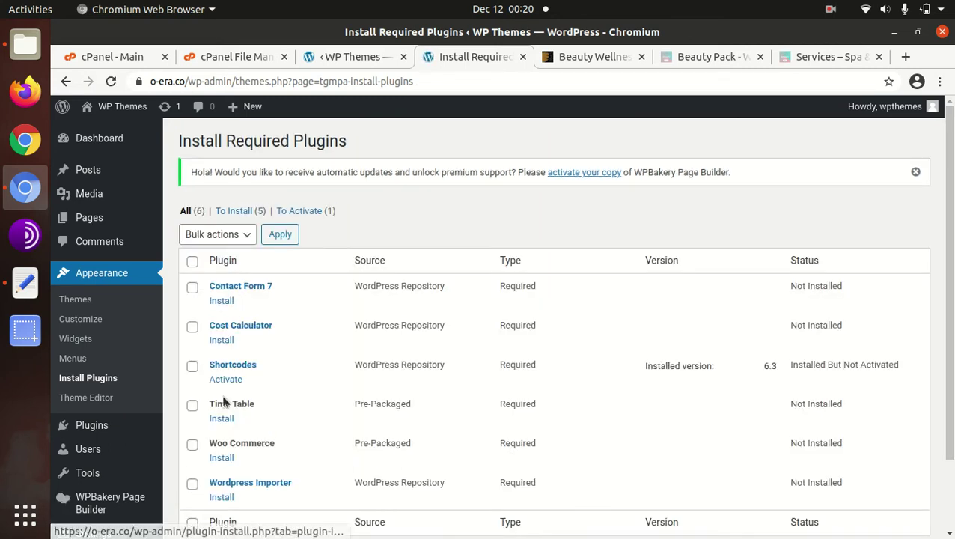
left_click(229, 379)
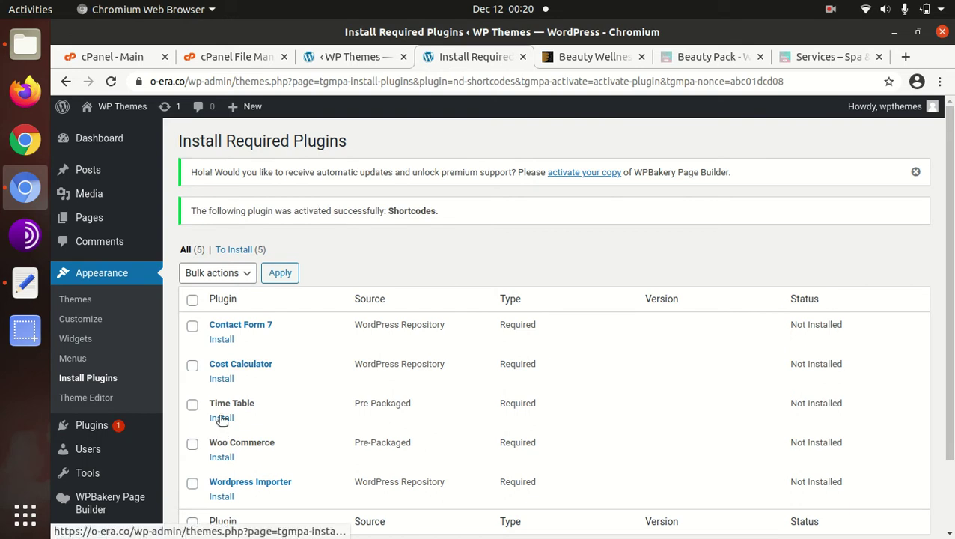
- Install and activate the Time Table and Cost Calculator plugins
left_click(221, 419)
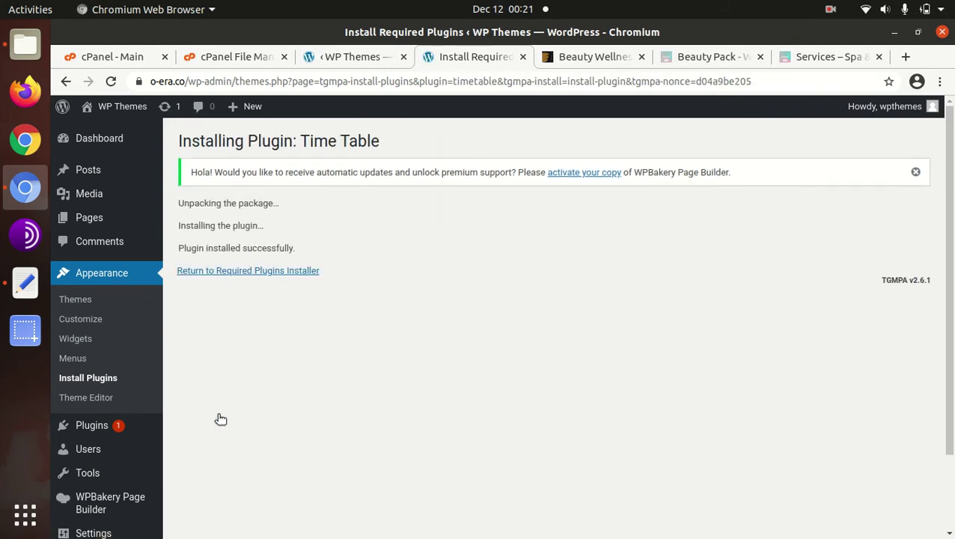
left_click(223, 270)
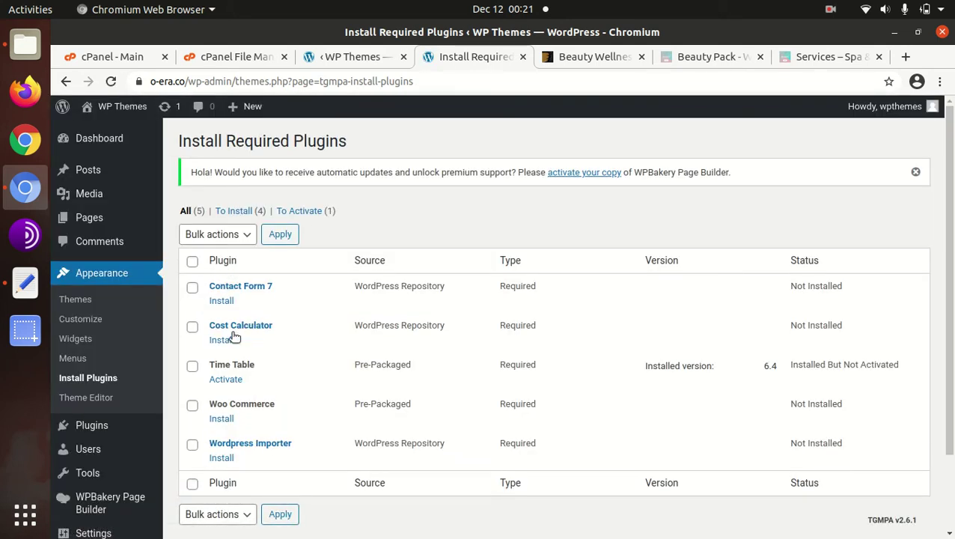
left_click(227, 380)
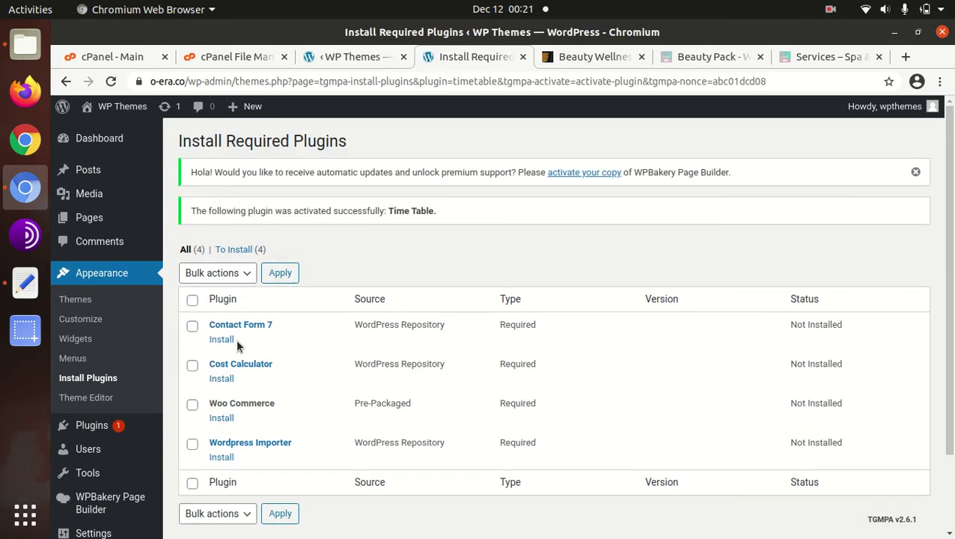
left_click(221, 380)
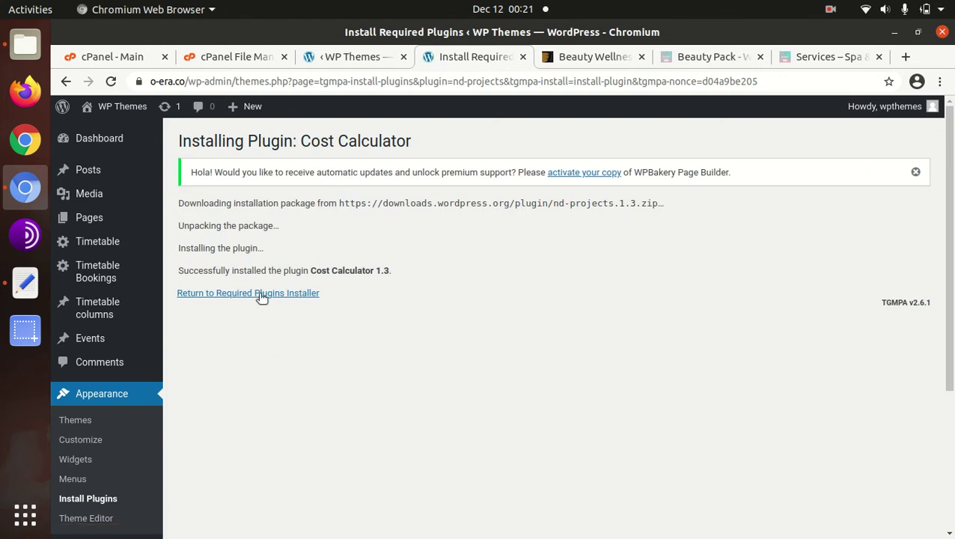
left_click(259, 292)
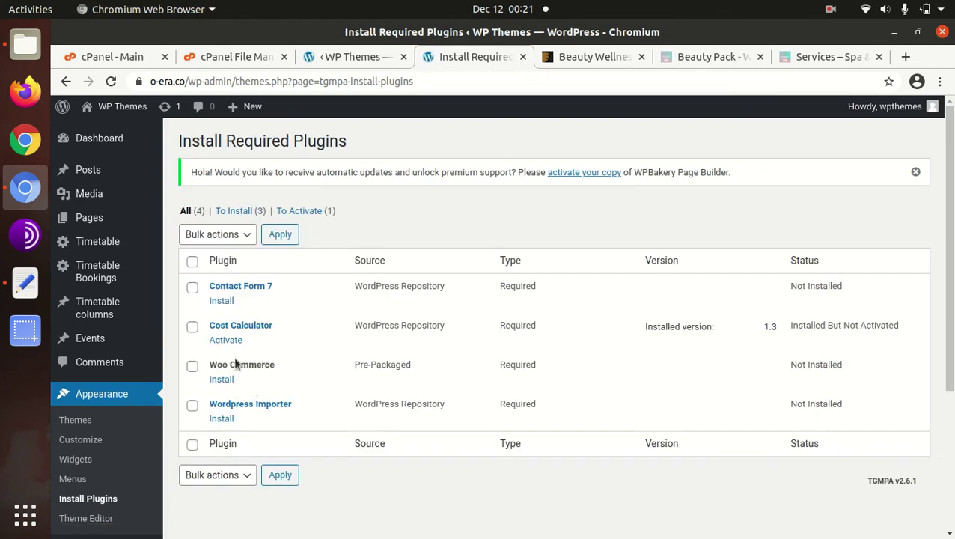
left_click(216, 342)
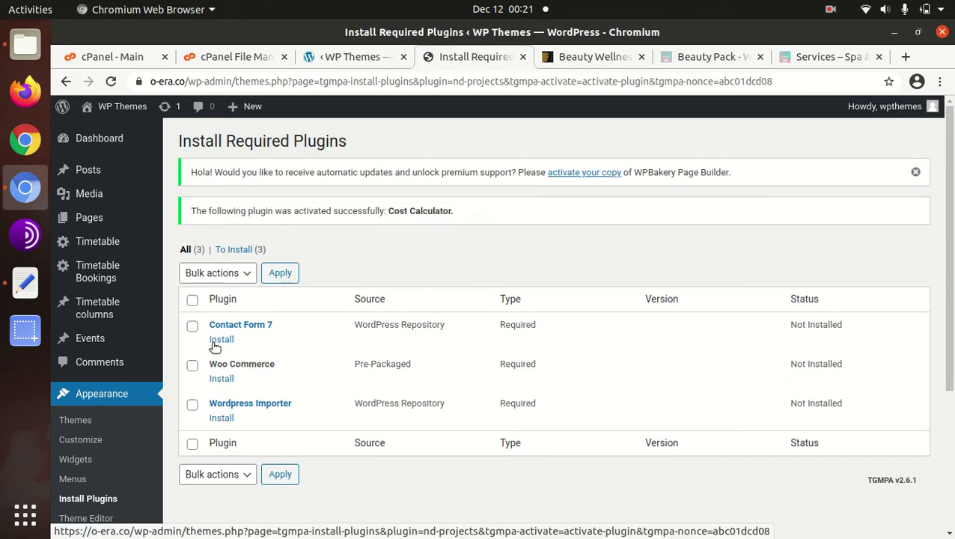
- Start installing Contact Form 7, then view the installed plugins list
left_click(223, 341)
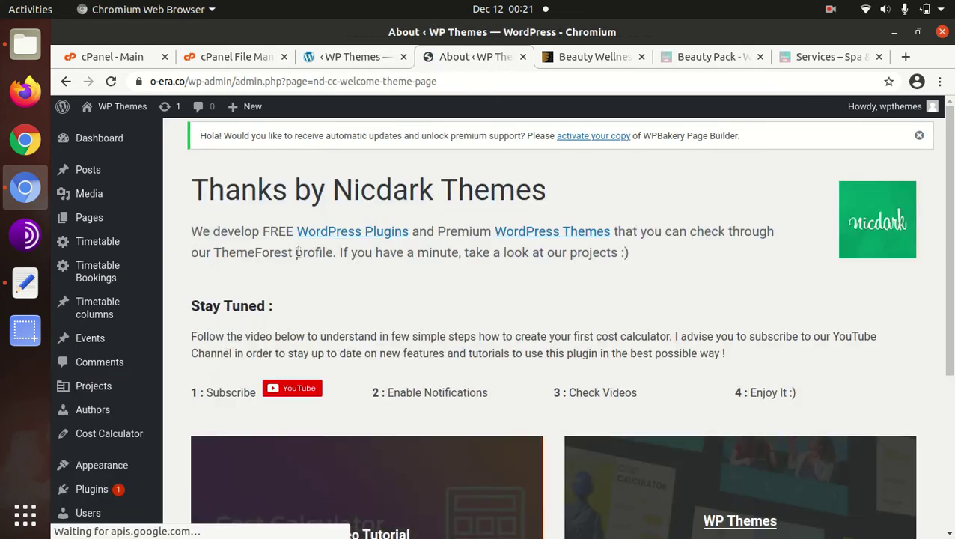
scroll(177, 340, "down", 5)
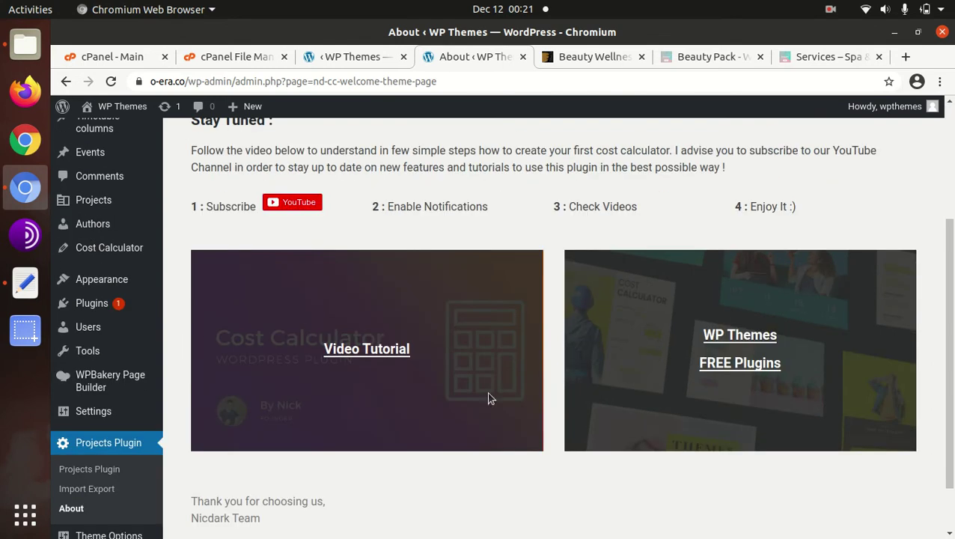
mouse_move(91, 488)
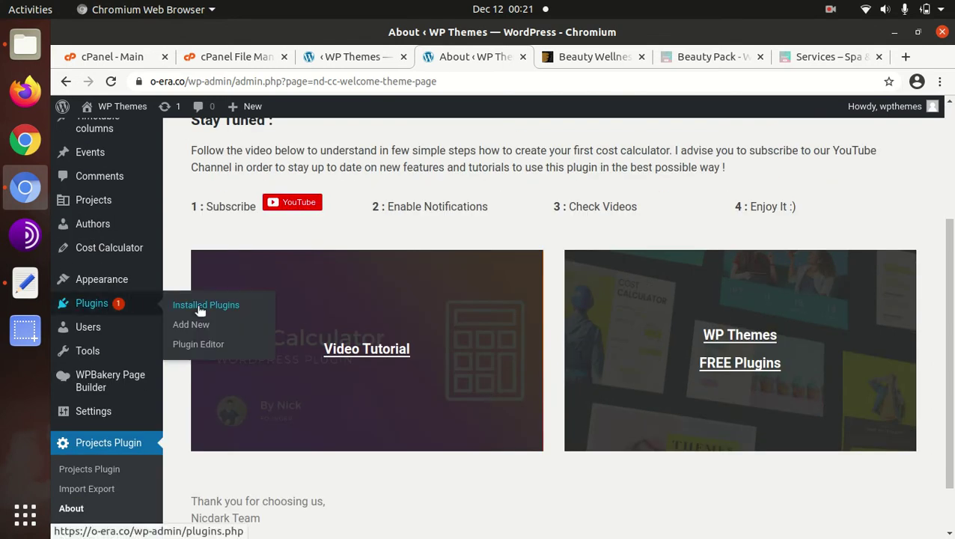
left_click(201, 309)
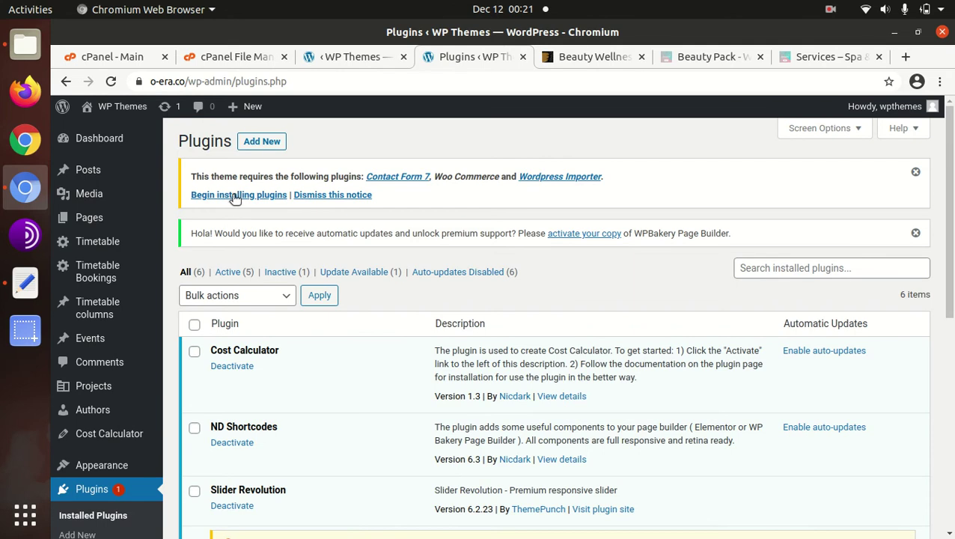
- Install Contact Form 7, WordPress Importer and WooCommerce, activating the importer and WooCommerce
left_click(237, 197)
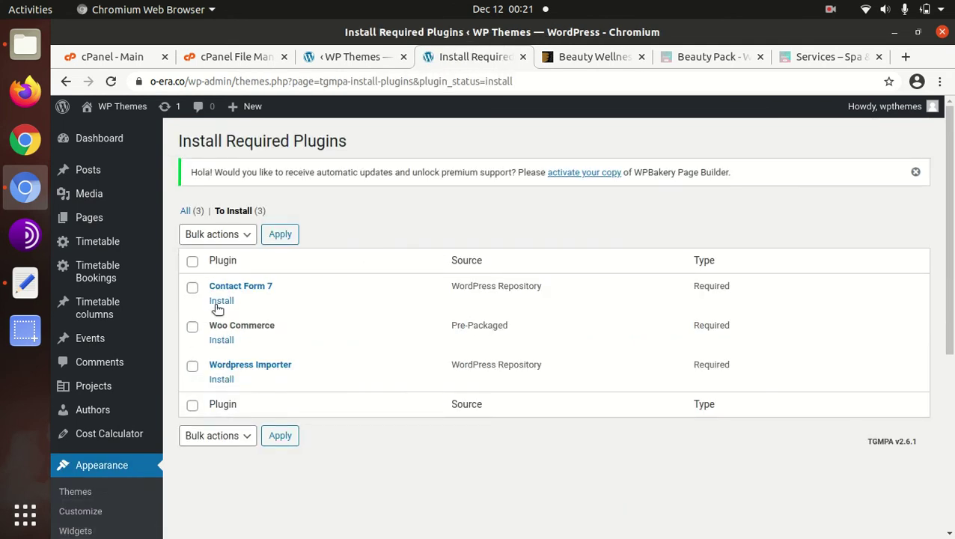
left_click(217, 303)
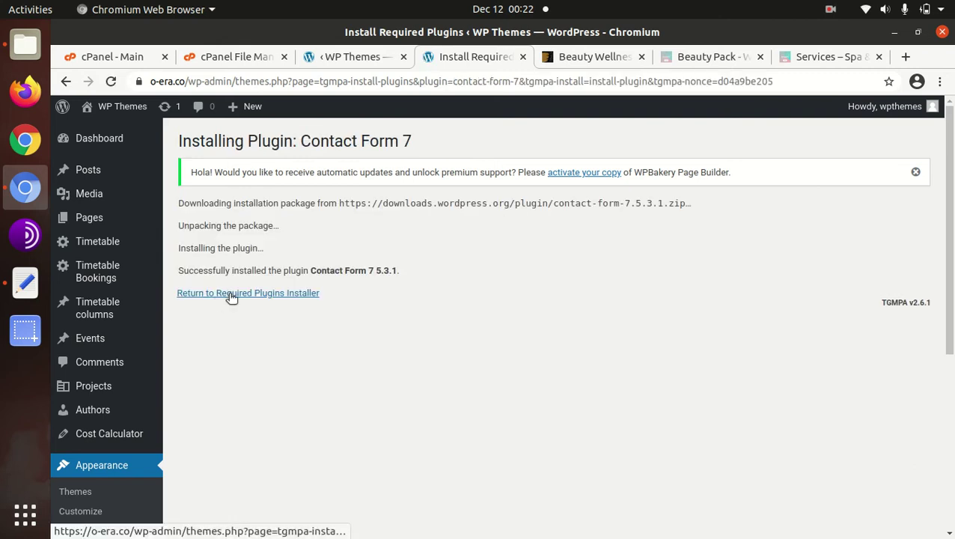
left_click(231, 295)
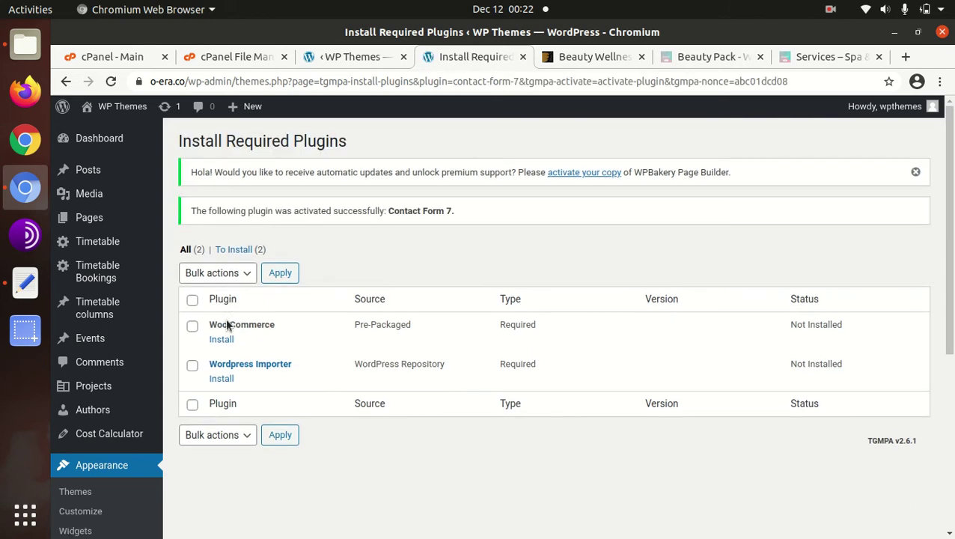
left_click(229, 380)
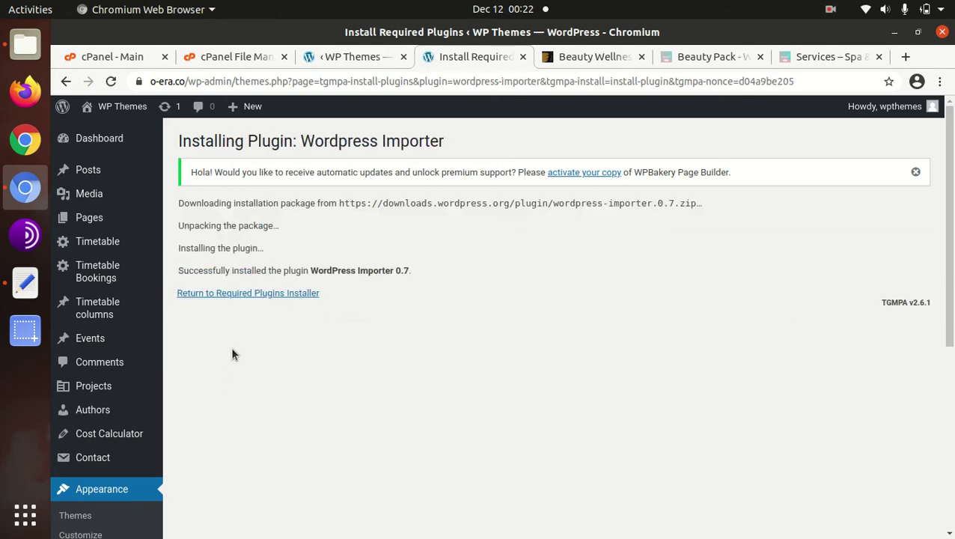
left_click(246, 295)
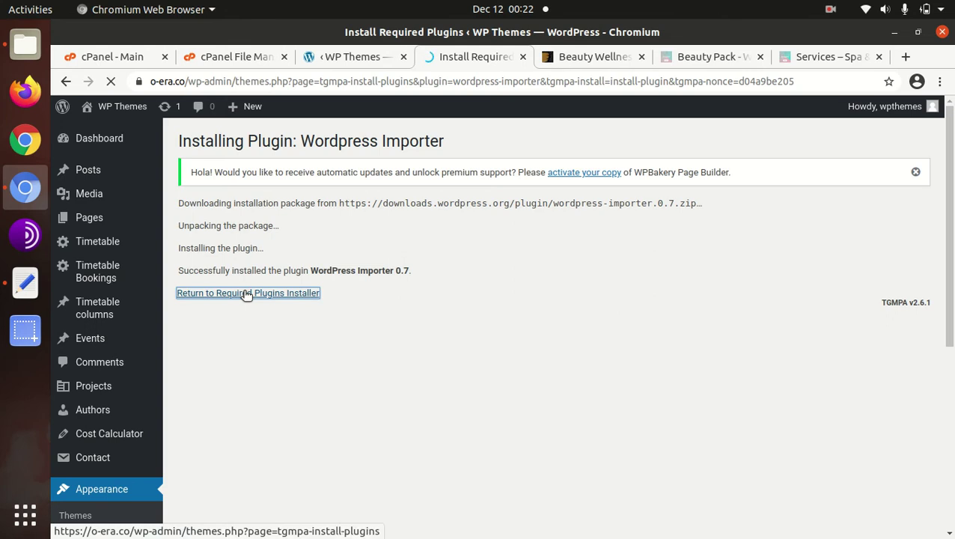
left_click(227, 340)
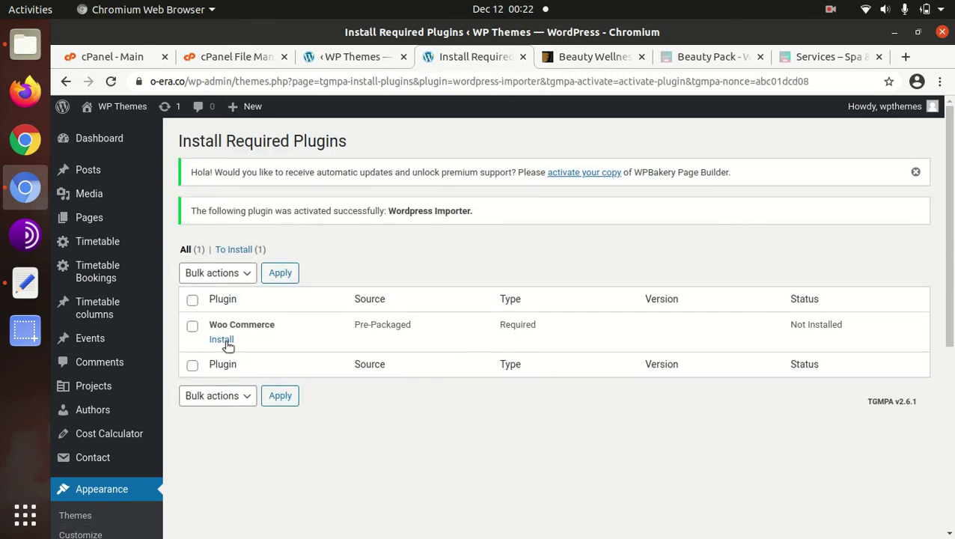
left_click(221, 340)
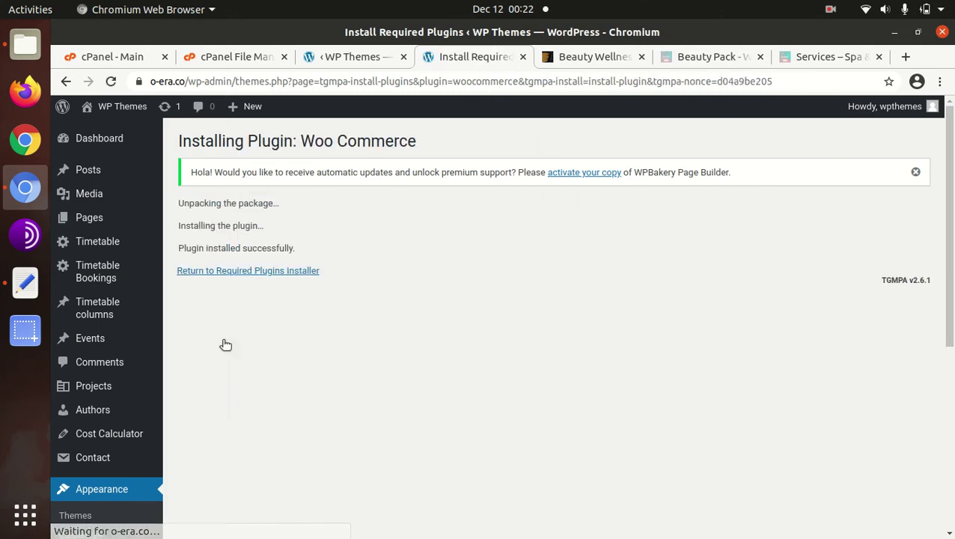
left_click(247, 270)
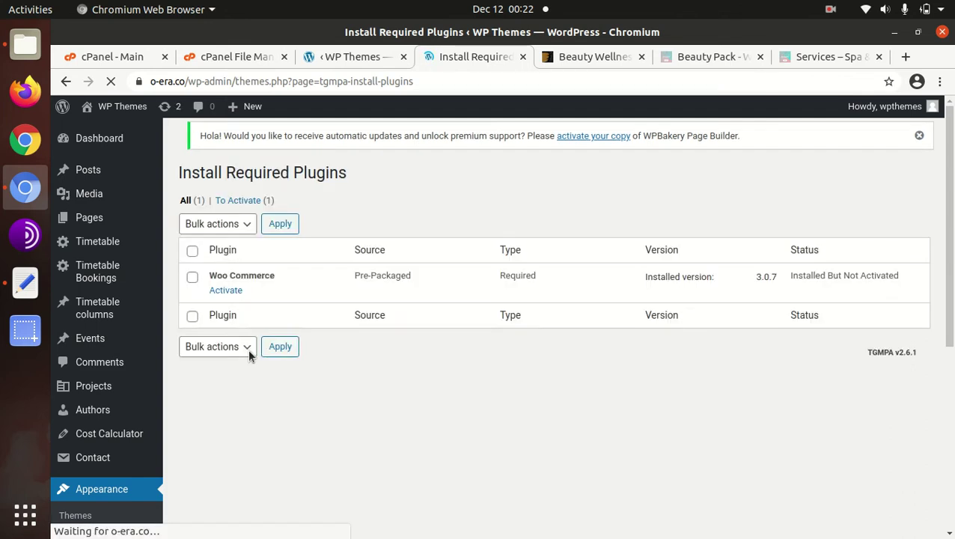
left_click(227, 301)
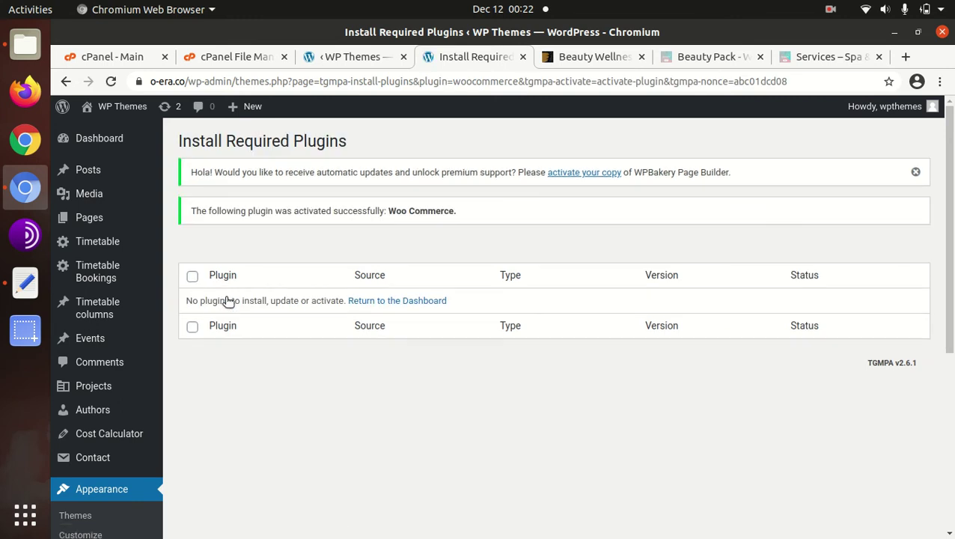
left_click(111, 81)
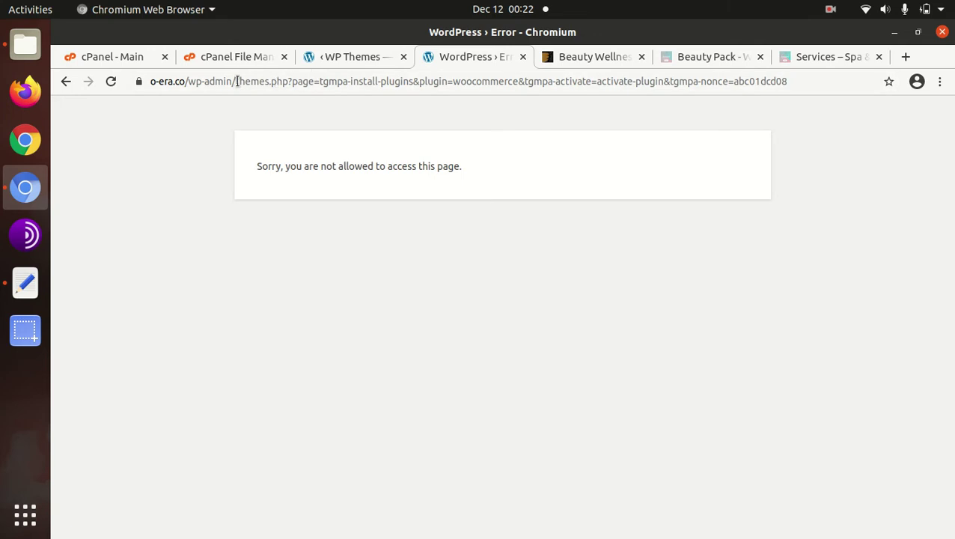
- Trim the address to o-era.co/wp-admin/ to load the admin dashboard
left_click_drag(237, 81, 930, 60)
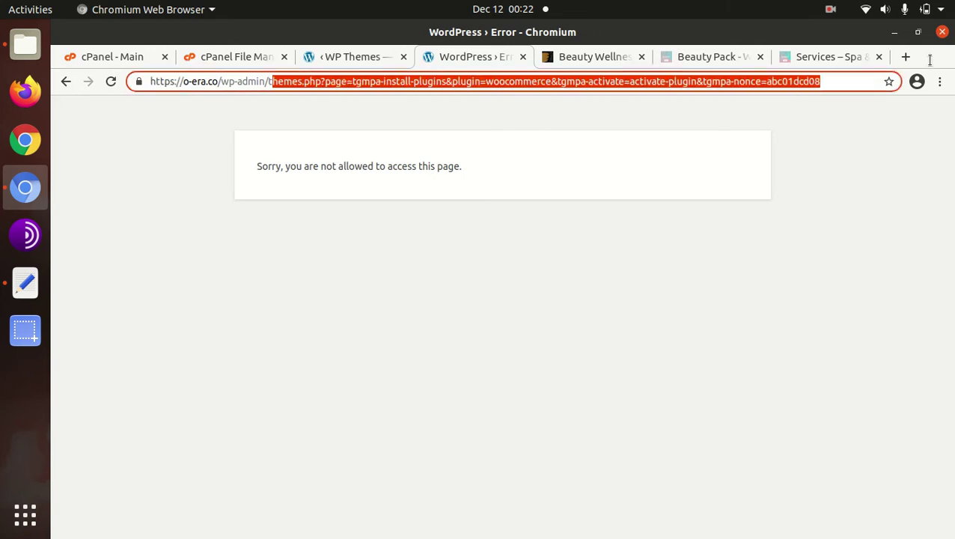
key("BackSpace")
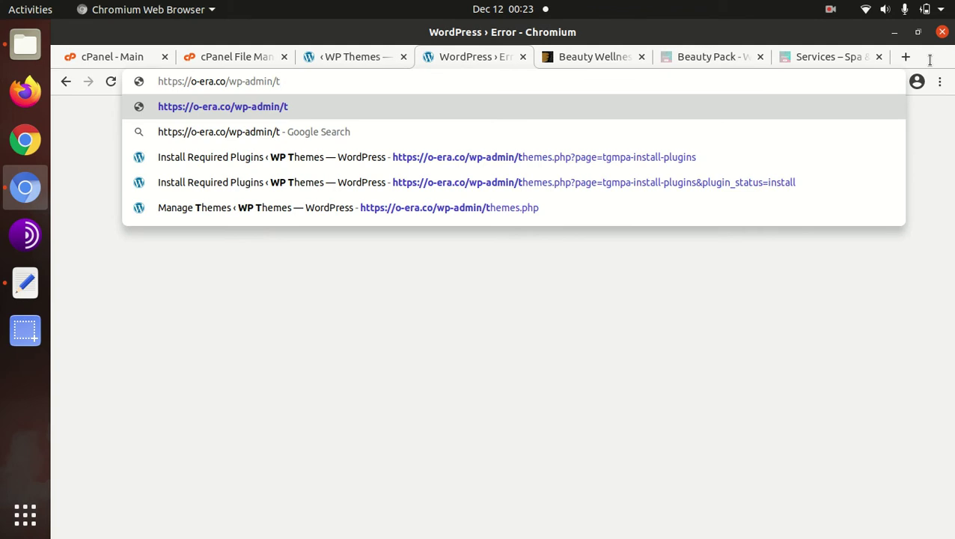
key("BackSpace")
key("Return")
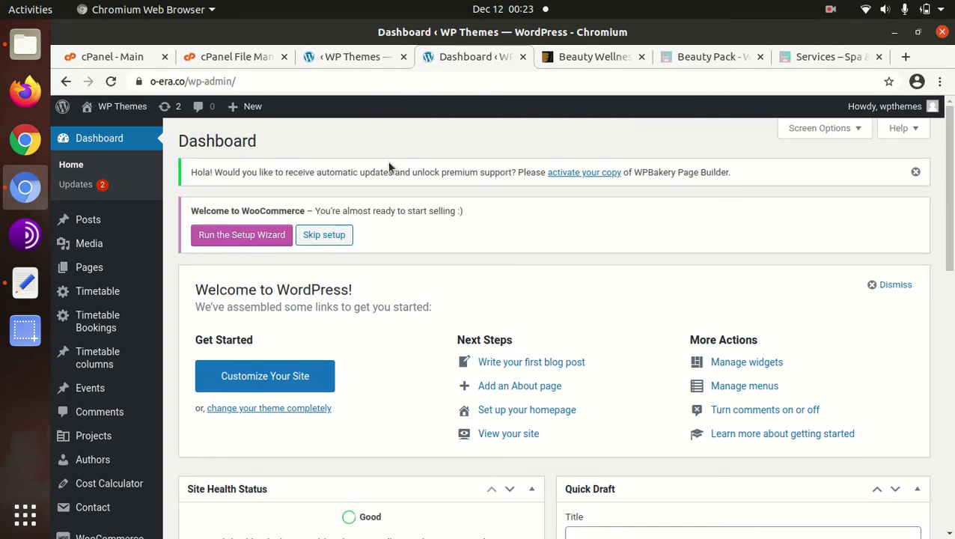
- Open the WooCommerce Orders page from the admin sidebar
scroll(111, 413, "down", 3)
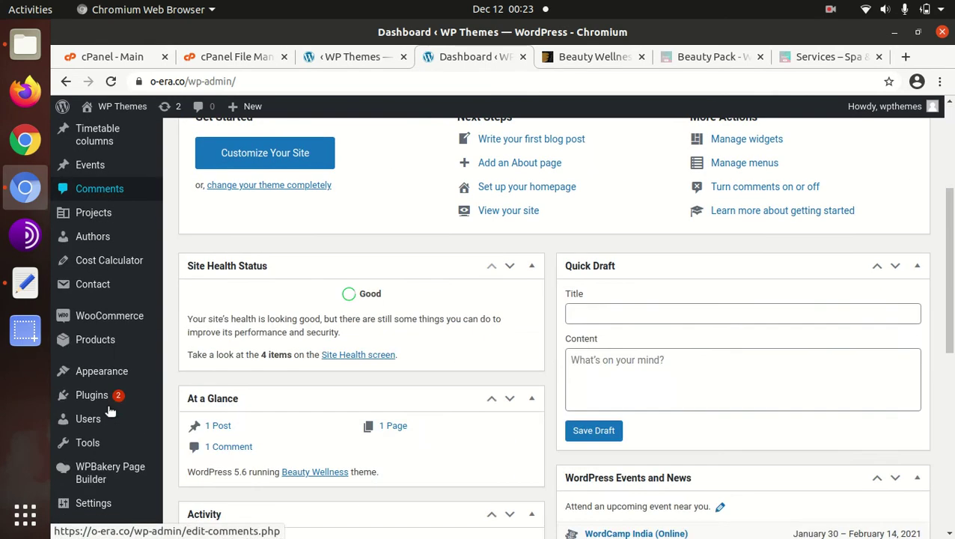
scroll(109, 432, "down", 2)
scroll(97, 390, "down", 1)
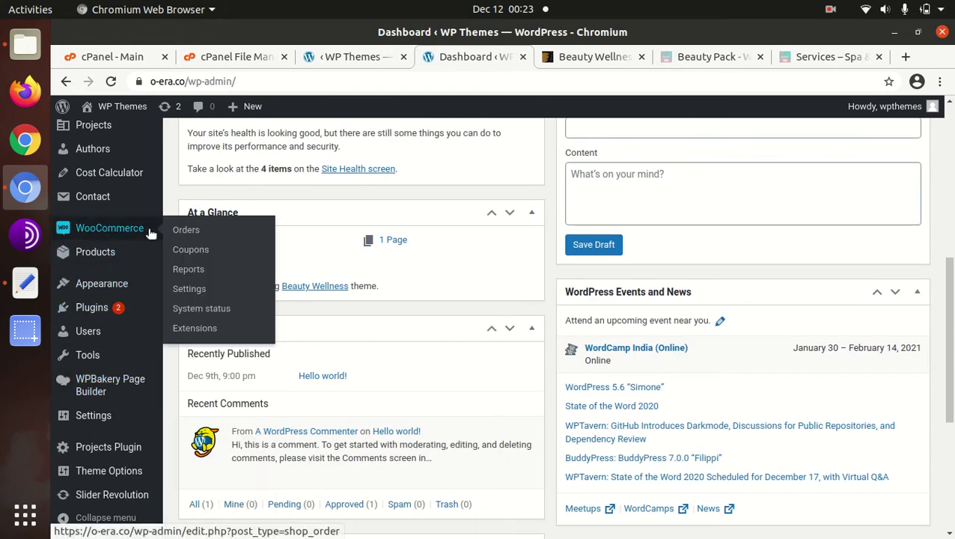
left_click(115, 229)
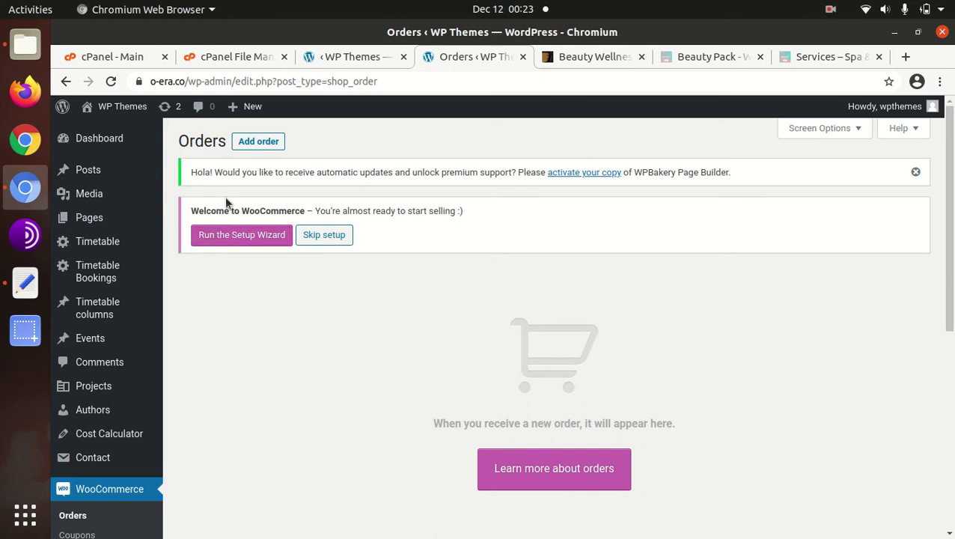
- Launch the WooCommerce setup wizard and accept creating the essential store pages
left_click(236, 239)
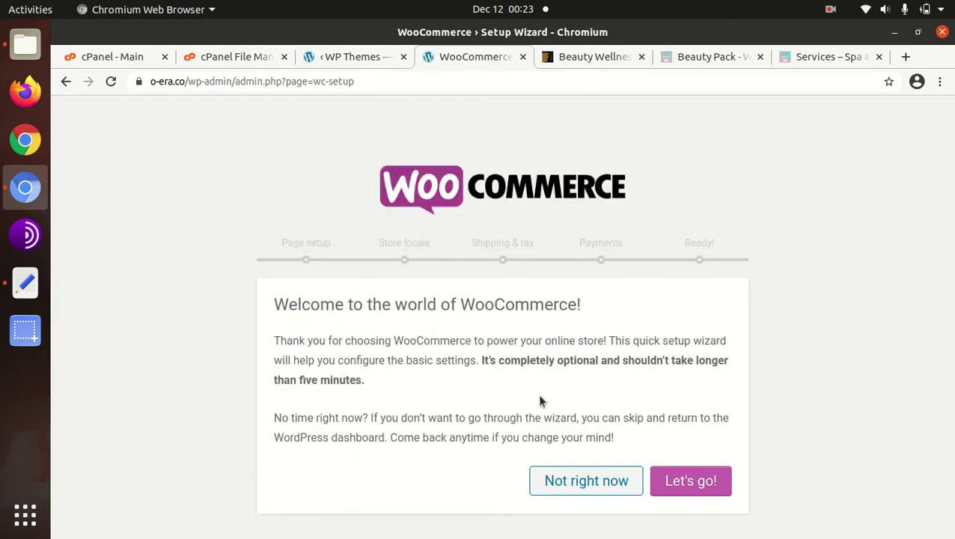
left_click(681, 481)
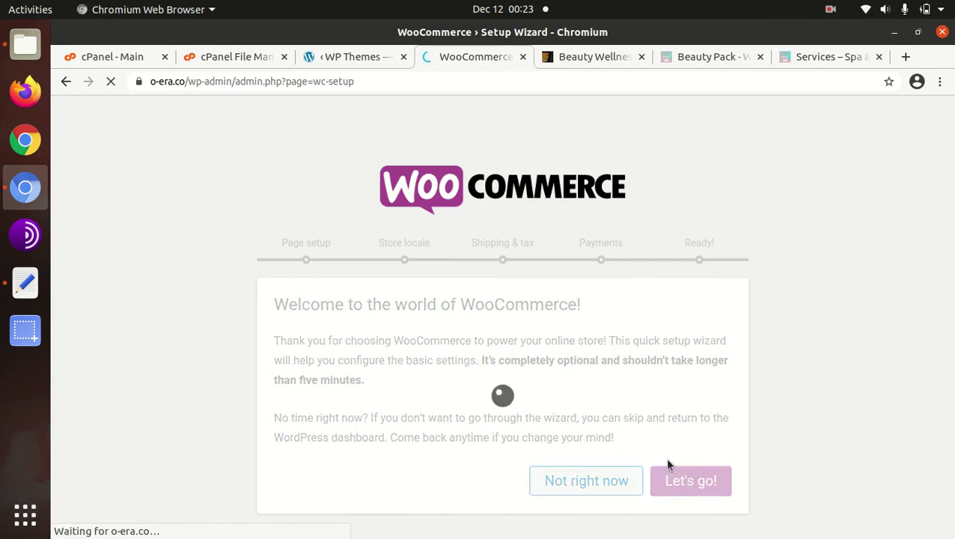
scroll(550, 339, "down", 5)
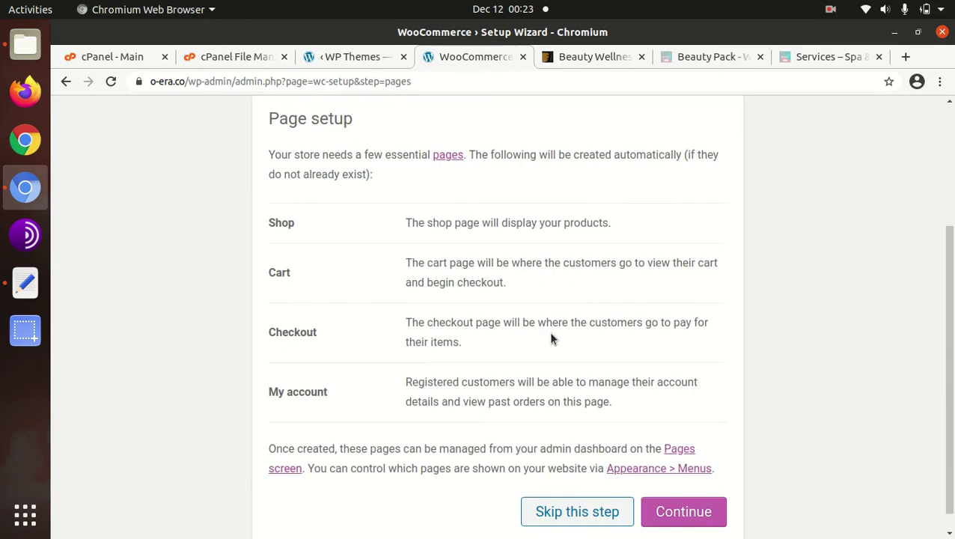
scroll(550, 339, "down", 1)
left_click(684, 490)
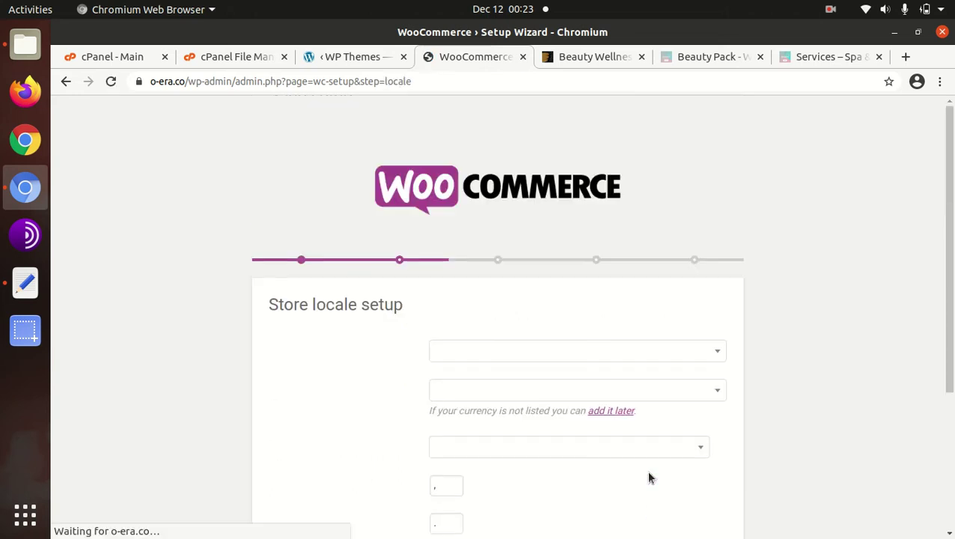
- Set the store country to India — Andhra Pradesh and currency to Indian rupee
left_click(543, 357)
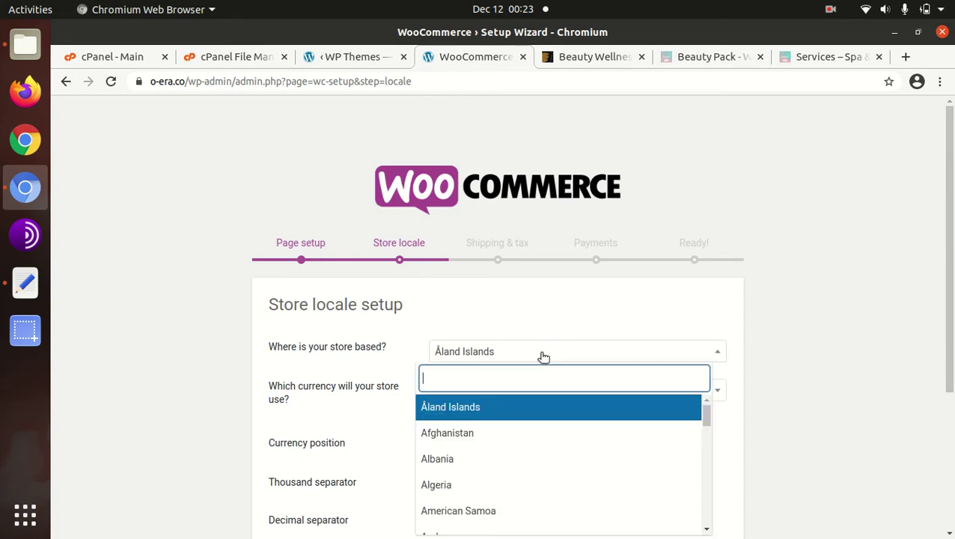
type("ind")
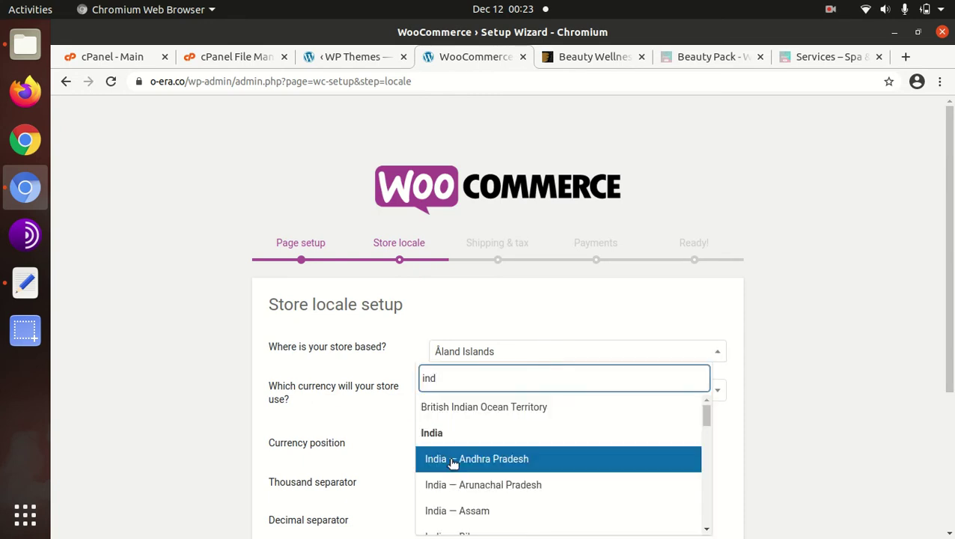
left_click(452, 458)
left_click(527, 402)
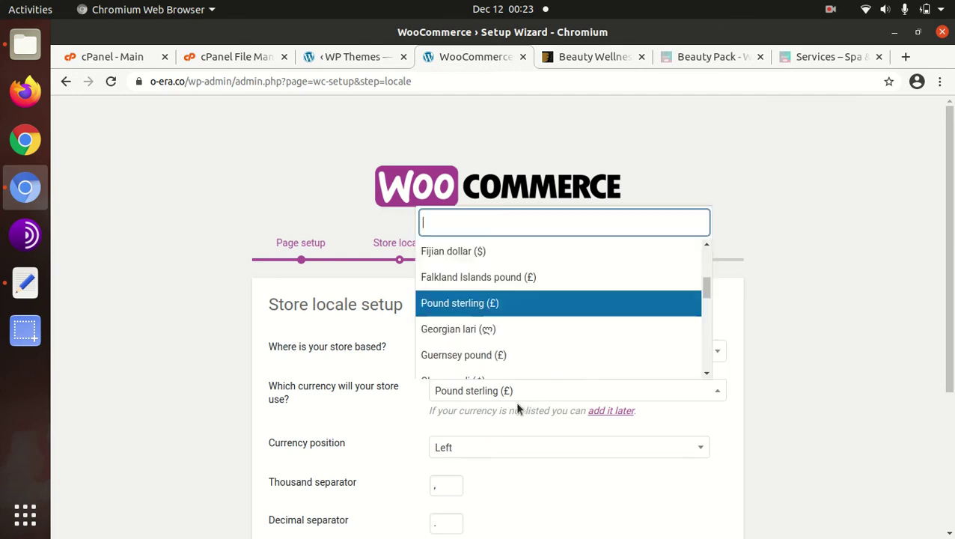
scroll(516, 331, "down", 1)
scroll(512, 333, "down", 1)
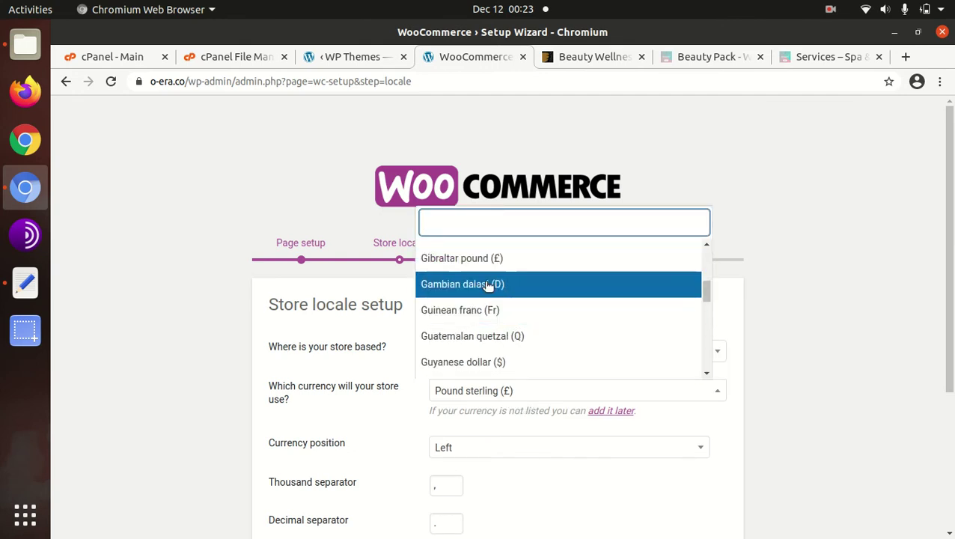
type("rupp")
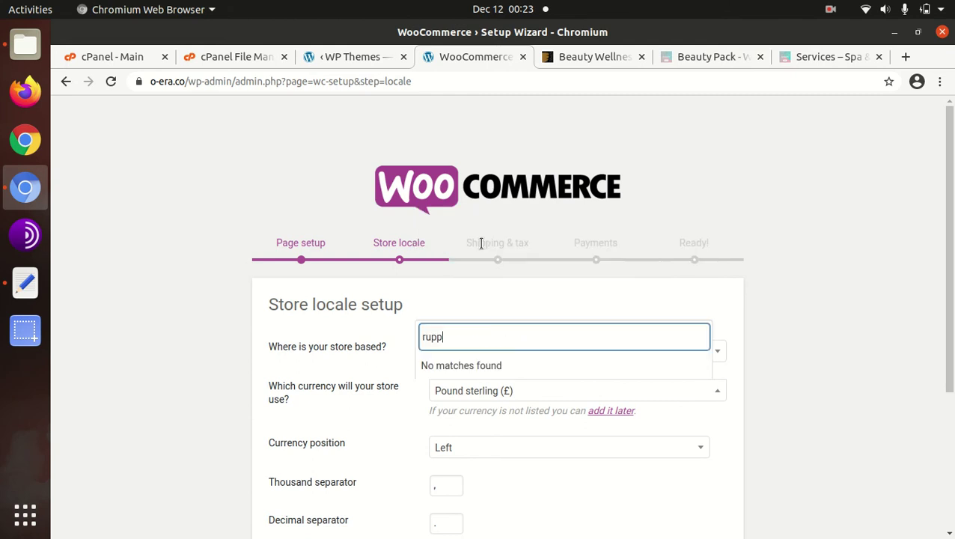
key("BackSpace")
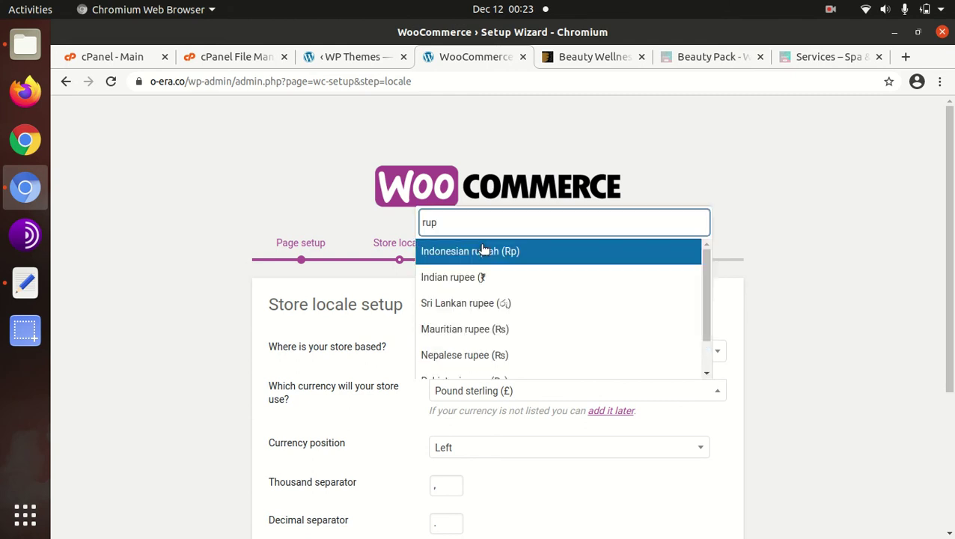
left_click(491, 279)
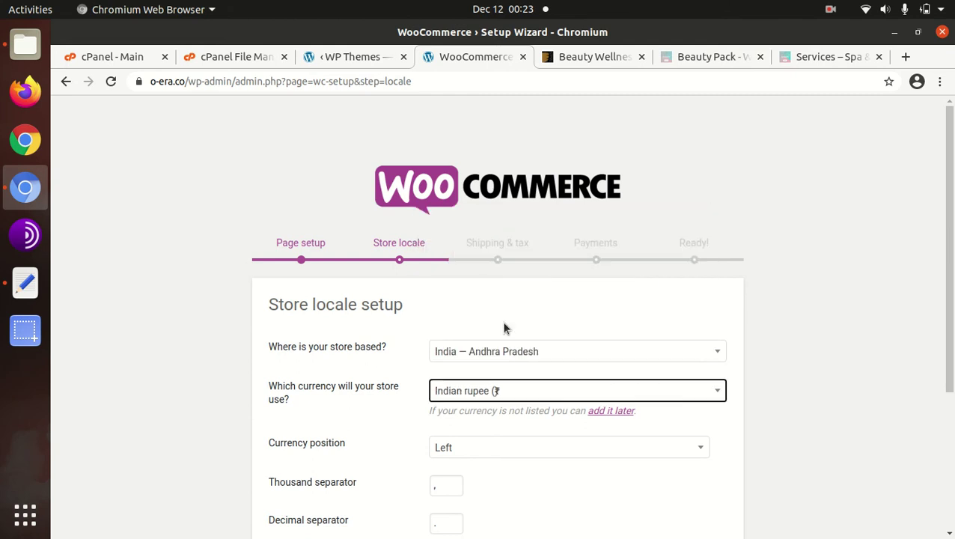
scroll(524, 348, "down", 3)
scroll(550, 374, "down", 2)
left_click(693, 498)
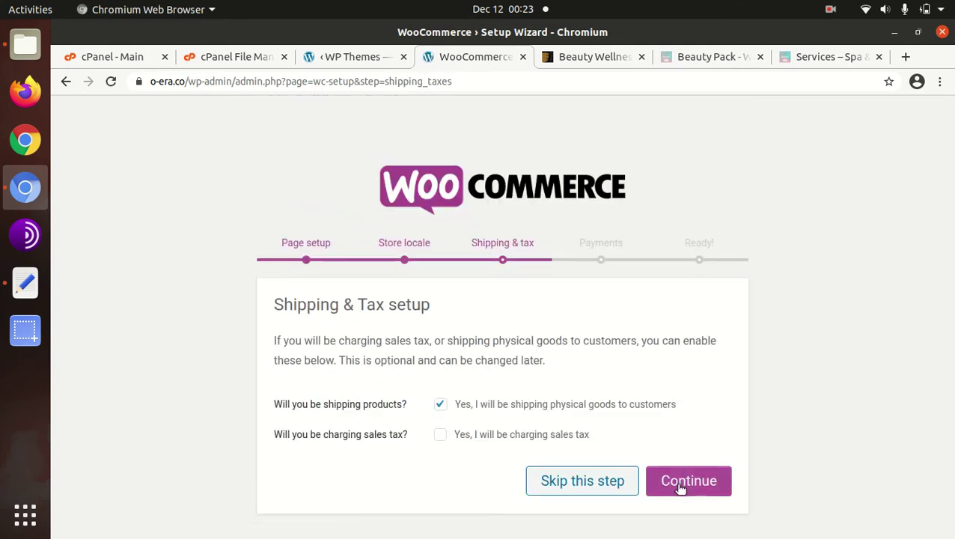
- Accept the WooCommerce shipping and tax settings with shipping enabled
left_click(677, 483)
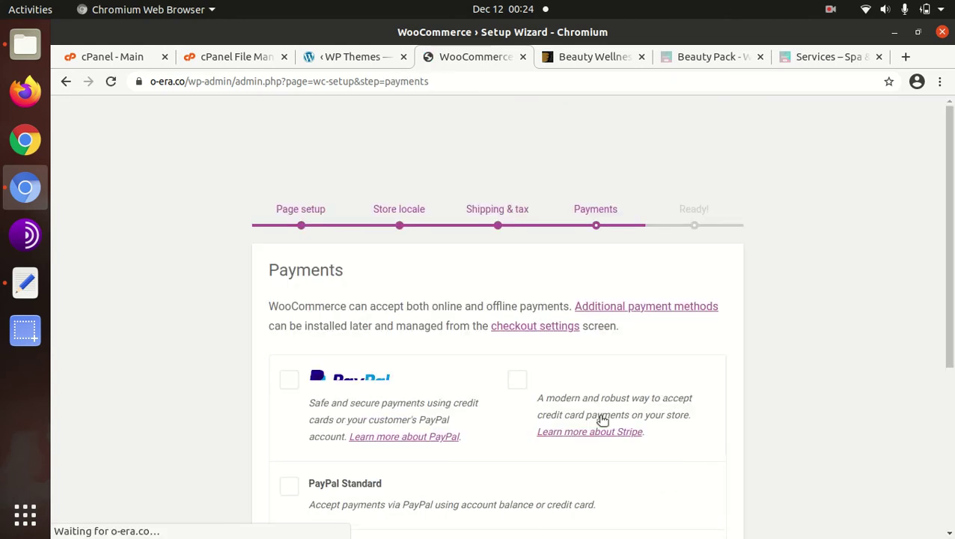
scroll(591, 415, "down", 2)
scroll(508, 419, "down", 5)
scroll(437, 488, "down", 1)
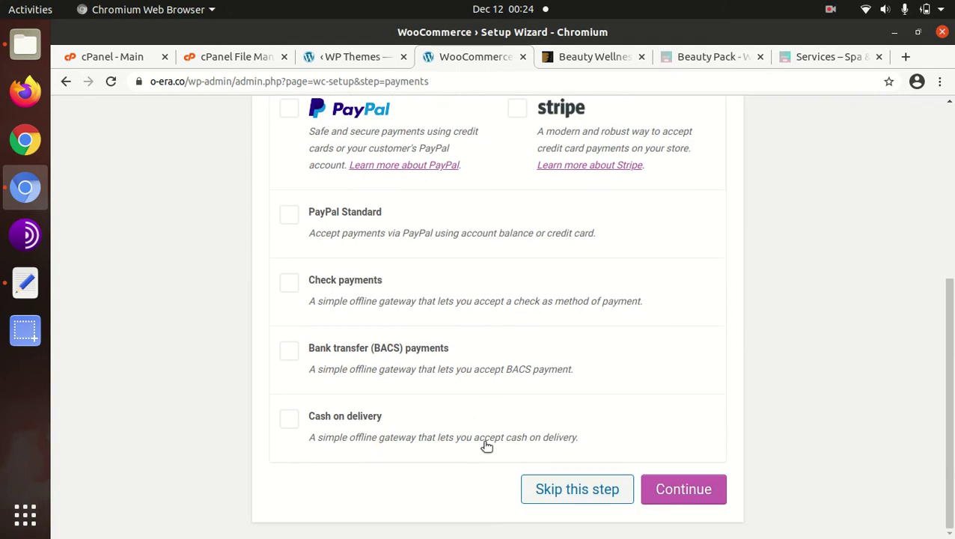
- Skip payment method setup and decline sharing diagnostic usage data
left_click(561, 489)
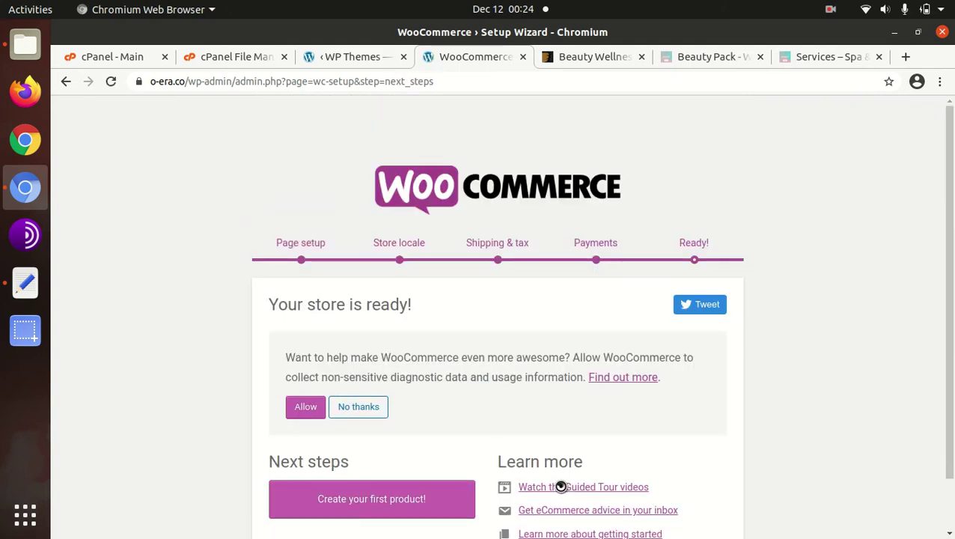
scroll(524, 430, "down", 2)
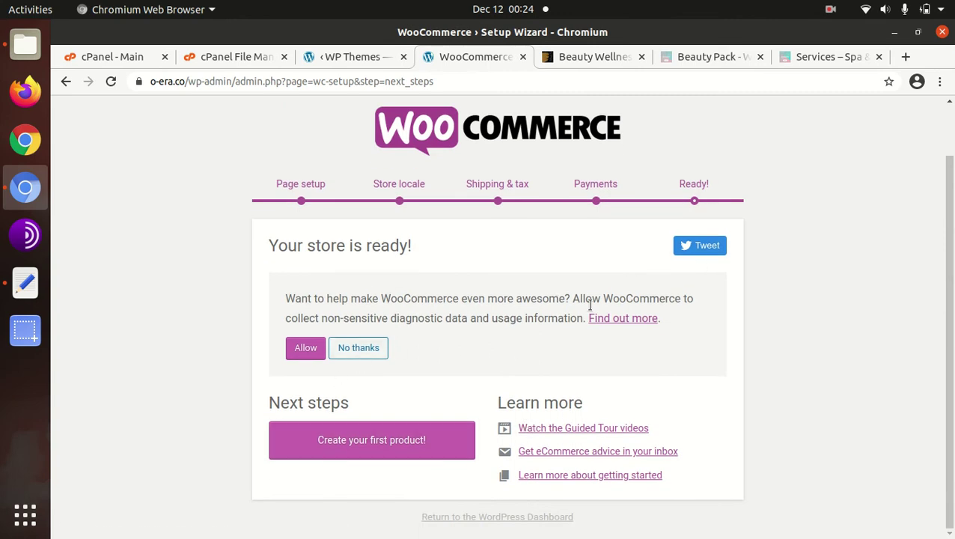
left_click(347, 356)
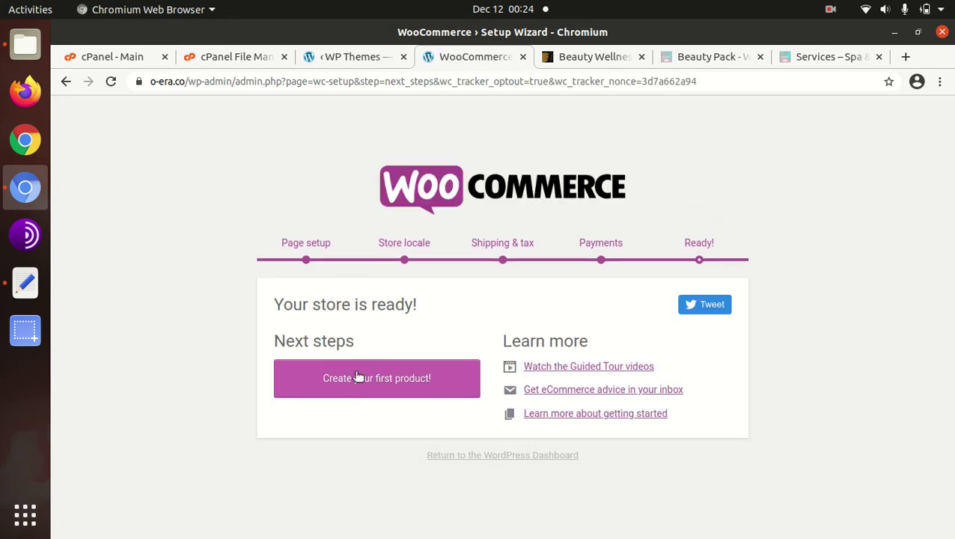
- Back on the Dashboard, preview the live site's new Cart, Checkout, My Account and Shop pages
left_click(482, 457)
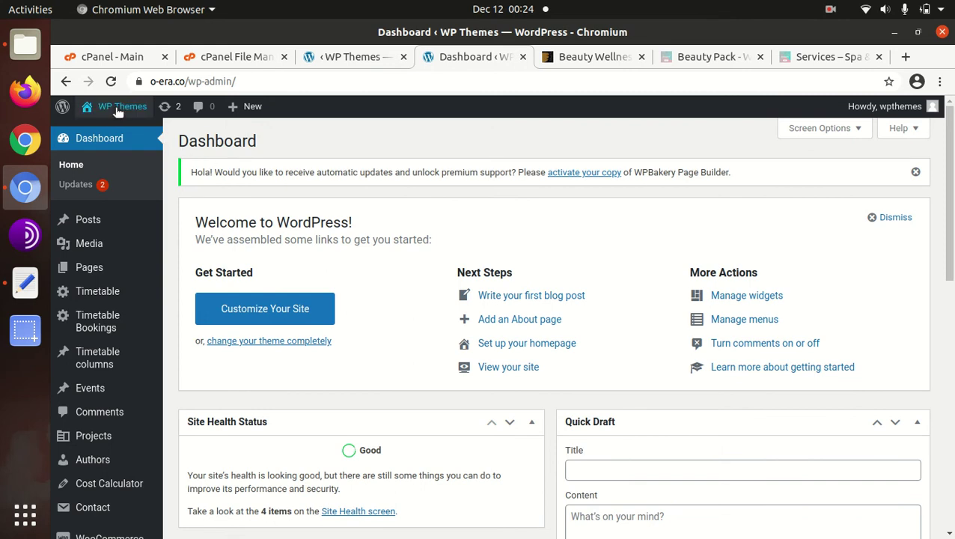
mouse_move(122, 107)
middle_click(110, 133)
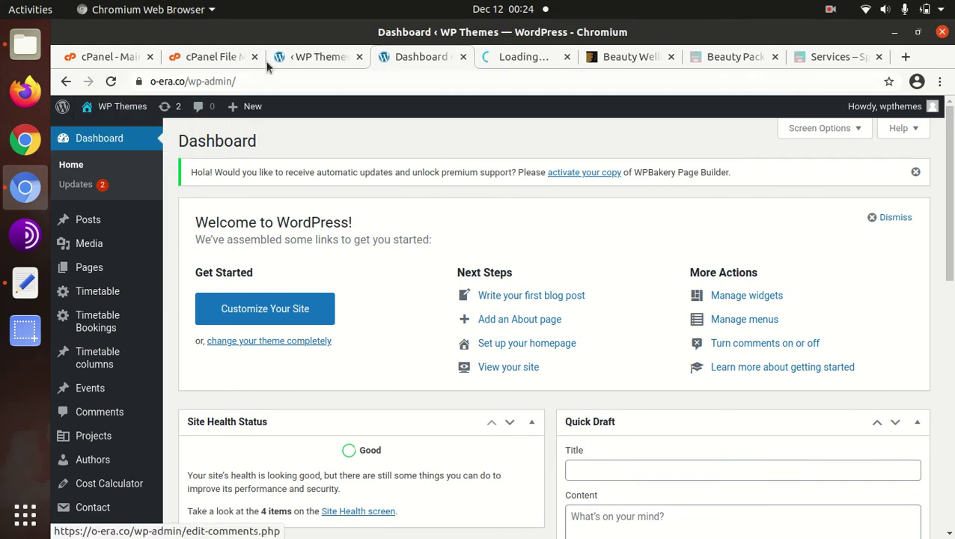
left_click(509, 56)
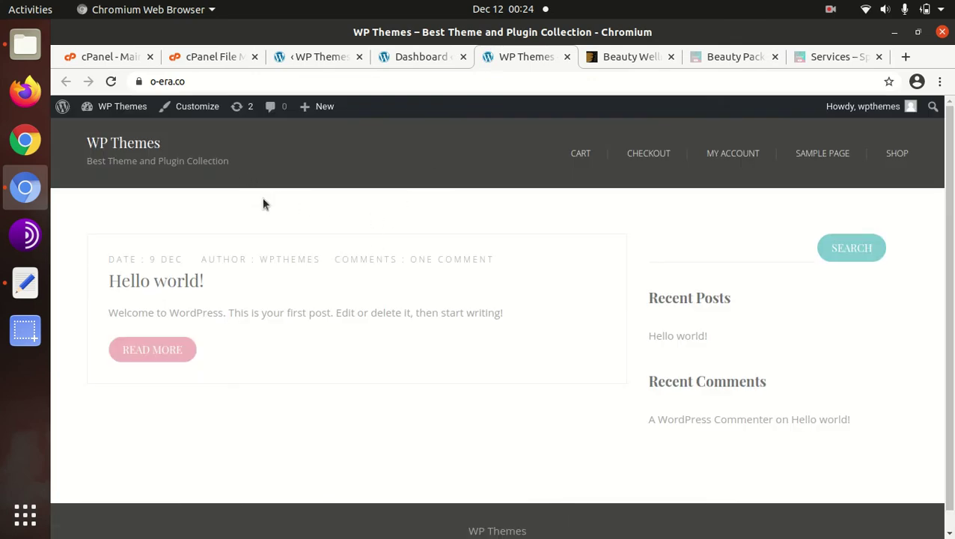
left_click(399, 58)
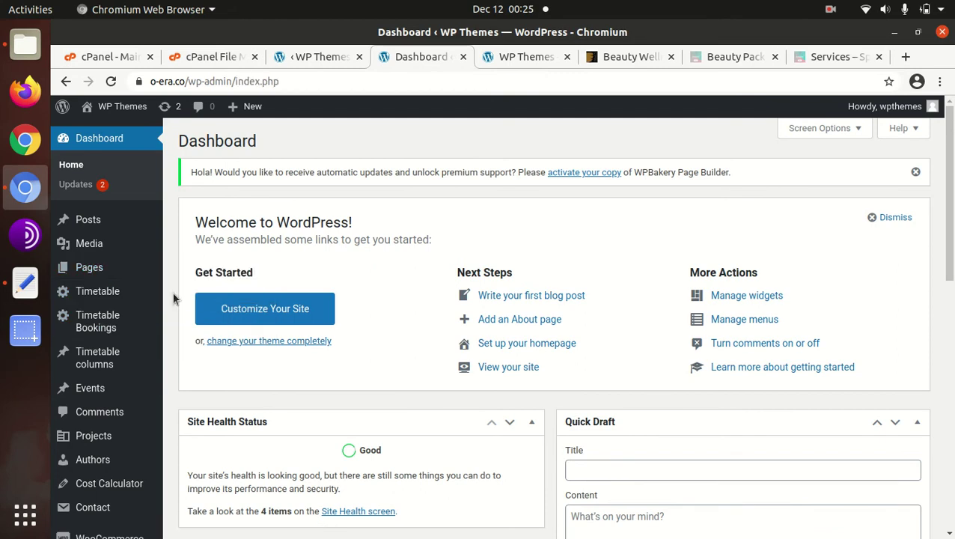
- Open the Theme Options settings page from the admin sidebar
scroll(164, 348, "down", 5)
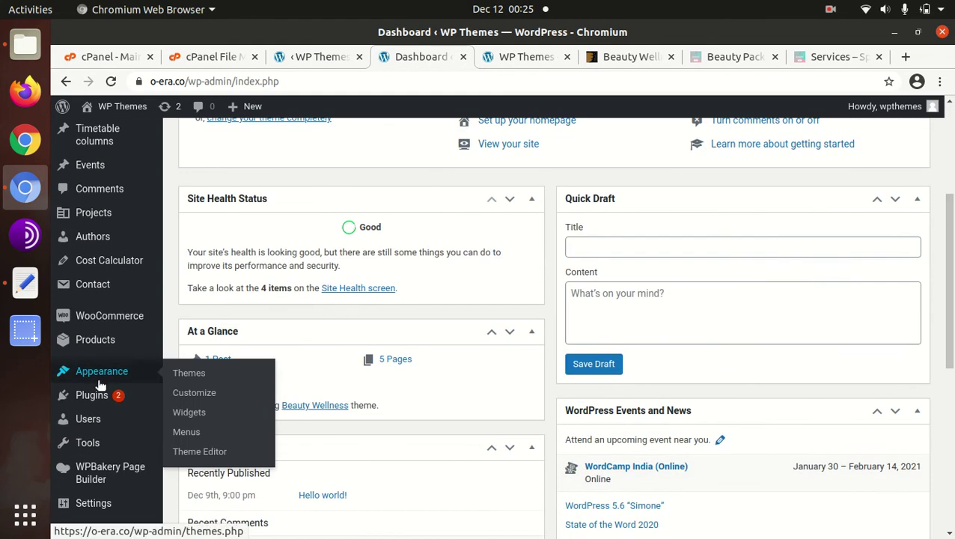
scroll(131, 472, "down", 3)
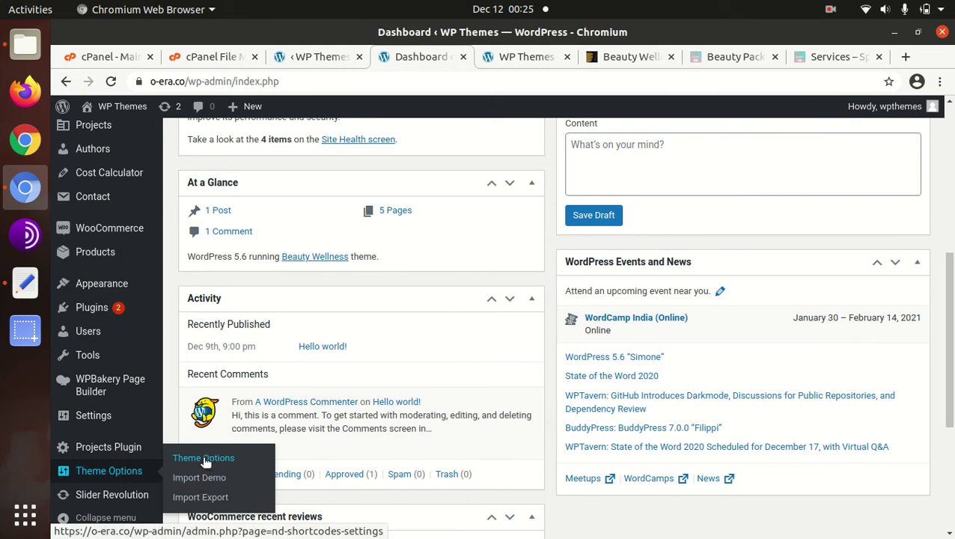
left_click(208, 461)
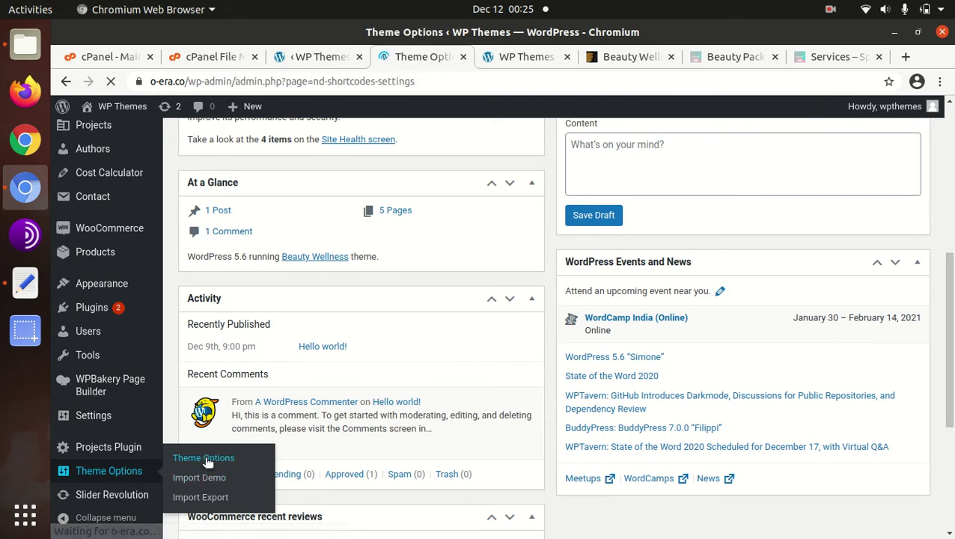
scroll(493, 376, "down", 3)
scroll(497, 383, "down", 3)
scroll(496, 384, "up", 5)
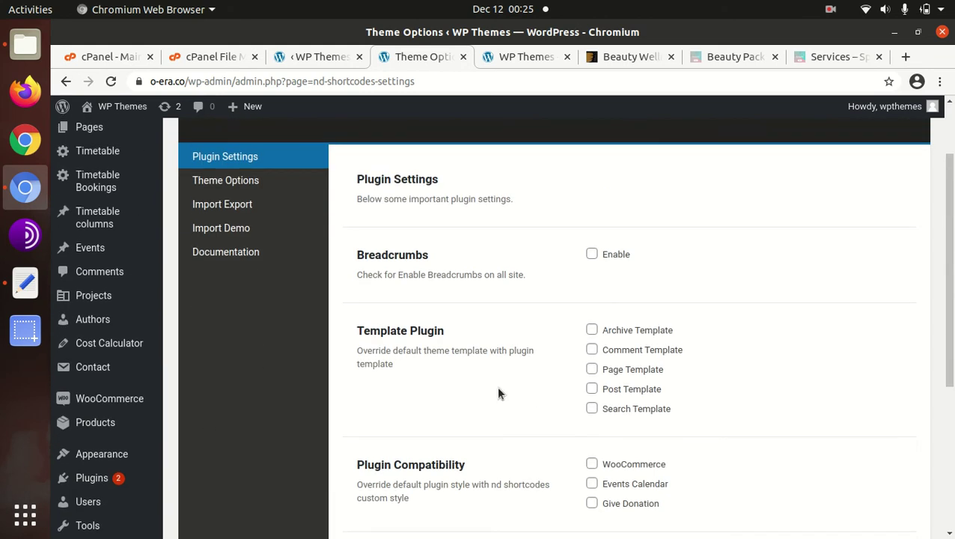
- Open ND Shortcodes Import Demo and browse the five demos, Beauty Centre to Nail Studio
left_click(201, 297)
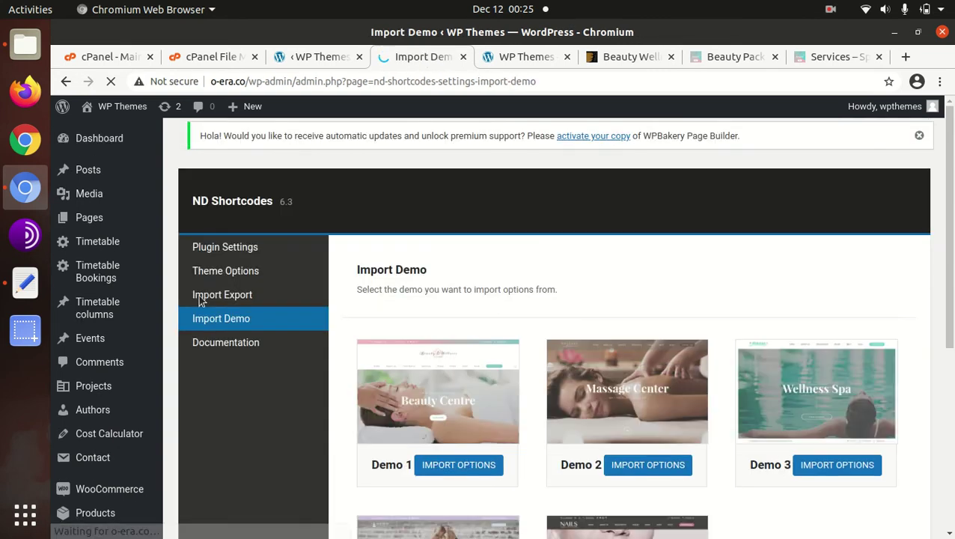
scroll(516, 309, "down", 3)
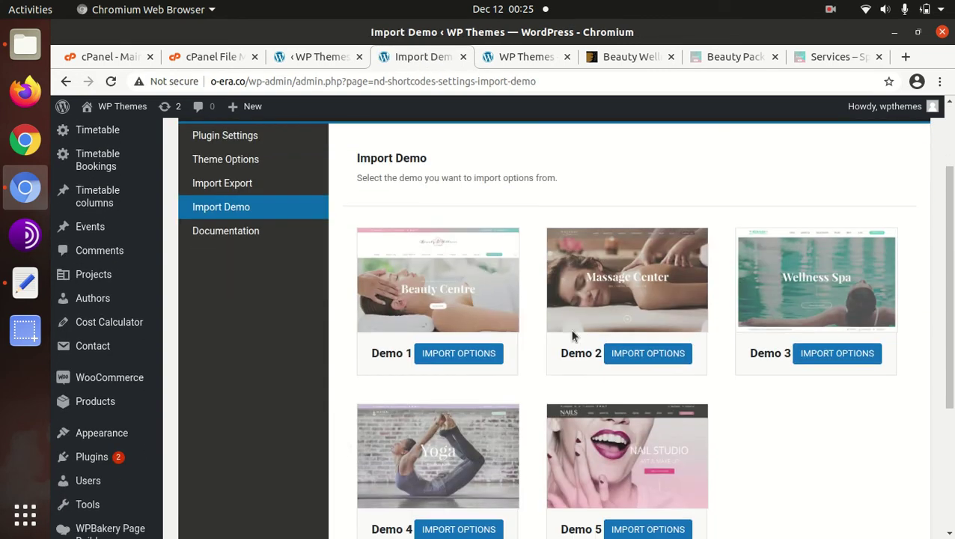
scroll(794, 300, "down", 4)
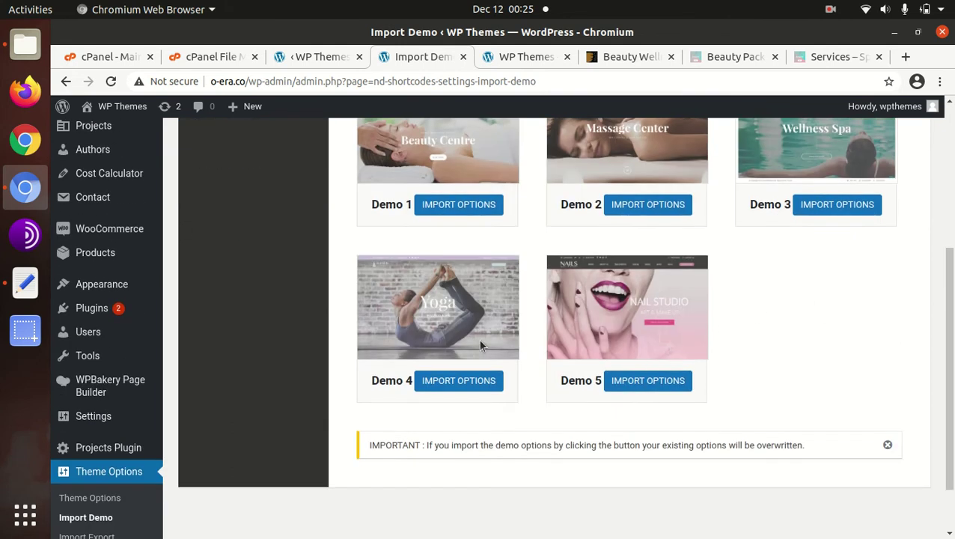
scroll(480, 345, "up", 4)
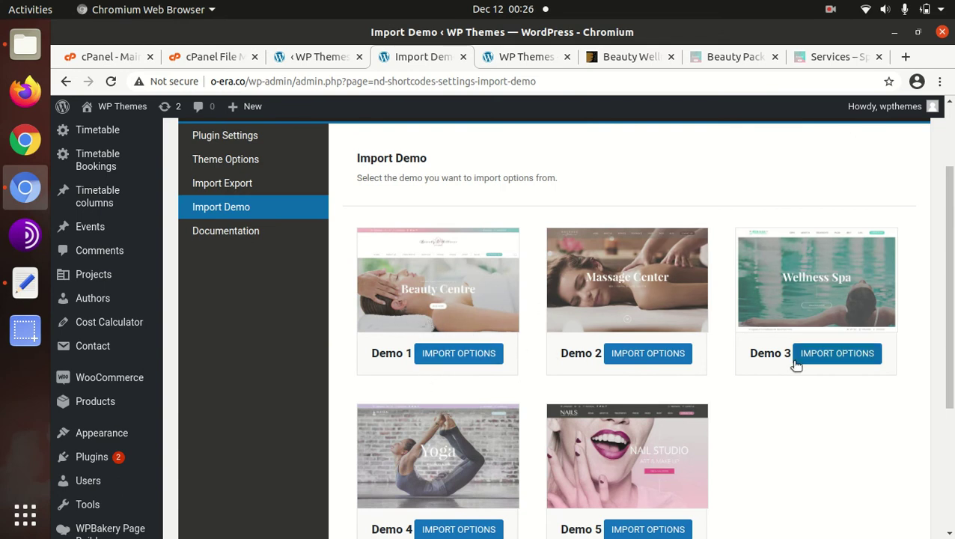
scroll(790, 379, "down", 2)
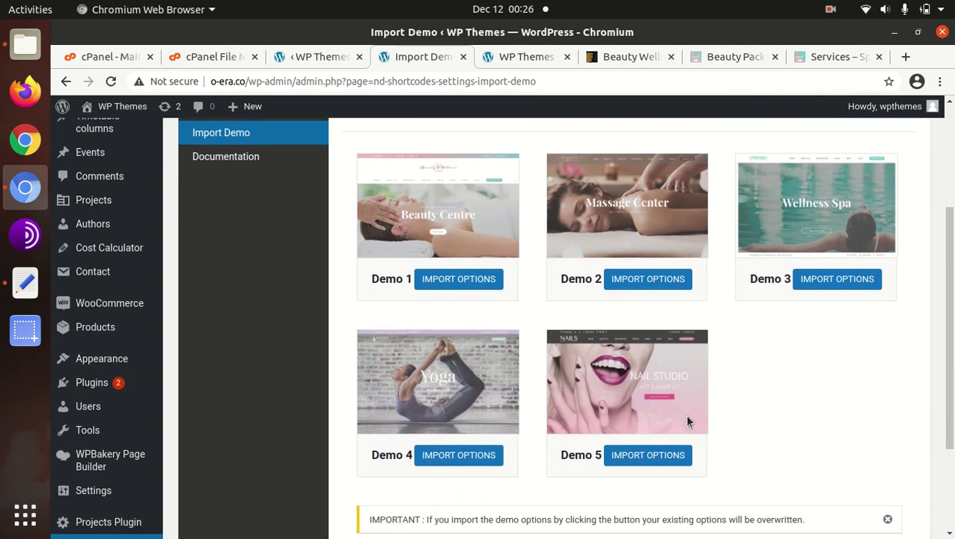
scroll(636, 410, "up", 4)
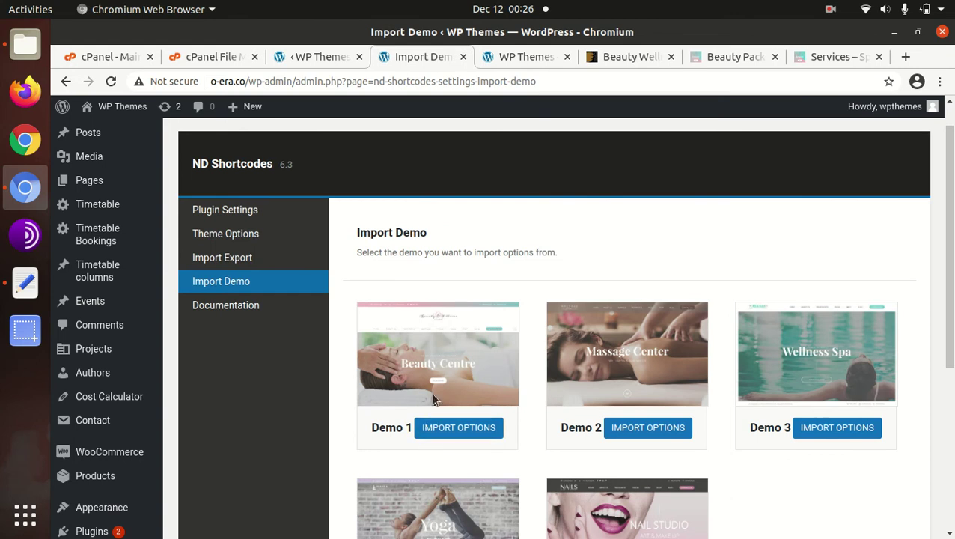
- Import the Demo 1 Beauty Centre theme options
left_click(446, 433)
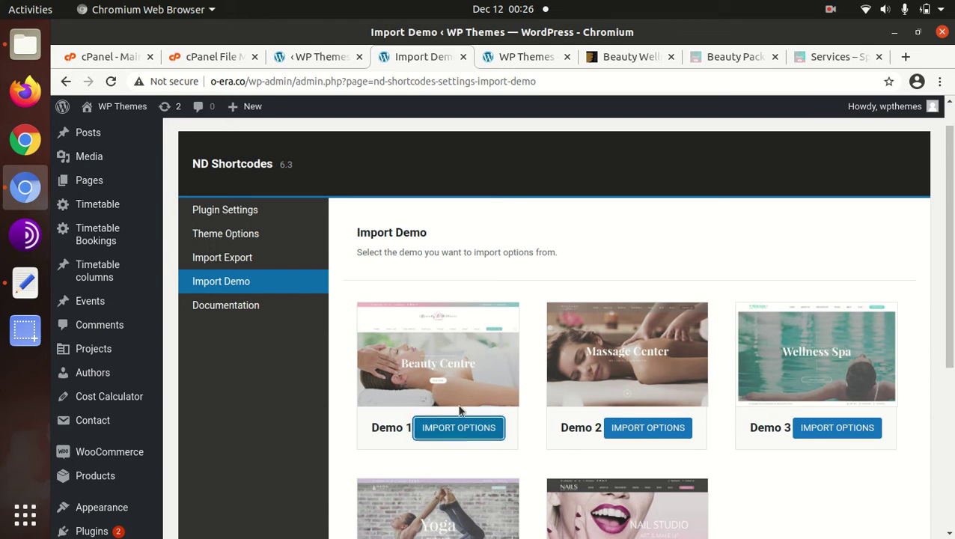
scroll(461, 397, "down", 2)
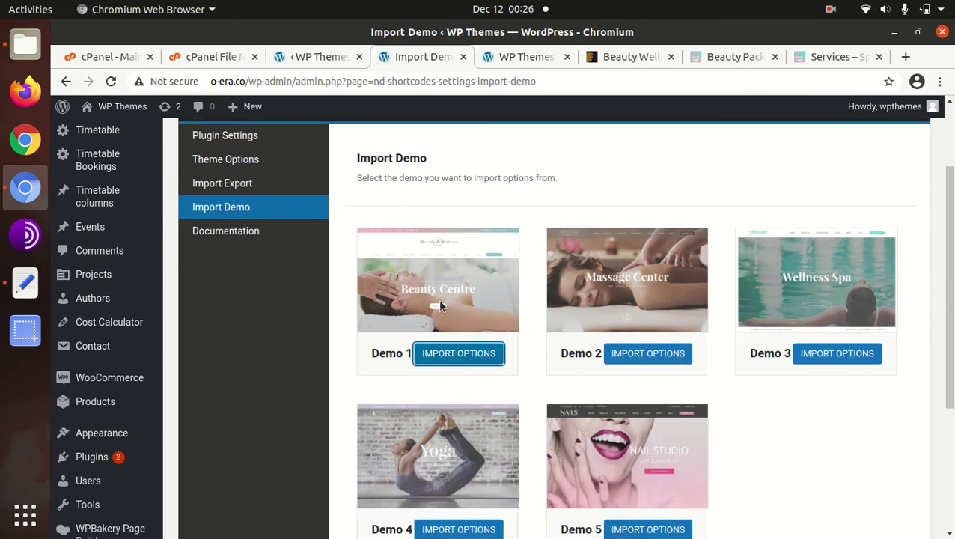
scroll(449, 329, "down", 3)
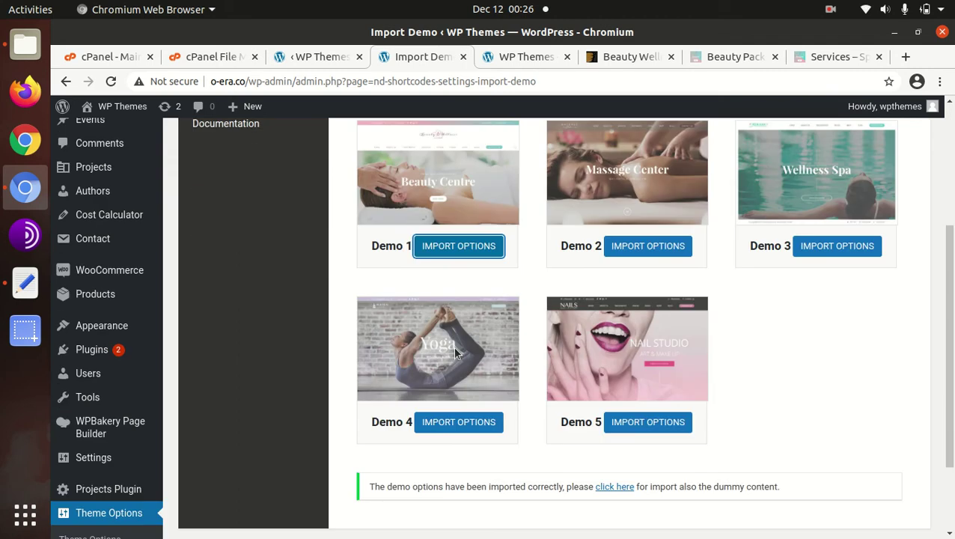
scroll(454, 351, "down", 2)
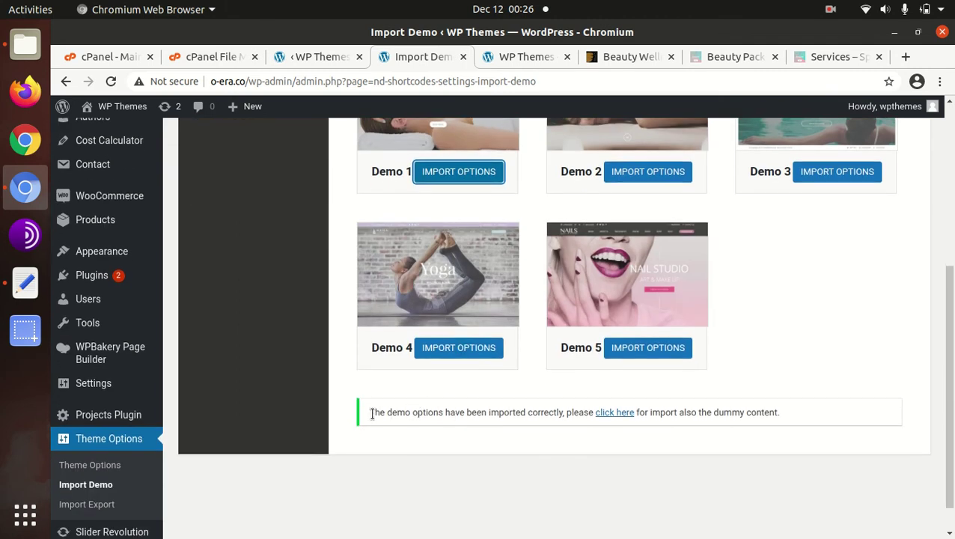
- Highlight the import success notice and follow its link to the WordPress content importer
left_click(370, 412)
left_click_drag(369, 413, 564, 412)
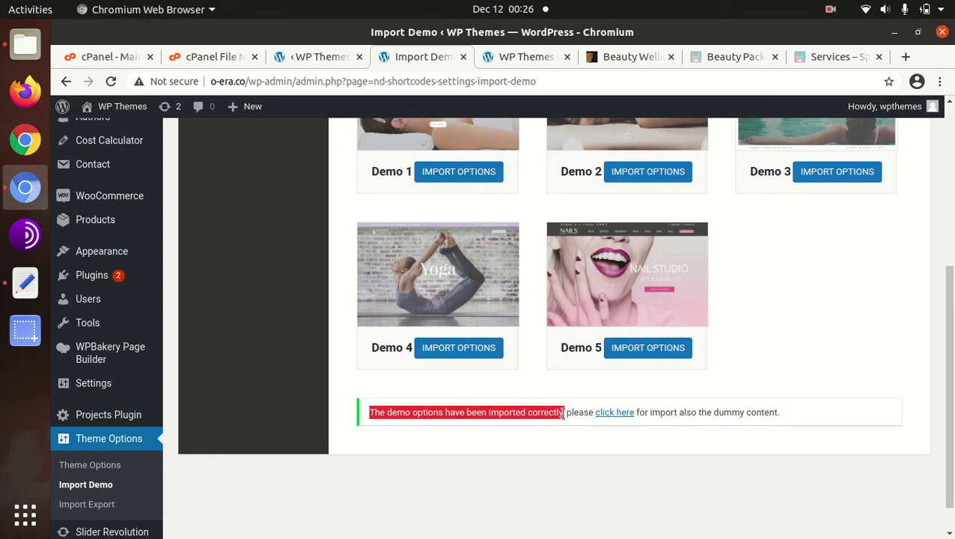
left_click(548, 452)
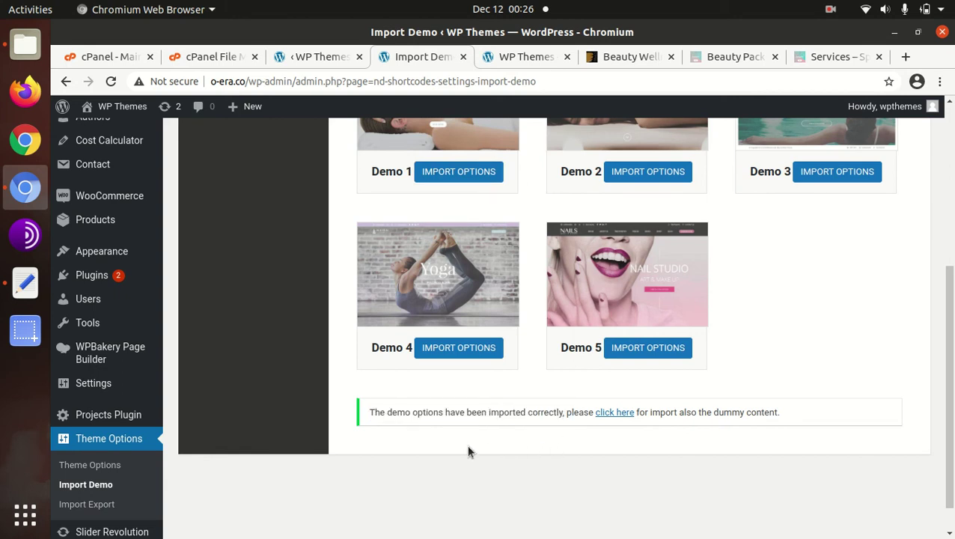
left_click(607, 416)
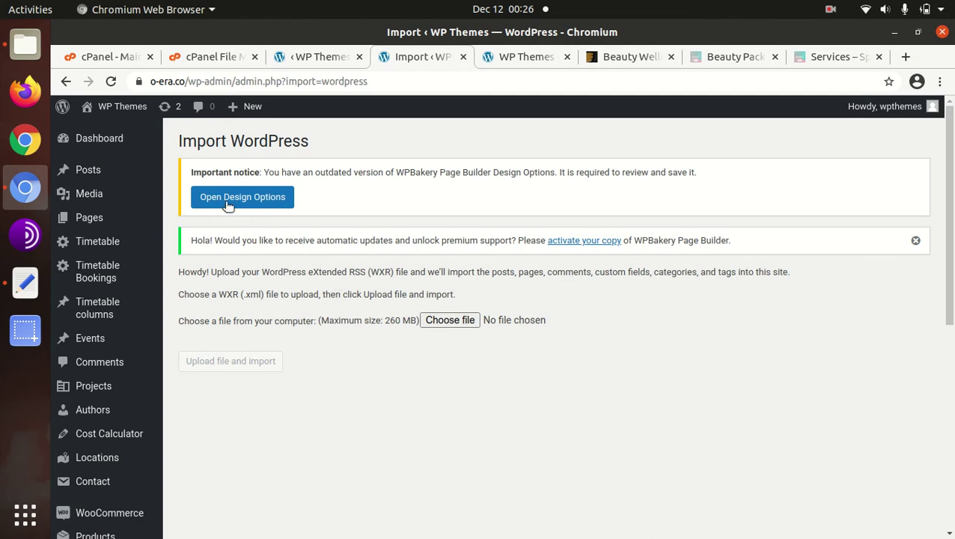
- In Files, navigate to beauty-wellness/Import Files/1-Beauty Salon
left_click(25, 44)
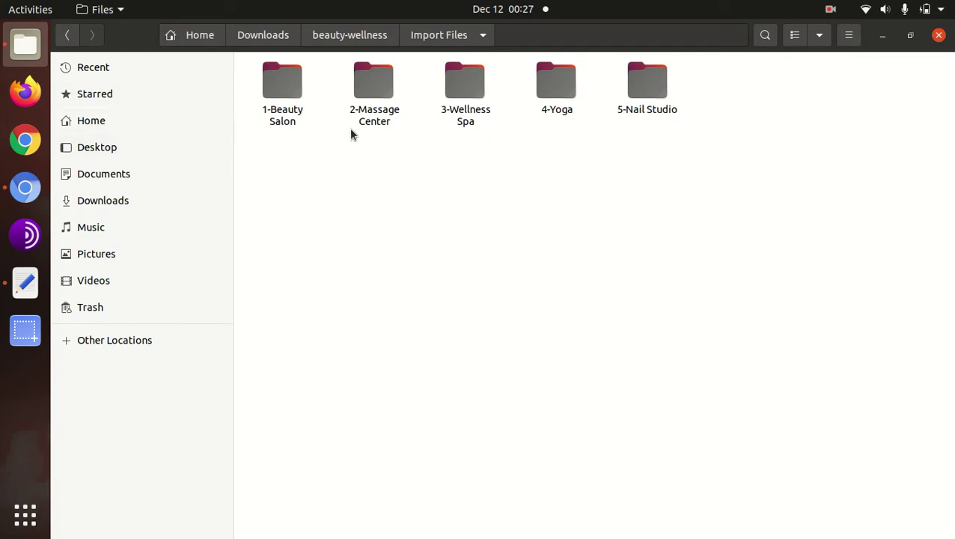
left_click(373, 37)
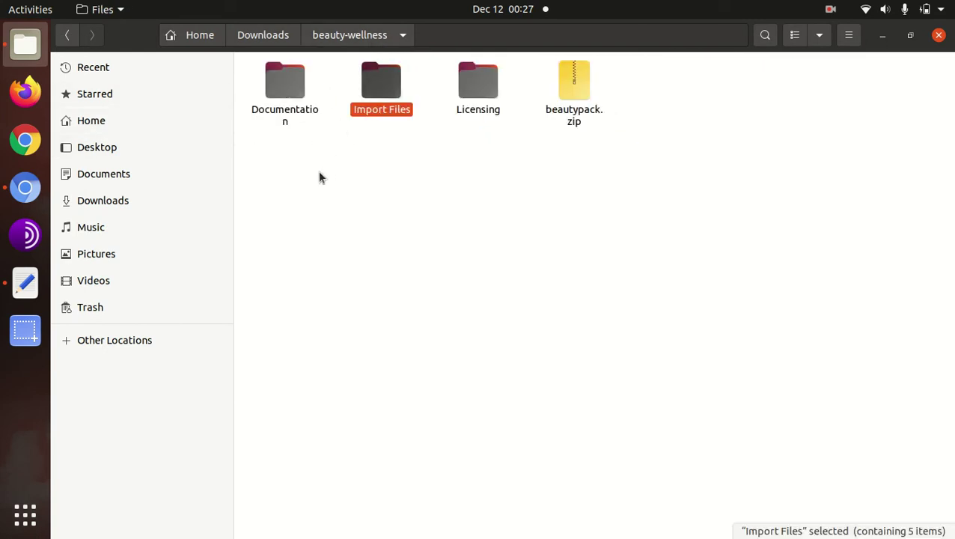
double_click(387, 87)
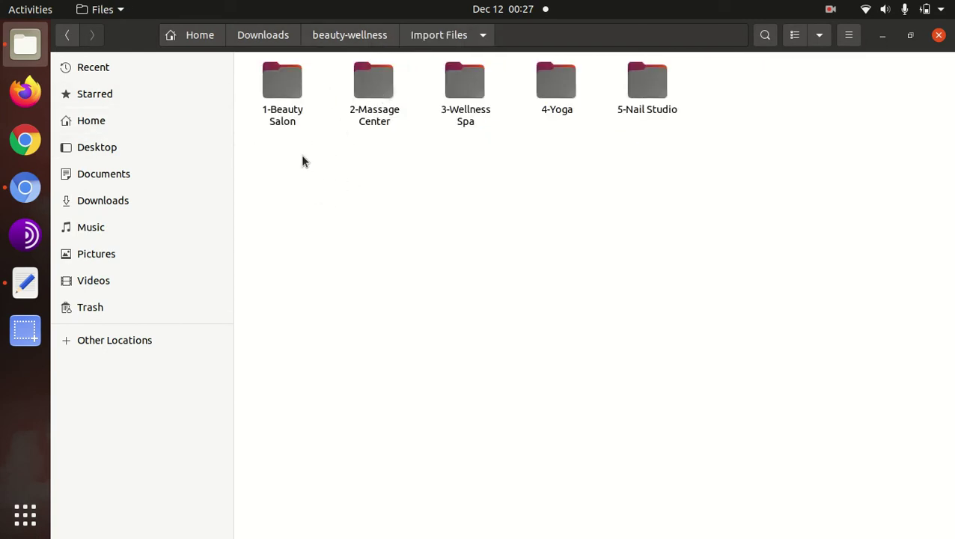
double_click(282, 97)
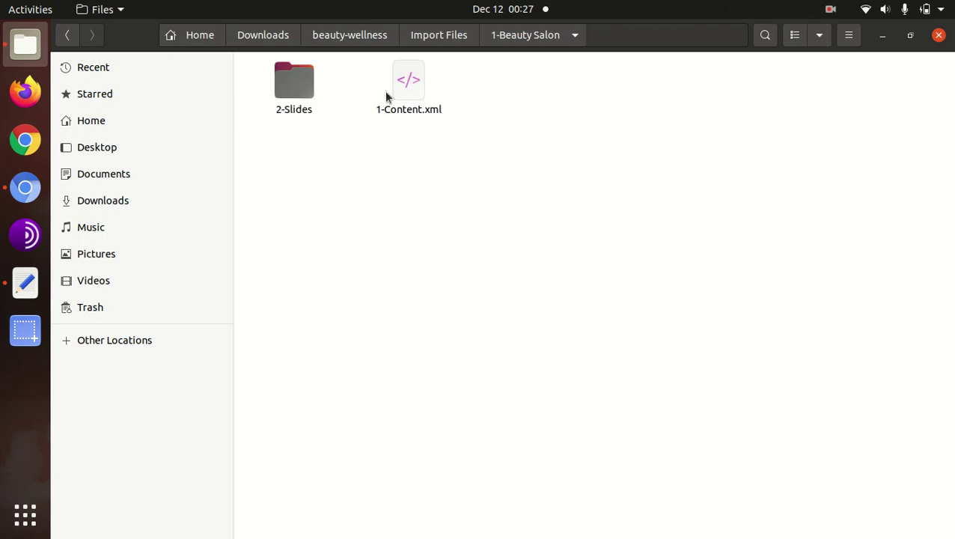
- Identify 1-Content.xml, then bring up the WordPress importer's file chooser in Chromium
left_click(392, 91)
left_click(290, 72)
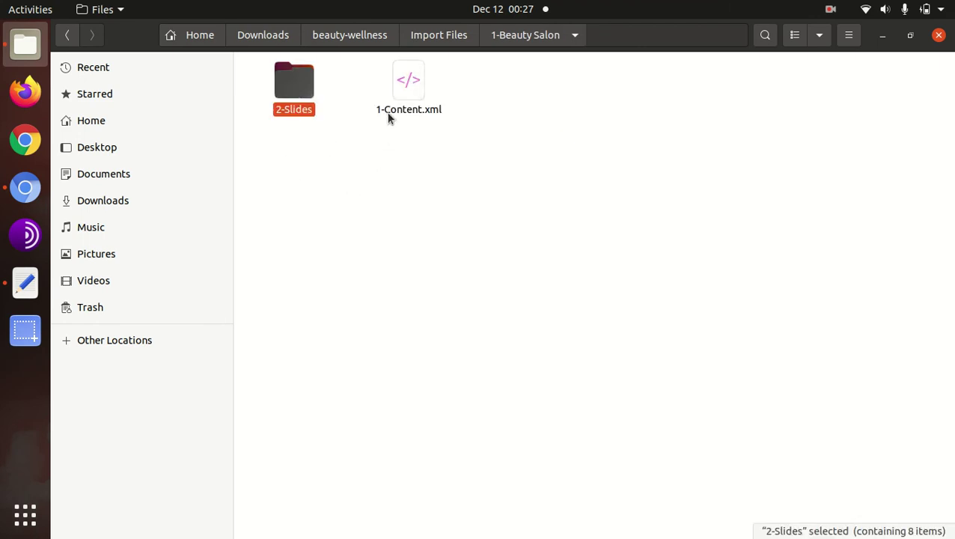
left_click(400, 91)
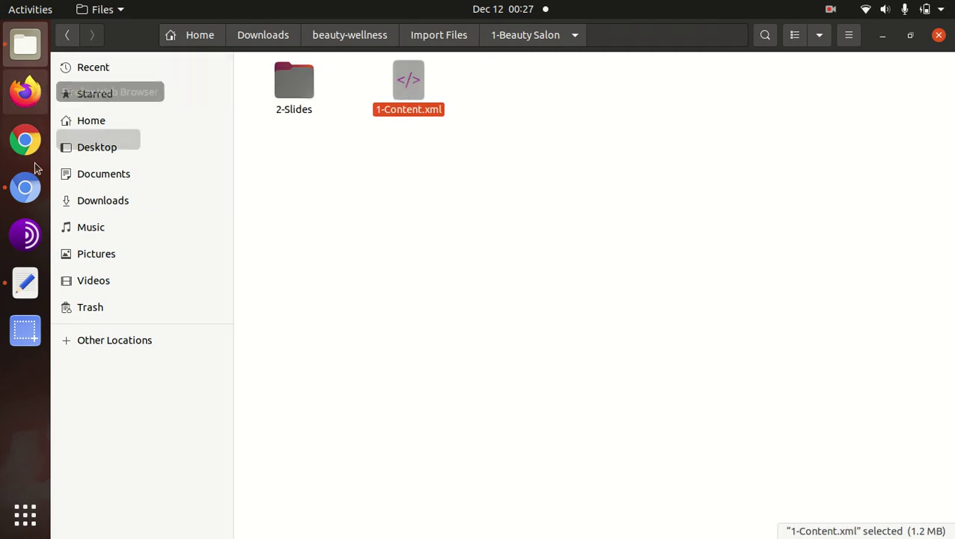
left_click(24, 187)
left_click(455, 321)
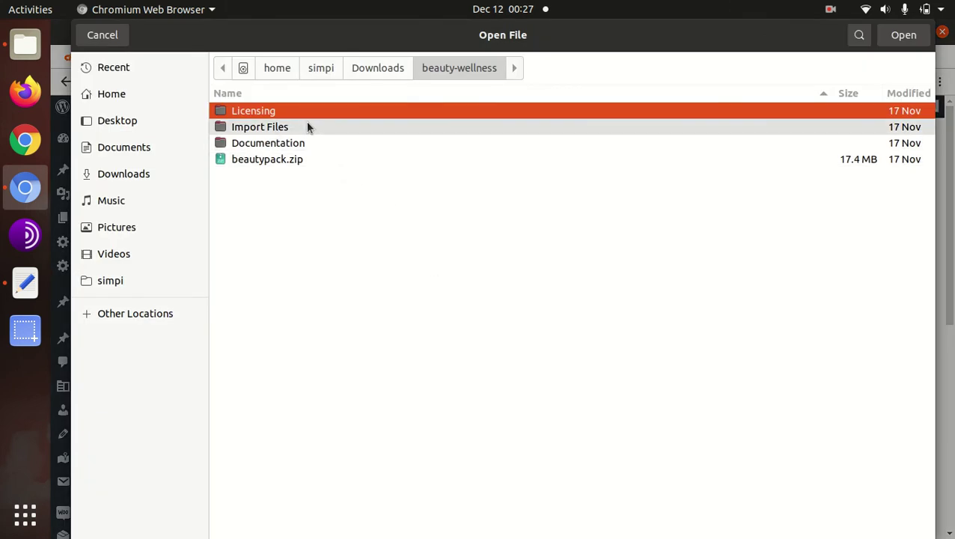
- Upload 1-Content.xml from Import Files/1-Beauty Salon to the WordPress importer
double_click(305, 125)
double_click(294, 175)
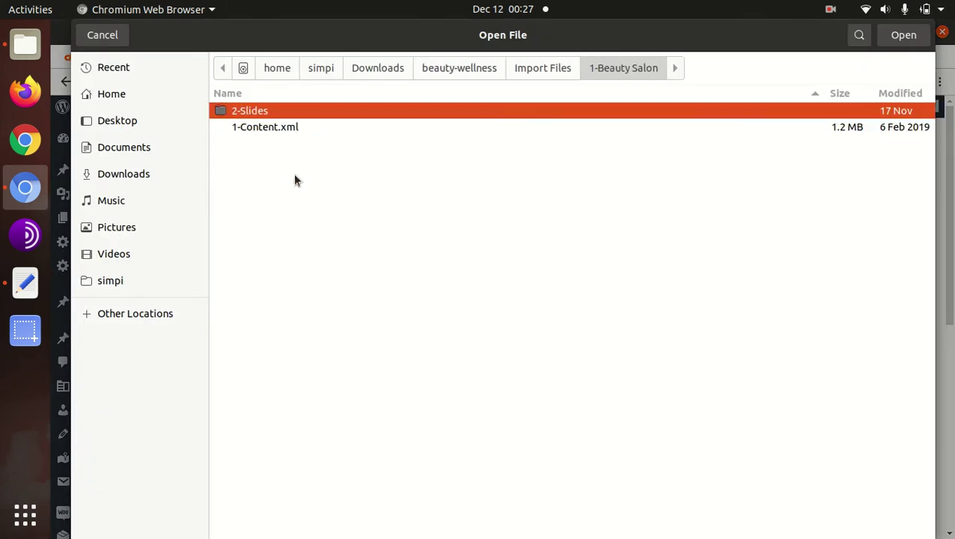
left_click(296, 127)
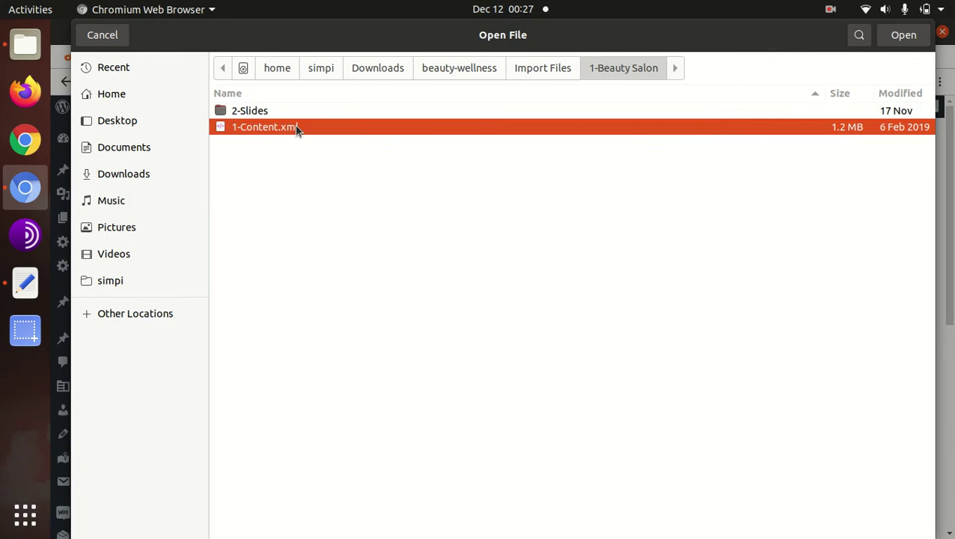
left_click(901, 36)
left_click(246, 363)
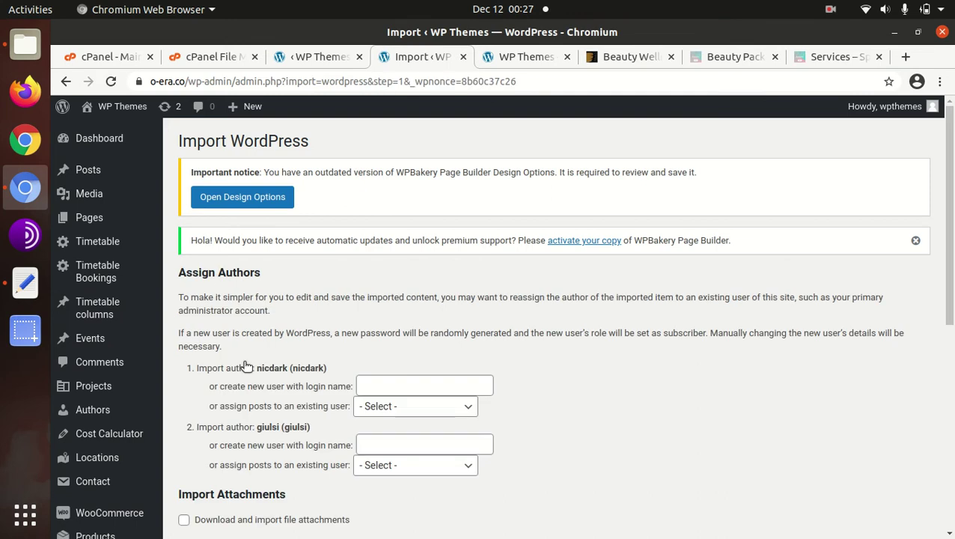
- Reassign both authors to the site user, include attachments, and run the import
scroll(479, 352, "down", 2)
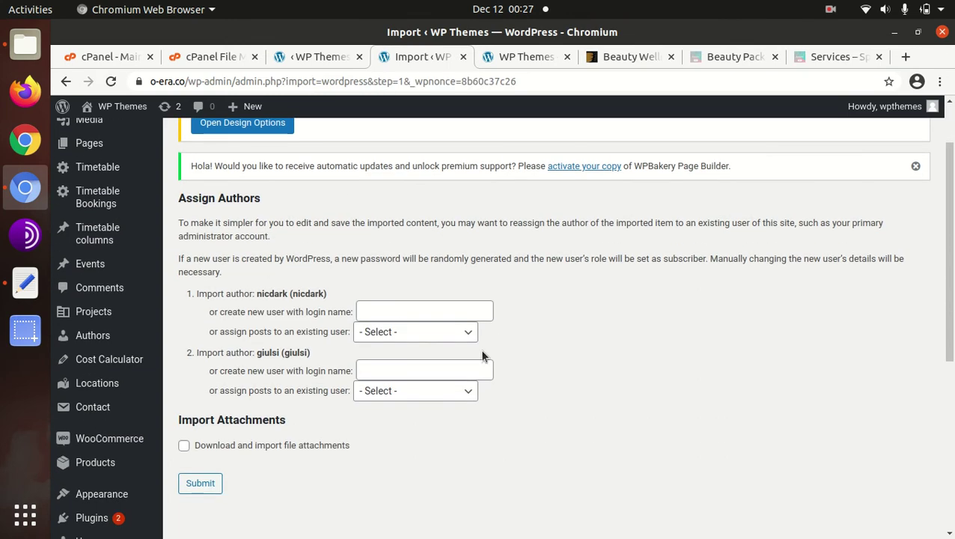
left_click(416, 332)
left_click(395, 363)
left_click(458, 390)
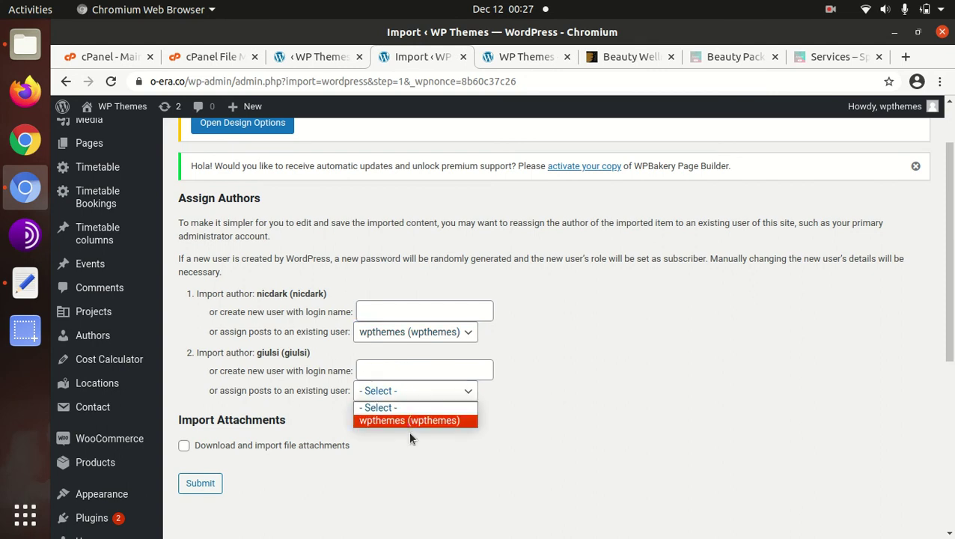
left_click(407, 422)
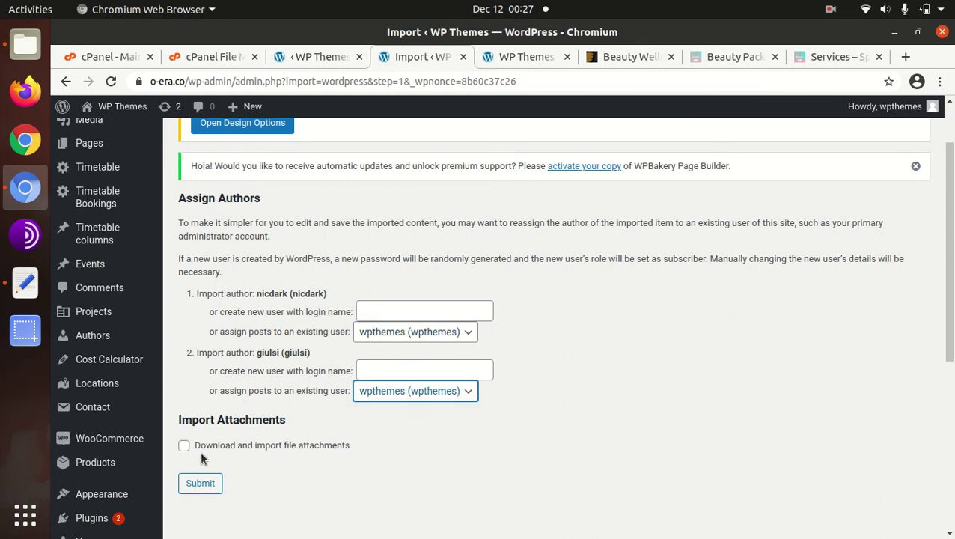
left_click(184, 447)
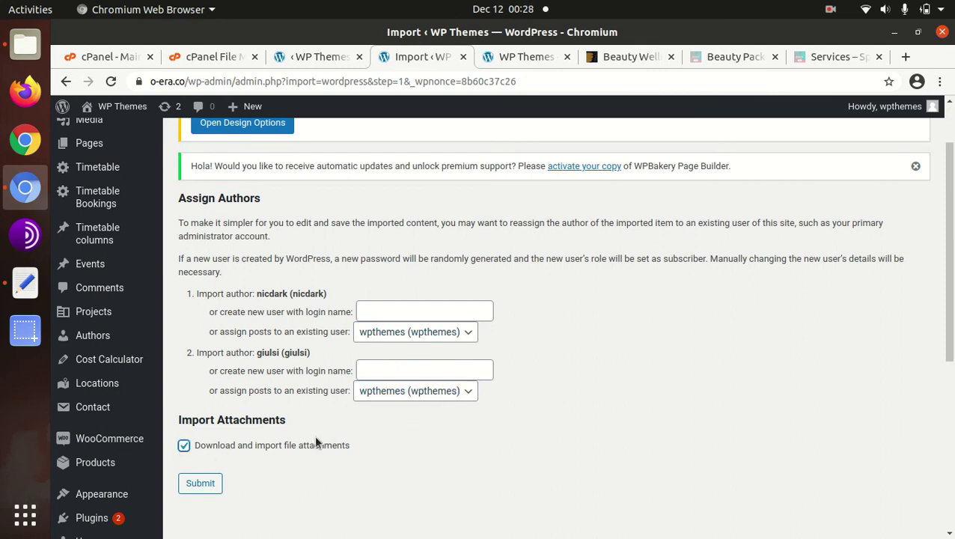
scroll(314, 438, "down", 3)
left_click(212, 379)
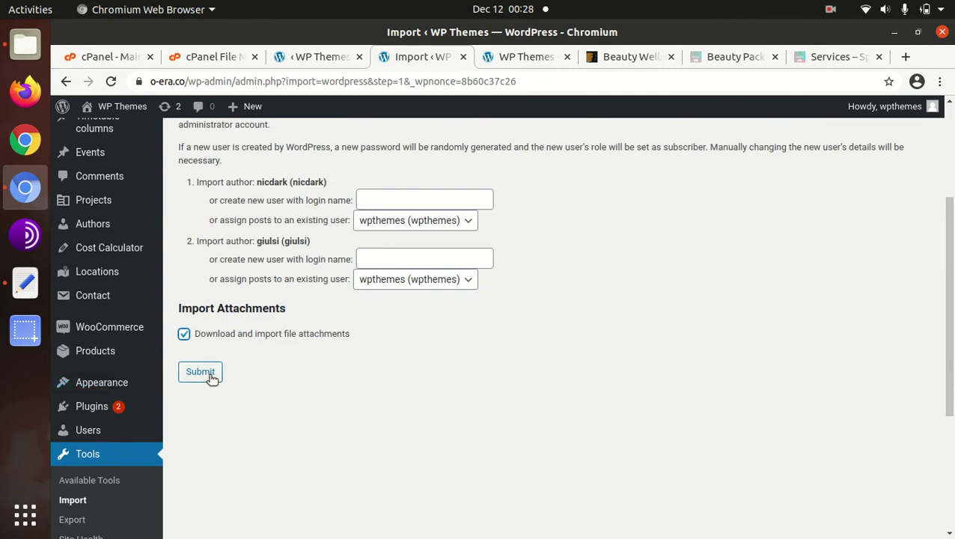
left_click(212, 379)
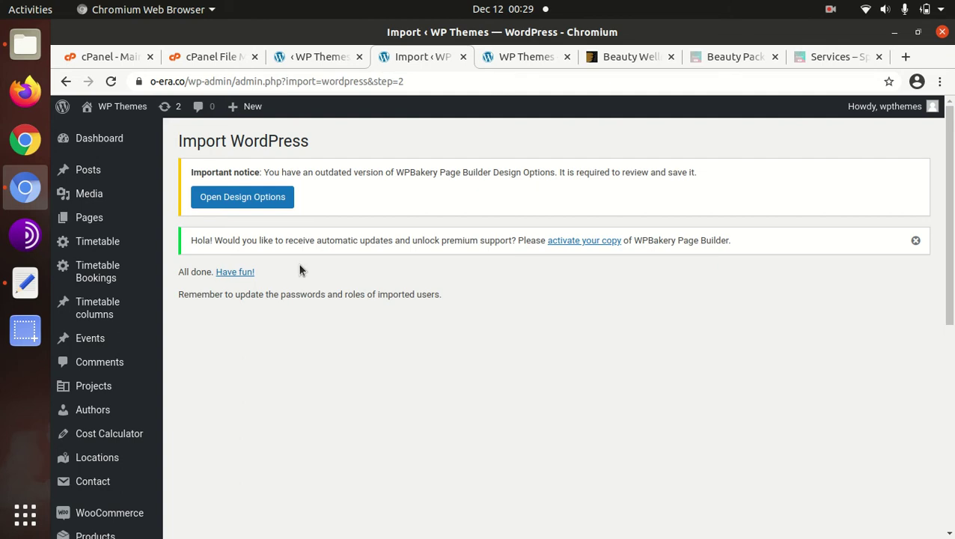
left_click(522, 56)
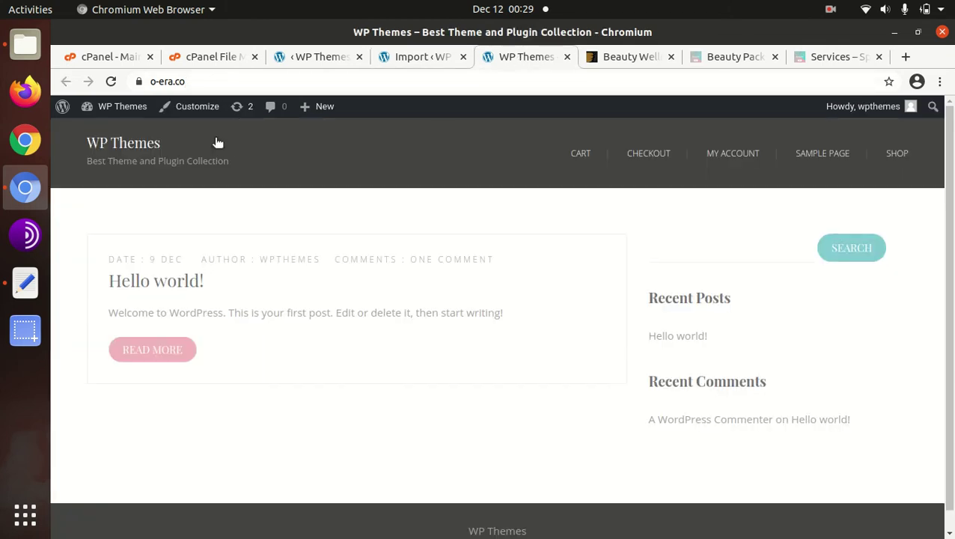
left_click(111, 81)
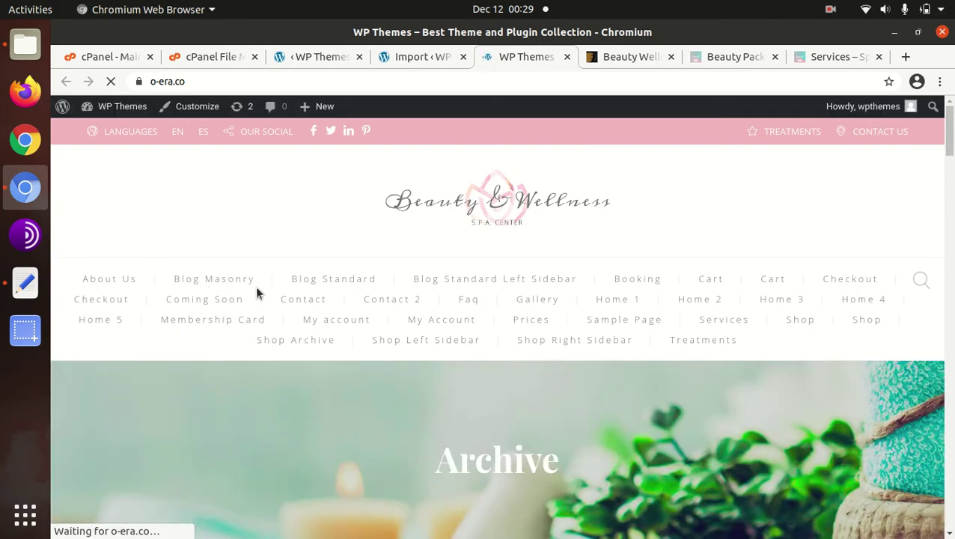
scroll(520, 309, "down", 7)
scroll(520, 309, "down", 2)
scroll(520, 309, "down", 6)
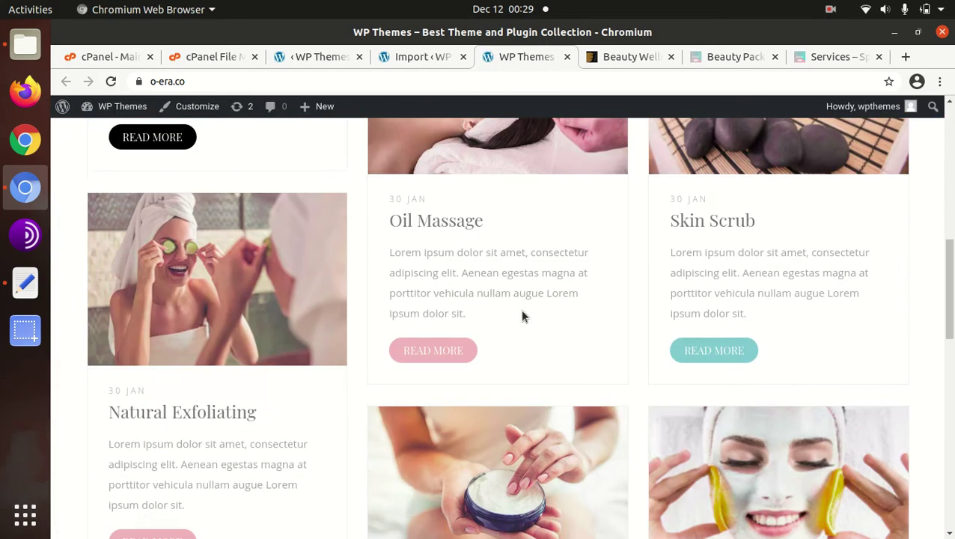
scroll(521, 316, "down", 3)
scroll(521, 315, "down", 3)
scroll(506, 373, "down", 3)
scroll(508, 372, "down", 2)
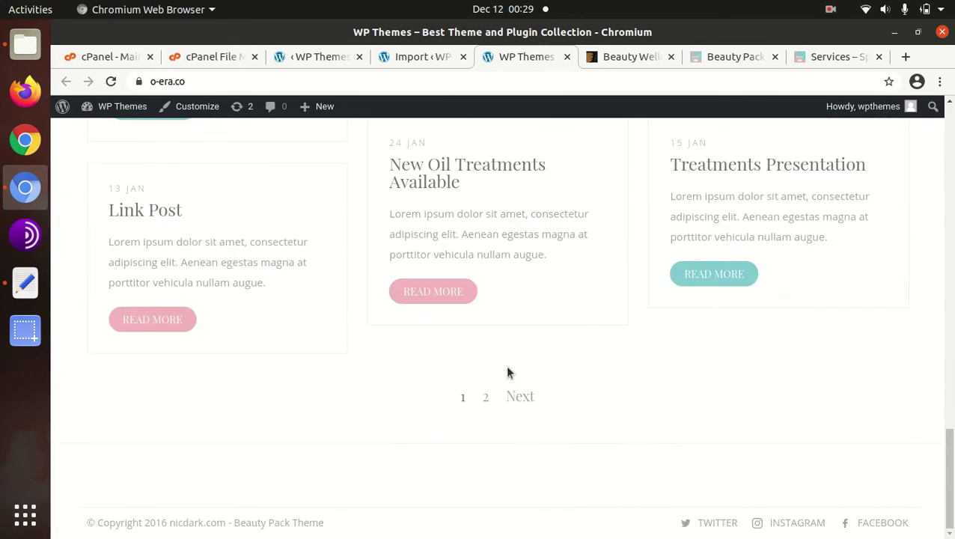
scroll(507, 372, "up", 4)
scroll(508, 372, "up", 4)
scroll(507, 372, "up", 4)
scroll(508, 371, "up", 4)
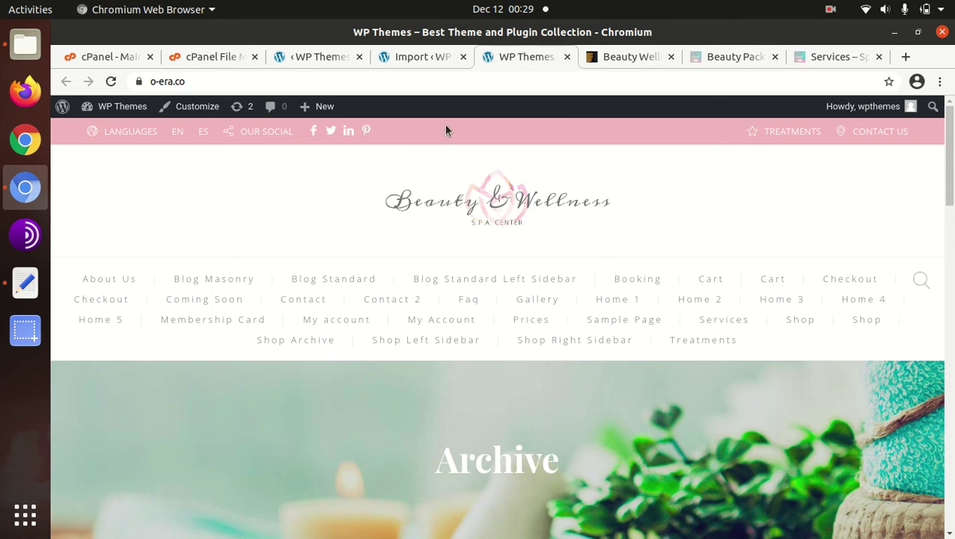
left_click(421, 59)
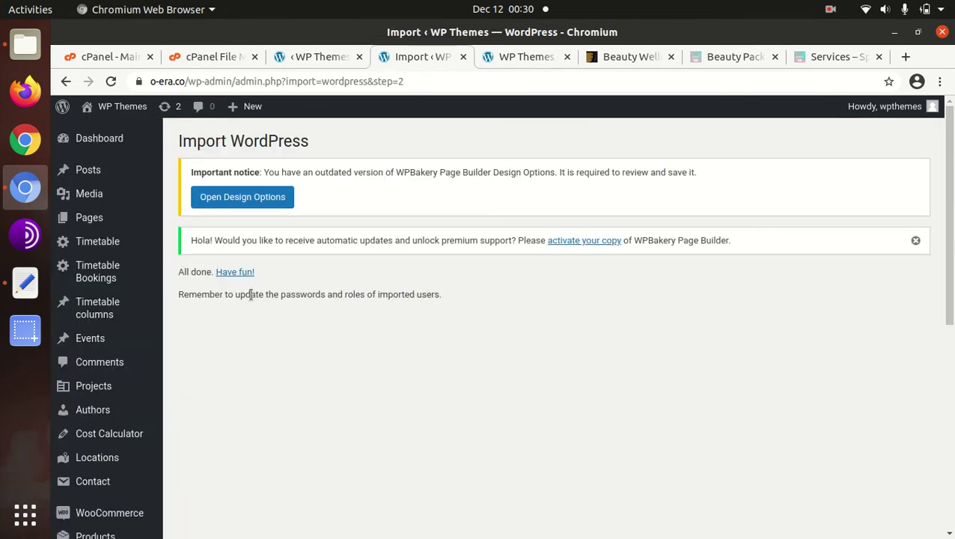
scroll(261, 305, "down", 5)
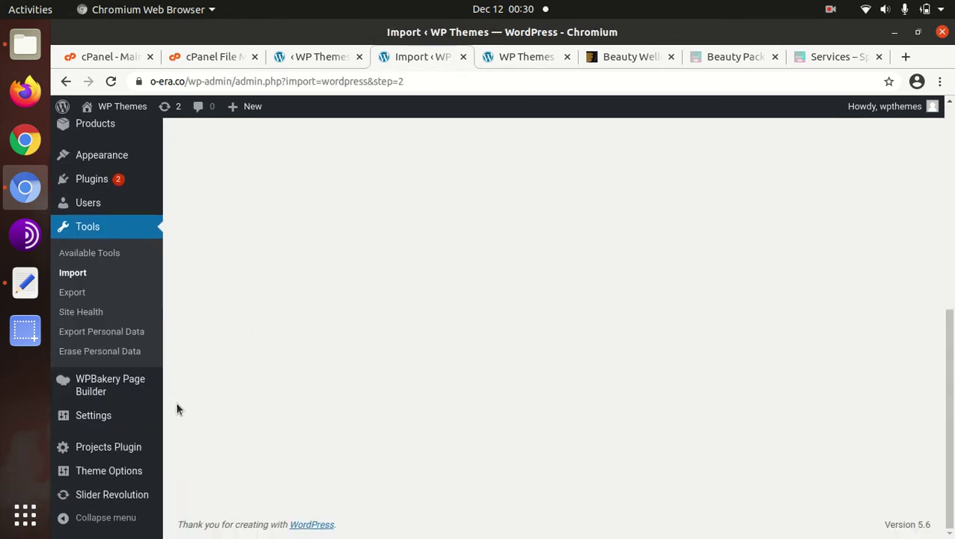
- Open Slider Revolution's module manager and start a slider import from file
left_click(118, 496)
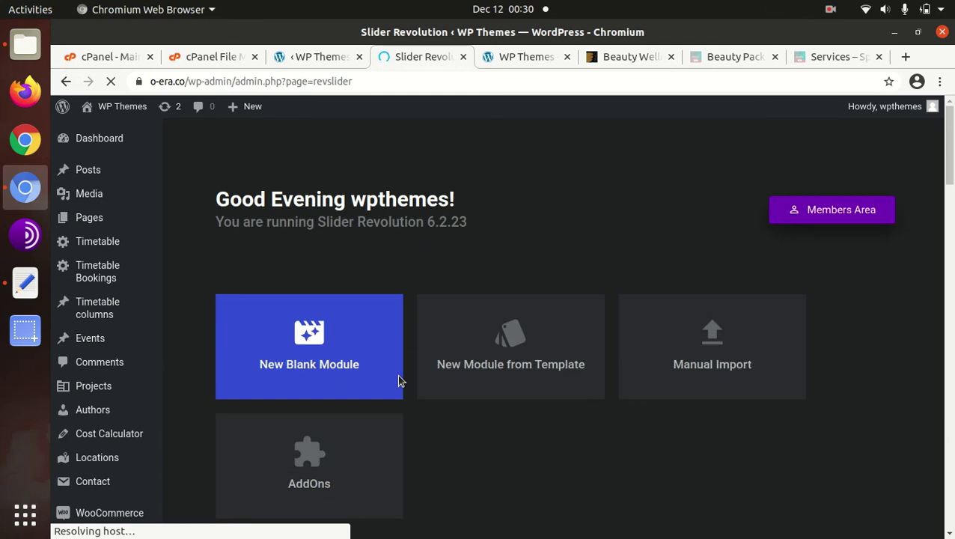
scroll(691, 378, "down", 5)
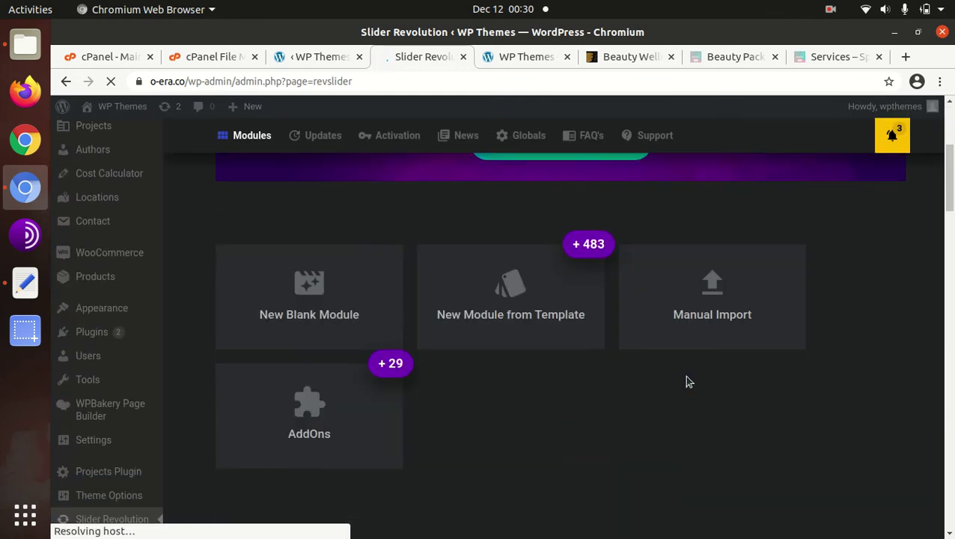
left_click(686, 319)
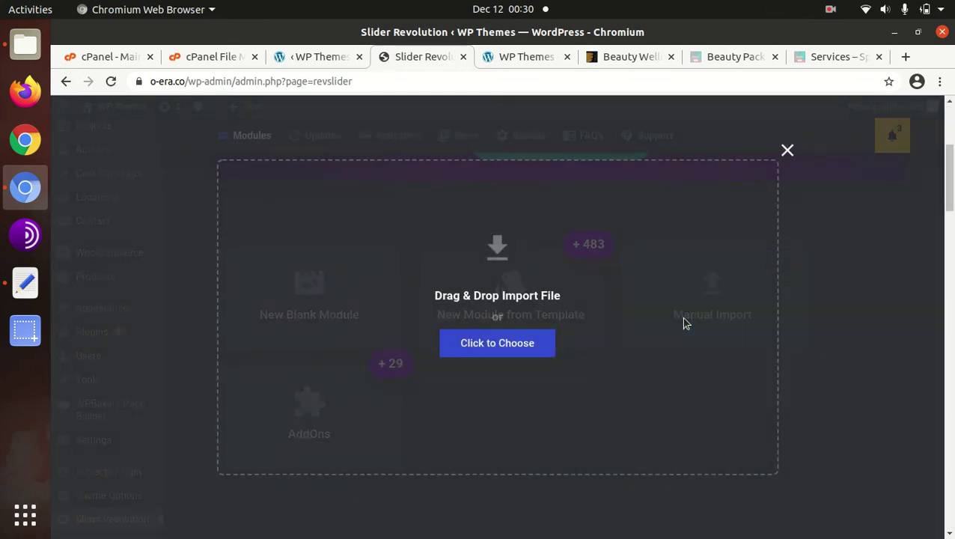
- Import home.zip from the 2-Slides folder and return to the live site tab
left_click(498, 345)
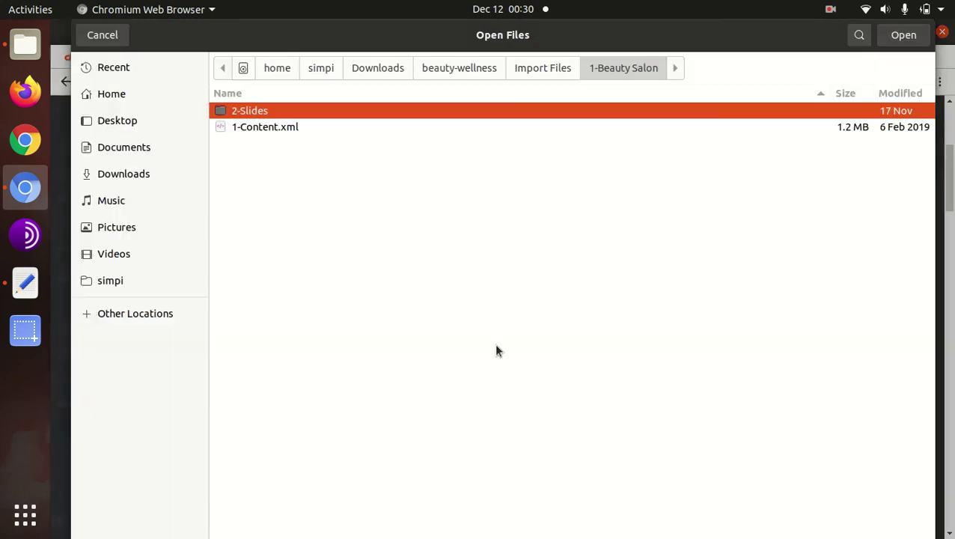
double_click(278, 110)
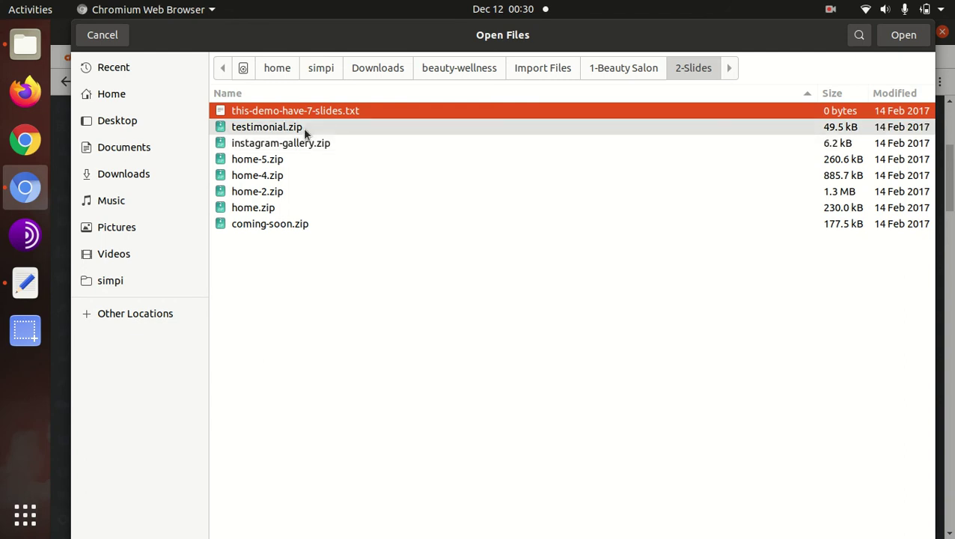
left_click(303, 127)
left_click(286, 208)
left_click(909, 36)
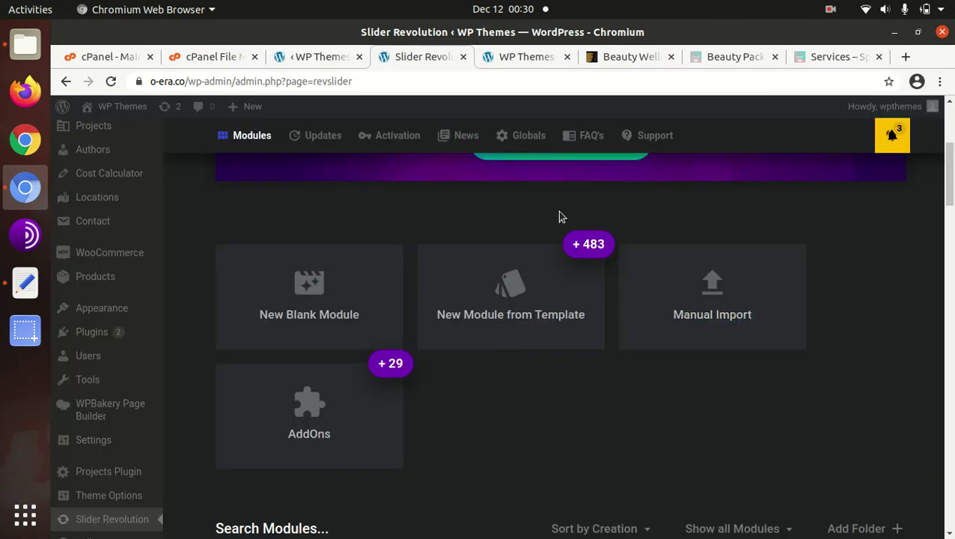
left_click(522, 57)
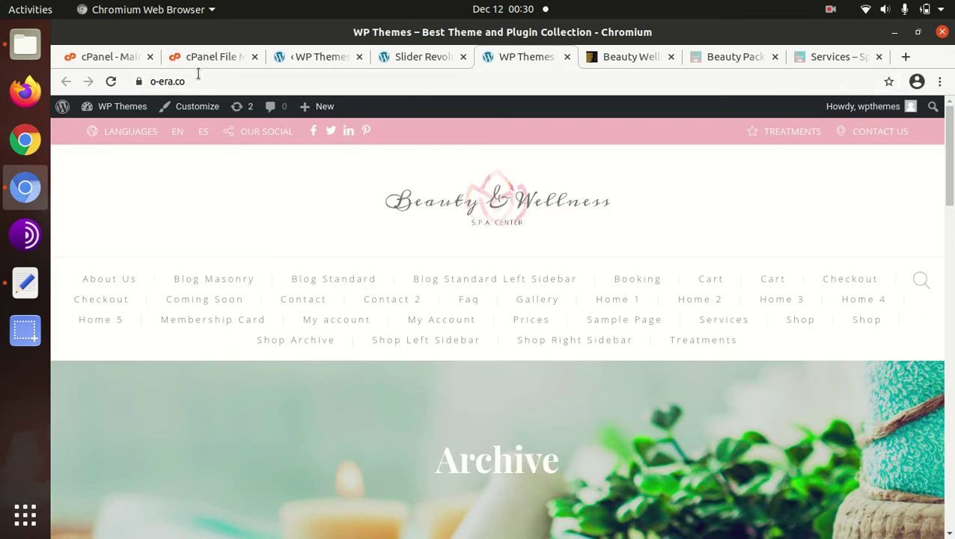
- Reload the live site, then go back to the slider modules page
left_click(111, 81)
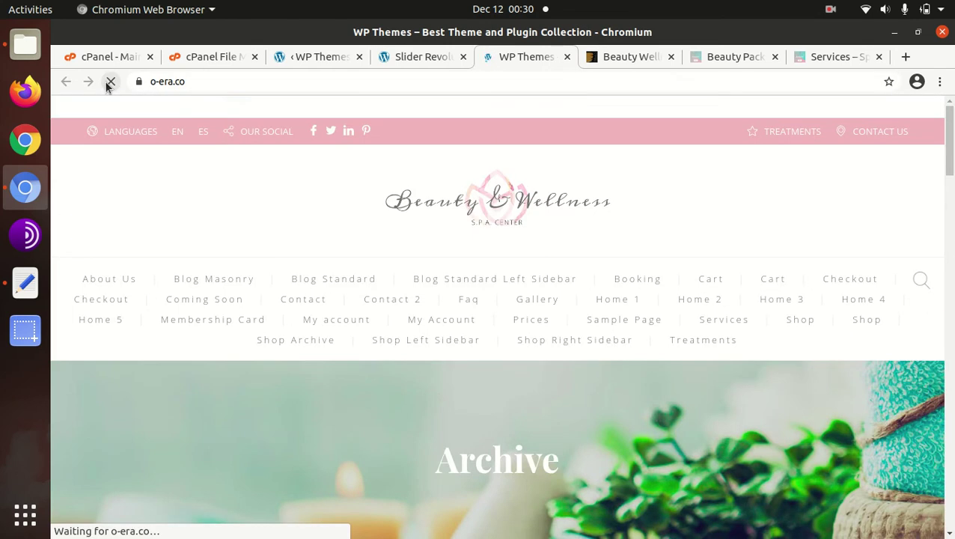
left_click(423, 58)
scroll(544, 365, "down", 4)
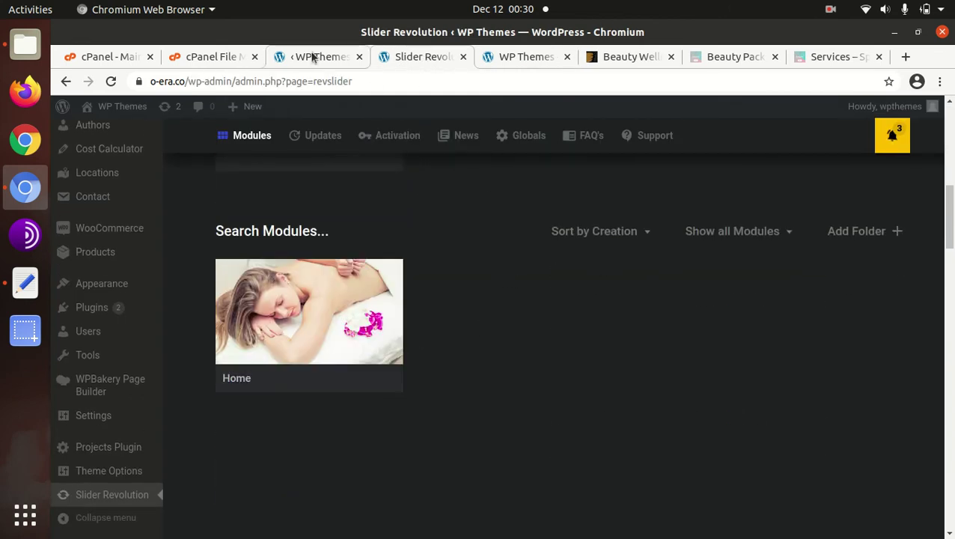
scroll(588, 279, "up", 2)
scroll(691, 260, "up", 1)
- Manually import home-2, home-4, home-5, instagram-gallery, testimonial and coming-soon zips together
left_click(716, 228)
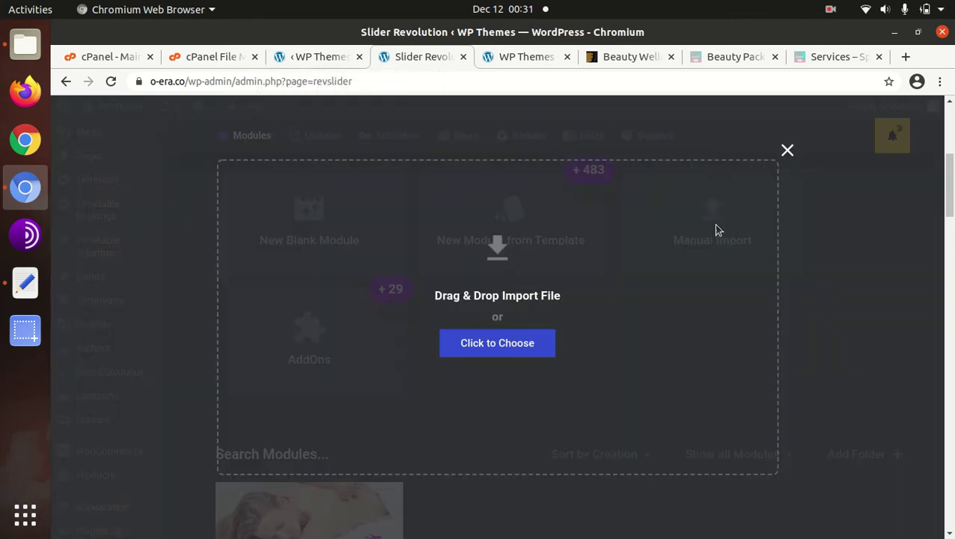
left_click(552, 345)
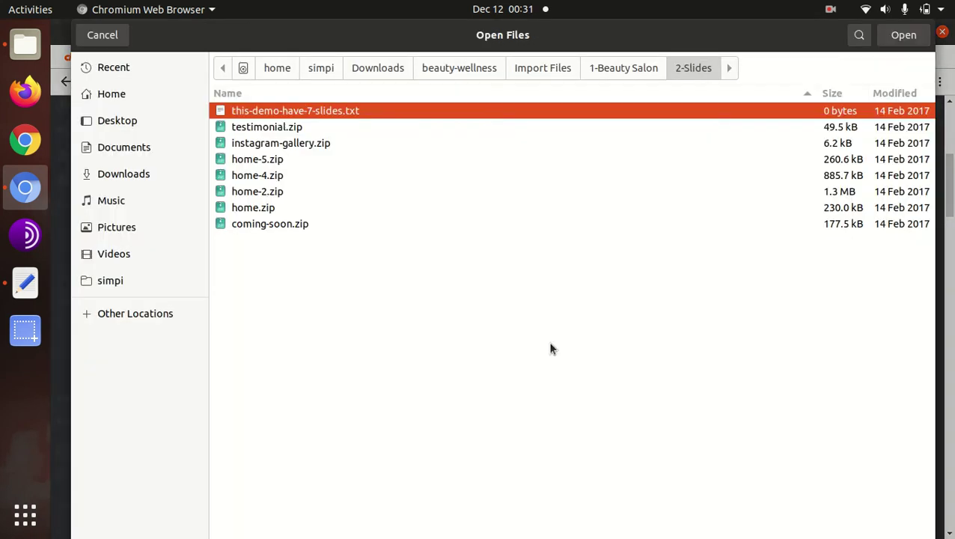
left_click(266, 192)
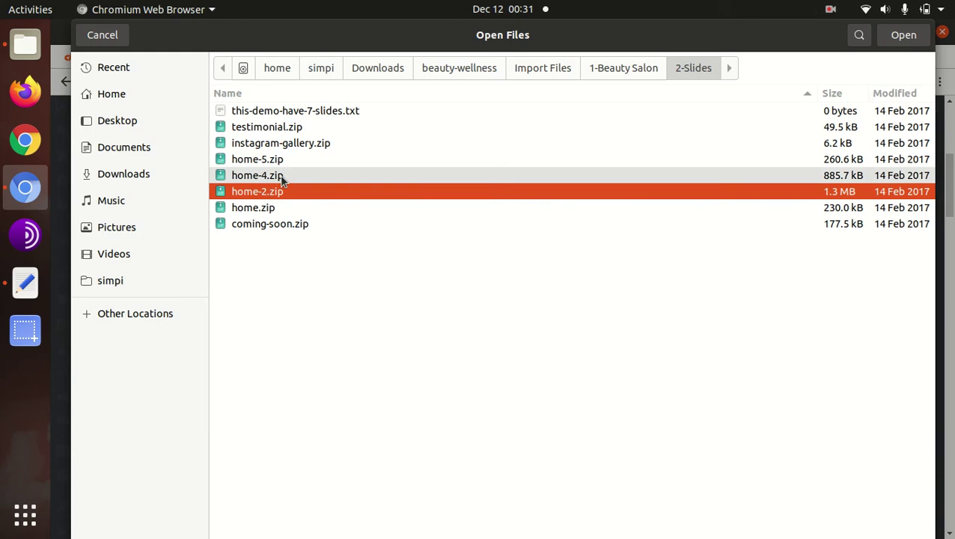
left_click(279, 175, "ctrl")
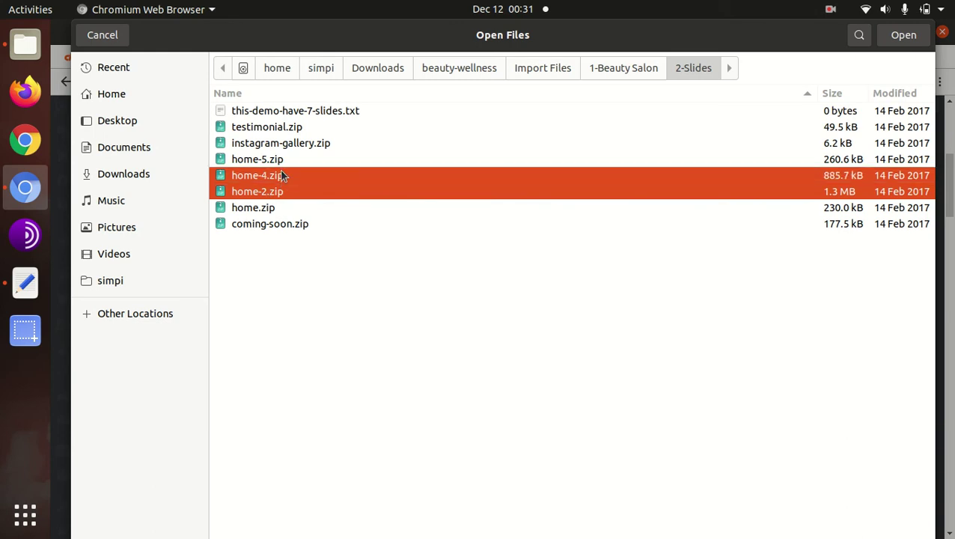
left_click(280, 159, "ctrl")
left_click(289, 143, "ctrl")
left_click(293, 128, "ctrl")
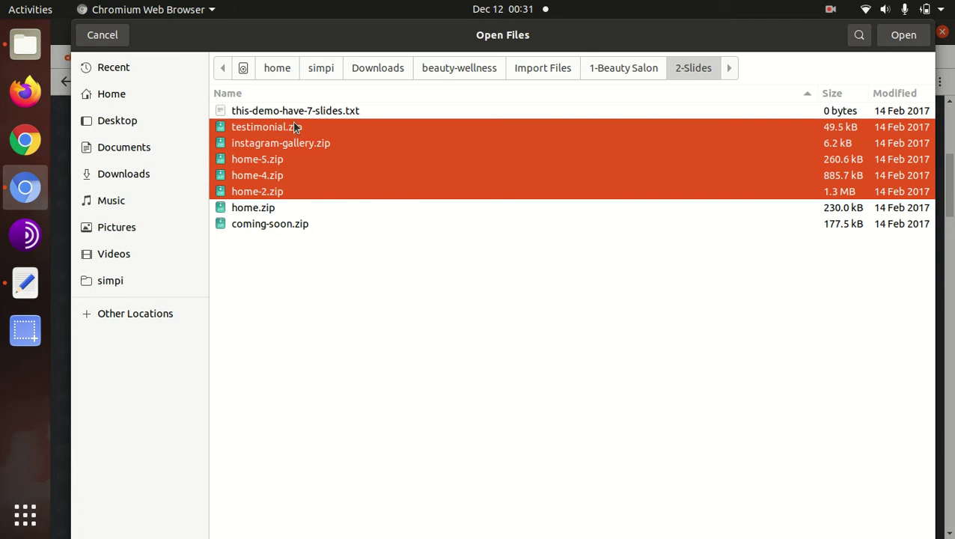
left_click(285, 225, "ctrl")
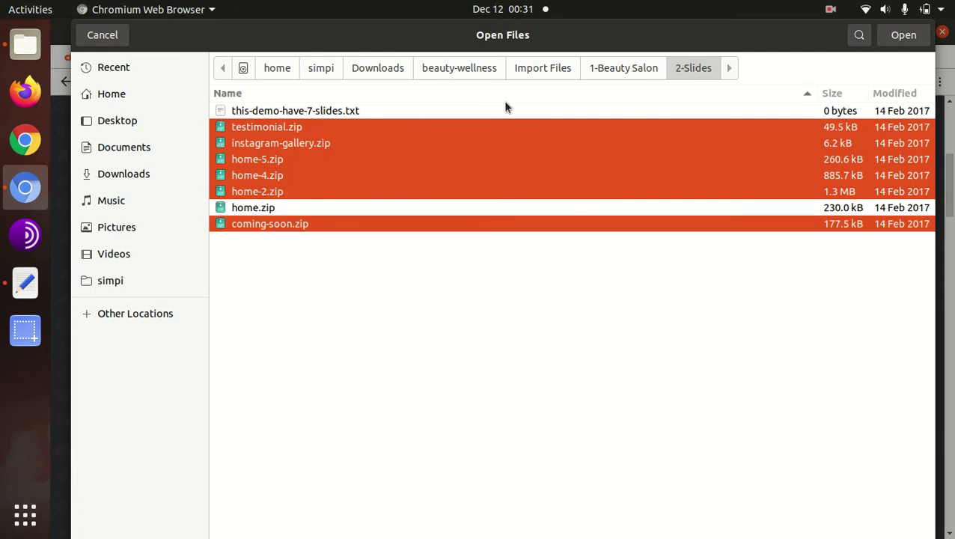
left_click(903, 36)
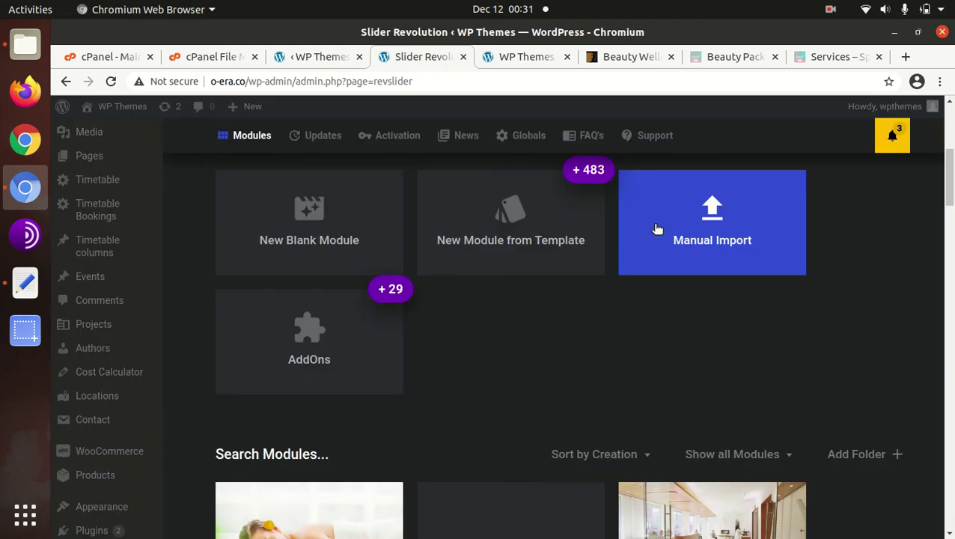
- Review the seven imported sliders, then switch to the live site
scroll(704, 394, "down", 5)
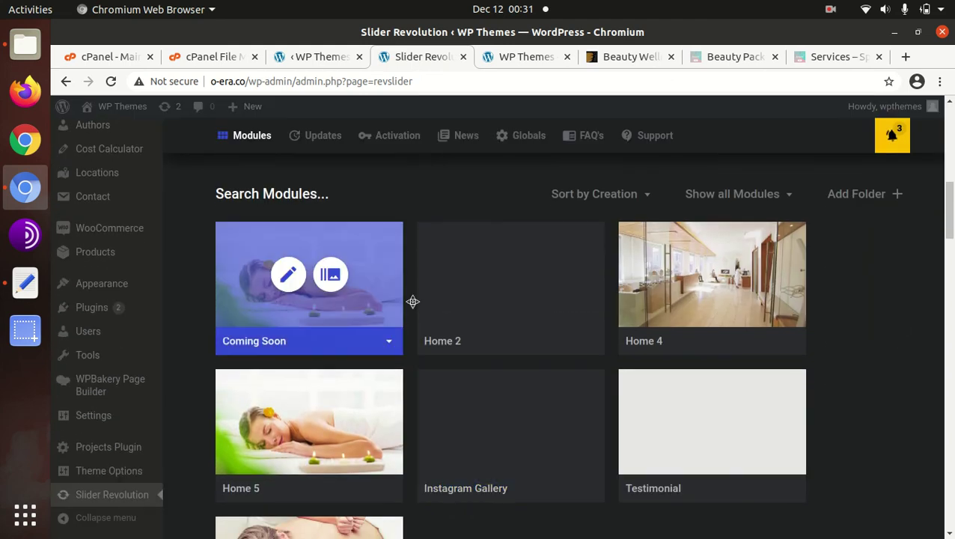
scroll(483, 354, "down", 1)
scroll(483, 354, "down", 2)
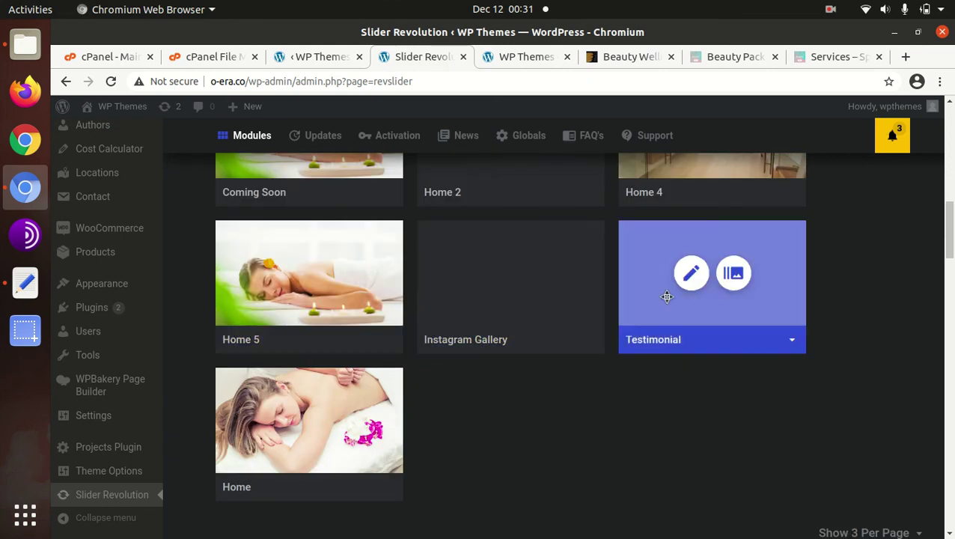
scroll(667, 296, "up", 3)
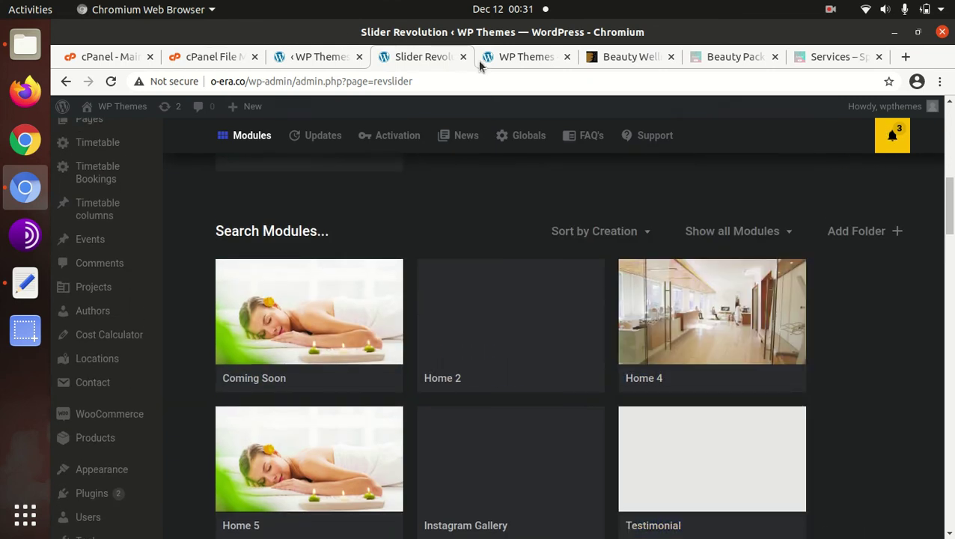
left_click(539, 53)
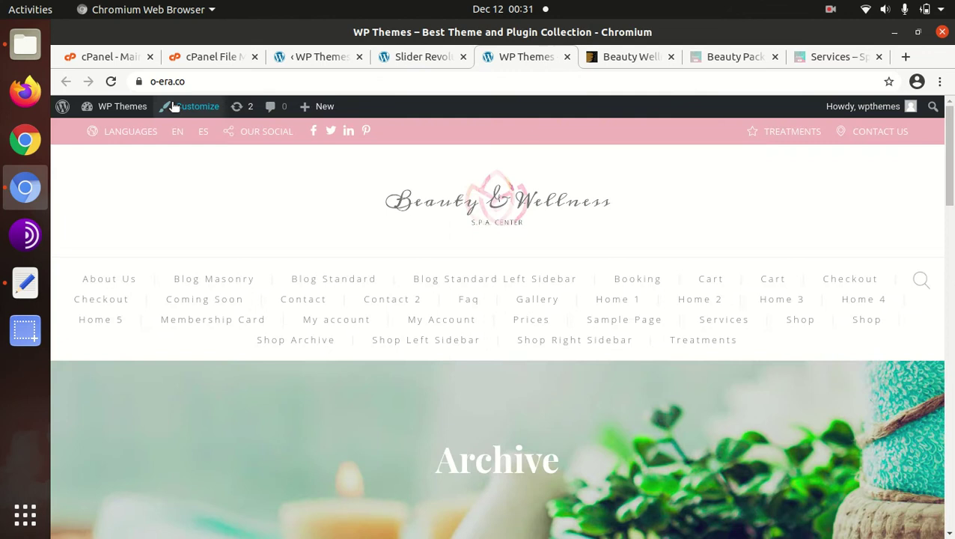
- Reload the live site and check its front page
left_click(111, 81)
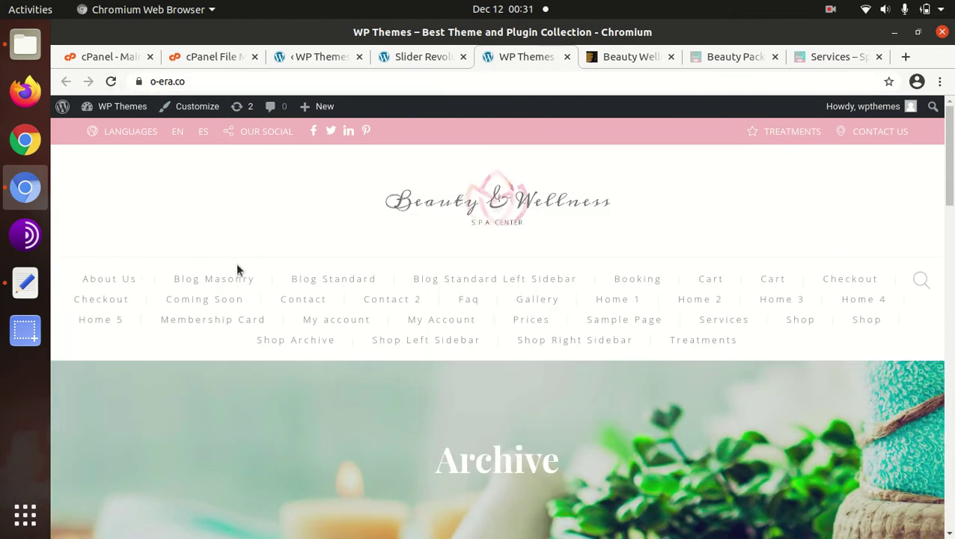
scroll(411, 271, "down", 3)
scroll(412, 271, "down", 2)
scroll(260, 187, "up", 3)
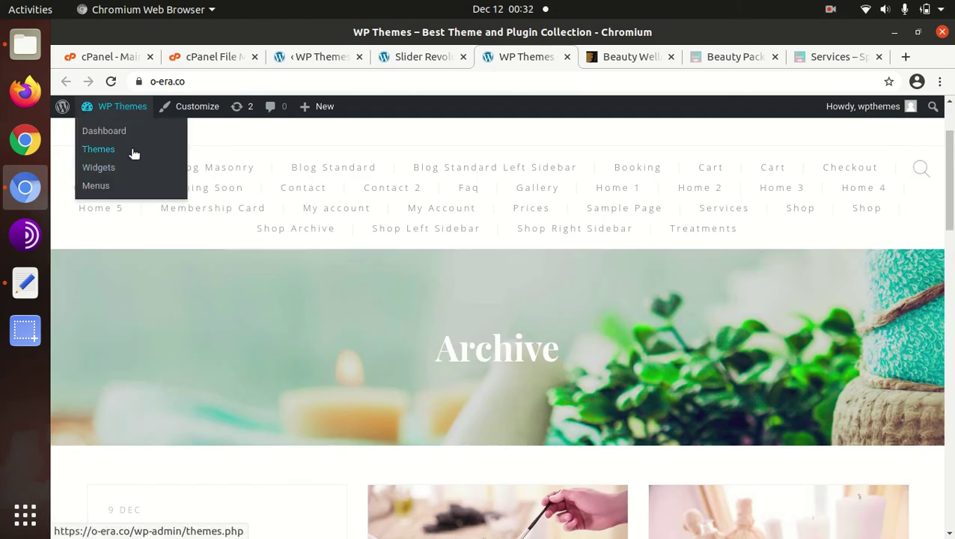
- Open Home 1 and scroll through its Beauty Centre Spa Wellness slider and sections
left_click(613, 190)
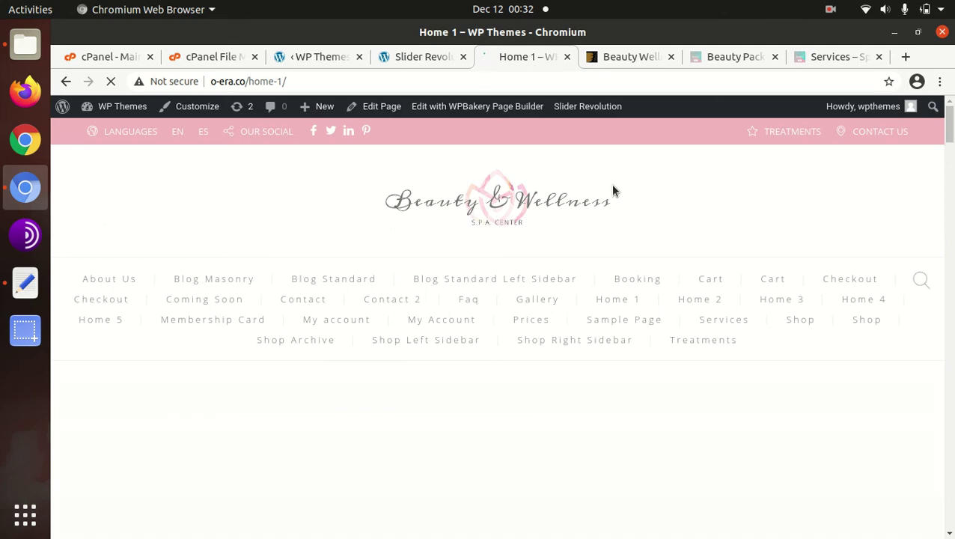
scroll(562, 243, "down", 3)
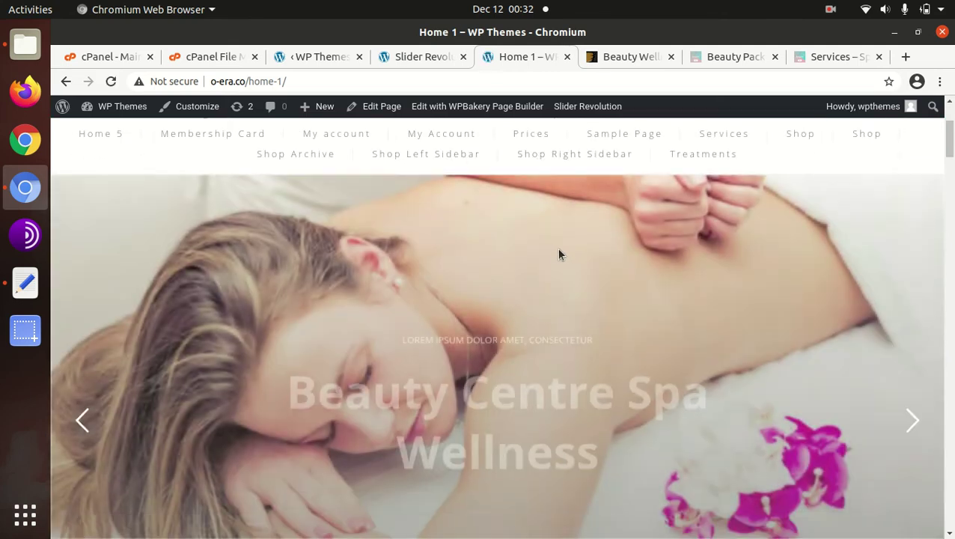
scroll(556, 255, "down", 3)
scroll(556, 256, "down", 2)
scroll(556, 255, "down", 3)
scroll(556, 255, "down", 3)
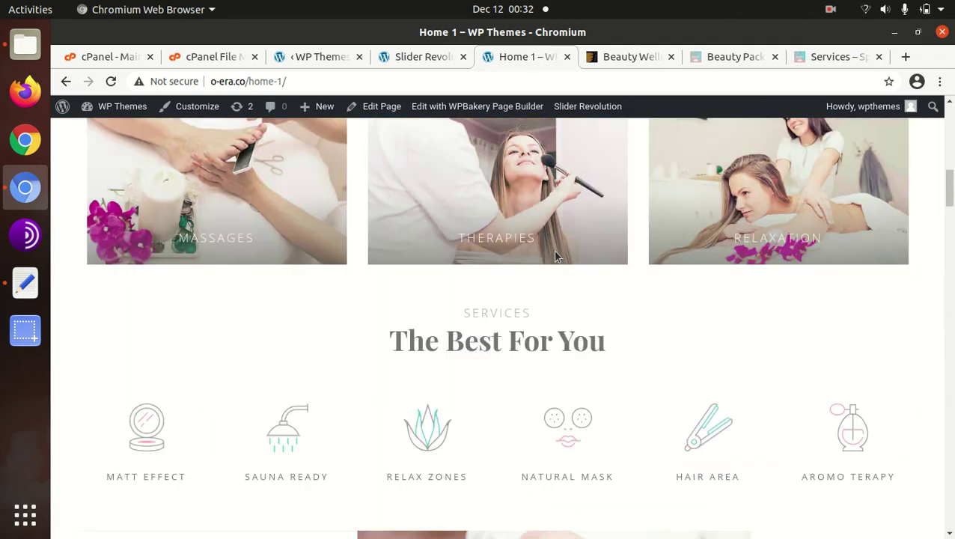
scroll(554, 256, "down", 3)
scroll(554, 256, "down", 3)
scroll(554, 256, "down", 2)
scroll(554, 256, "down", 3)
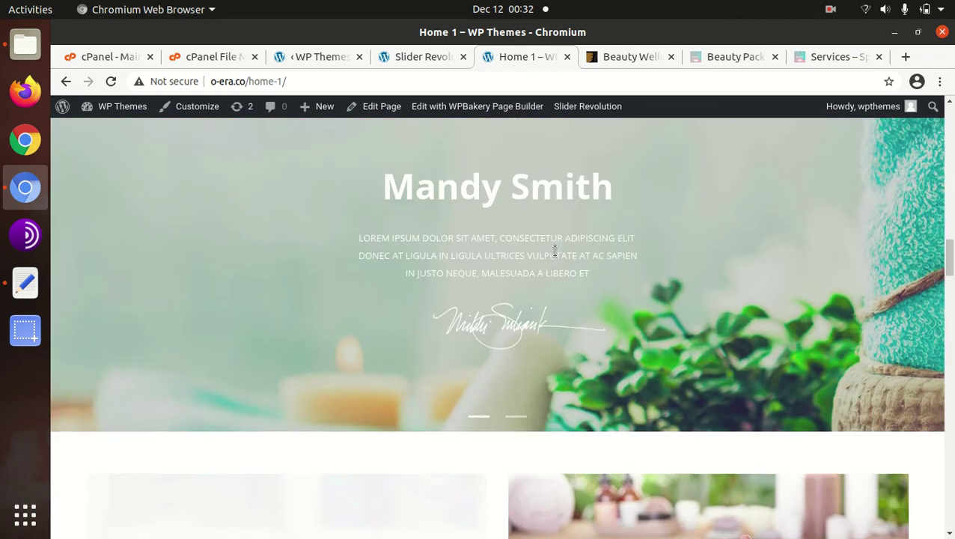
scroll(554, 251, "up", 1)
scroll(554, 251, "up", 3)
scroll(555, 250, "up", 3)
scroll(555, 250, "up", 3)
scroll(555, 255, "up", 3)
scroll(554, 255, "up", 2)
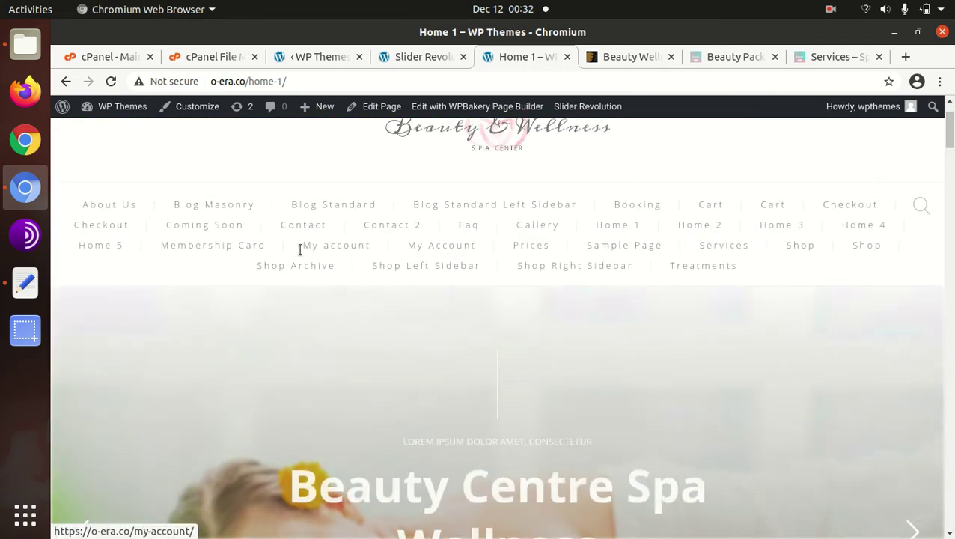
scroll(329, 229, "up", 1)
scroll(330, 229, "up", 2)
- Compare with the original demo's Services page, then return to Home 1
left_click(820, 57)
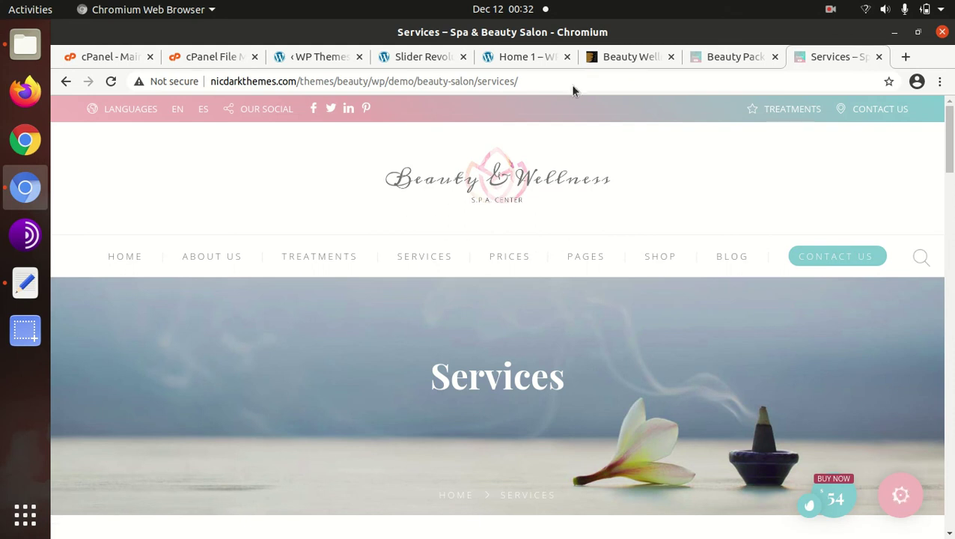
left_click(516, 58)
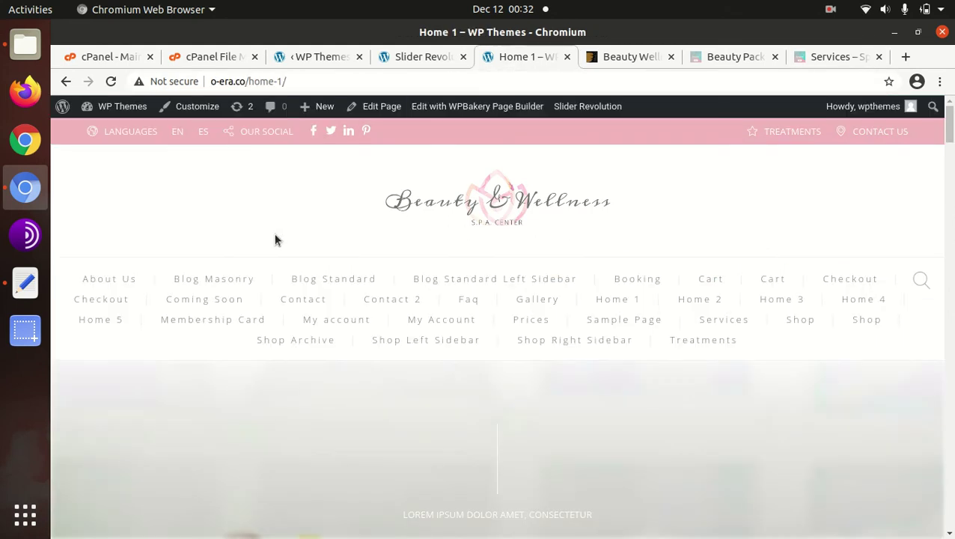
scroll(305, 309, "down", 3)
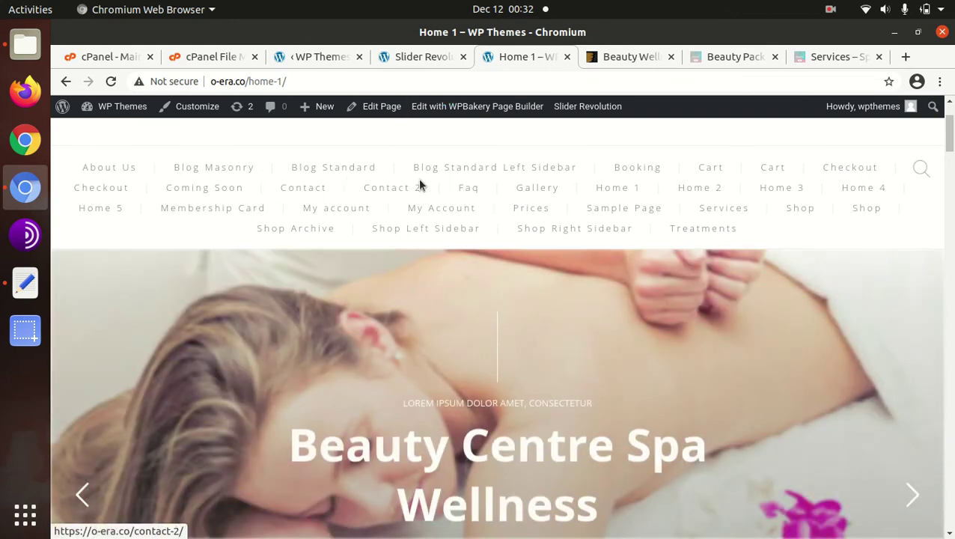
- Go back to the Slider Revolution modules page and look over it
left_click(404, 60)
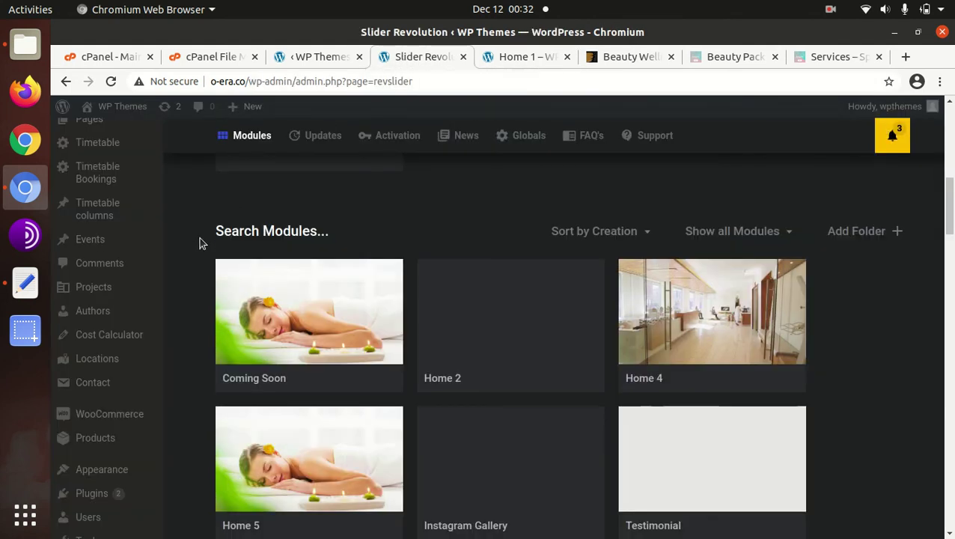
scroll(231, 242, "up", 3)
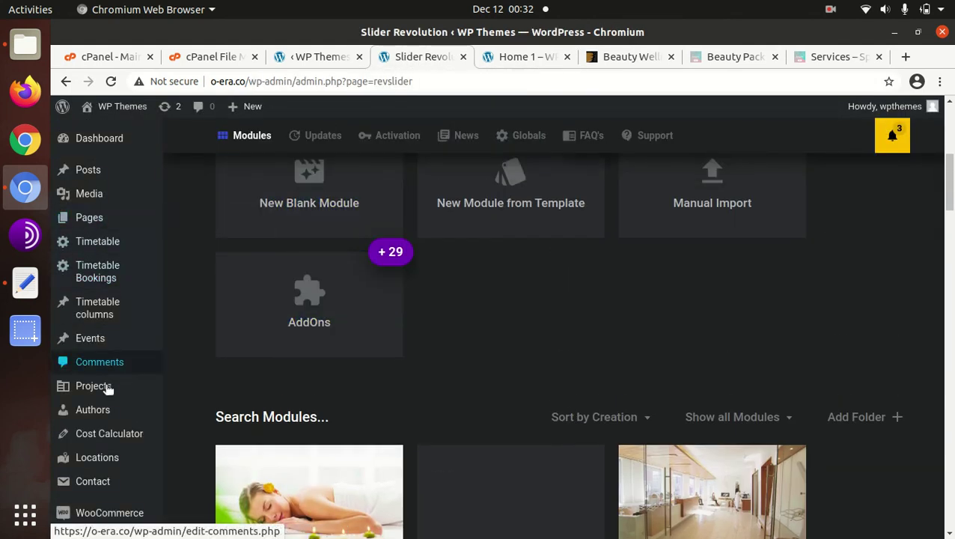
scroll(116, 376, "down", 1)
scroll(116, 376, "down", 4)
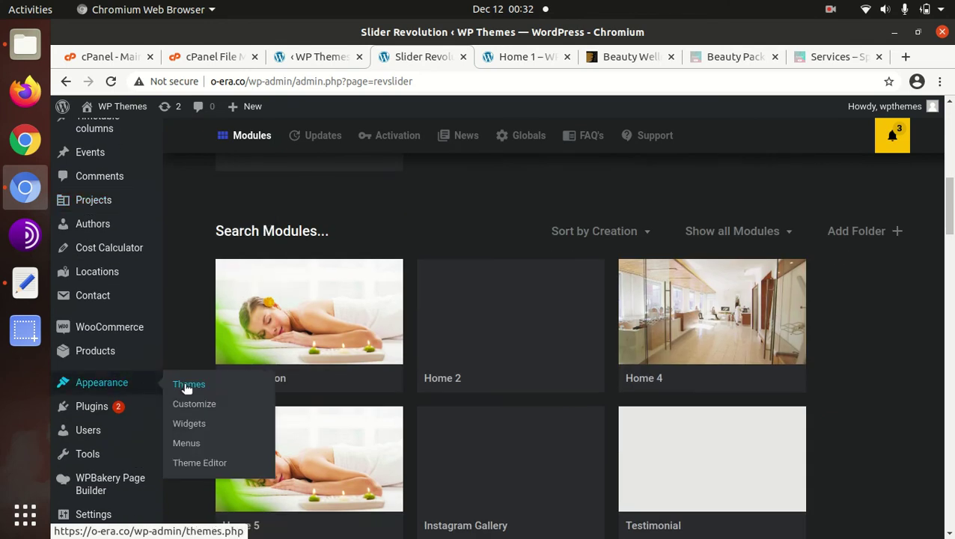
- Open Appearance > Menus and scroll through the menu editor
left_click(190, 448)
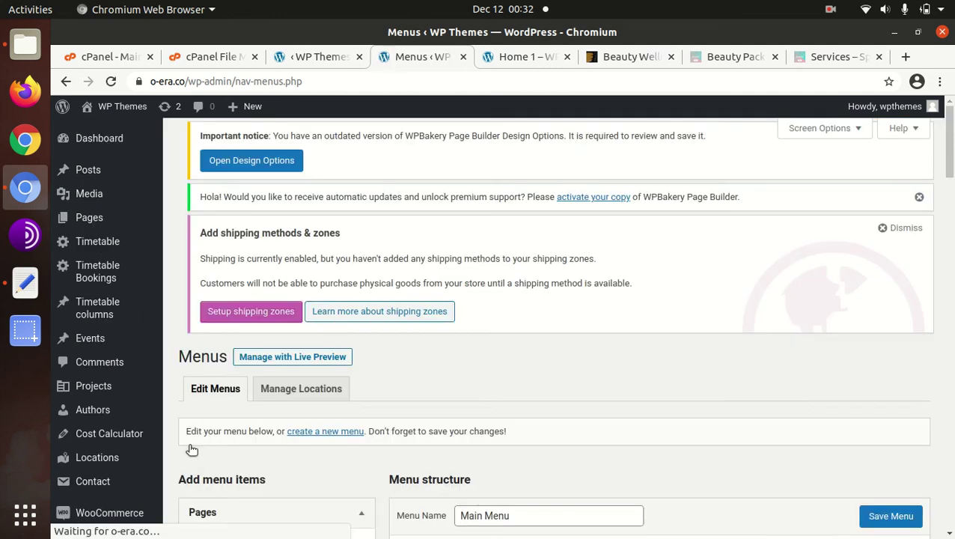
scroll(606, 341, "down", 4)
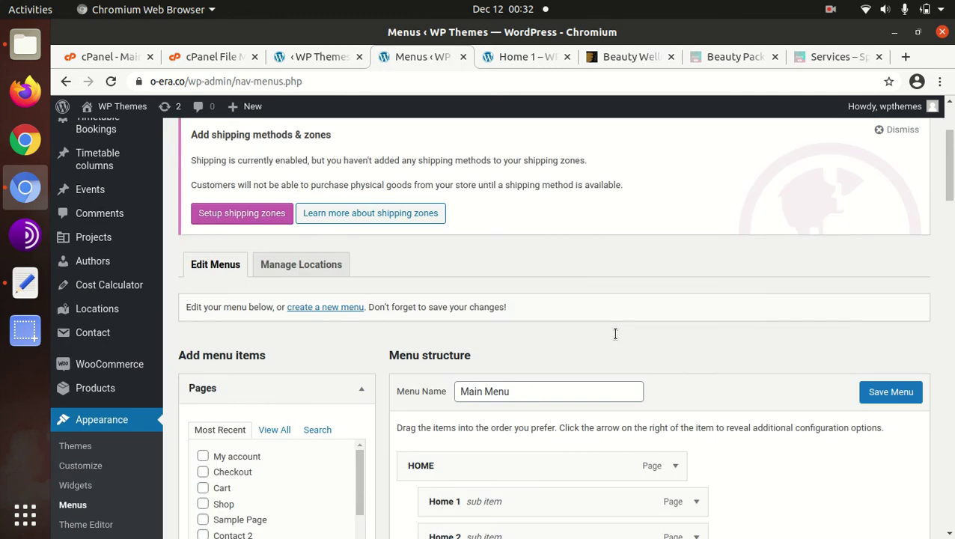
scroll(616, 339, "down", 4)
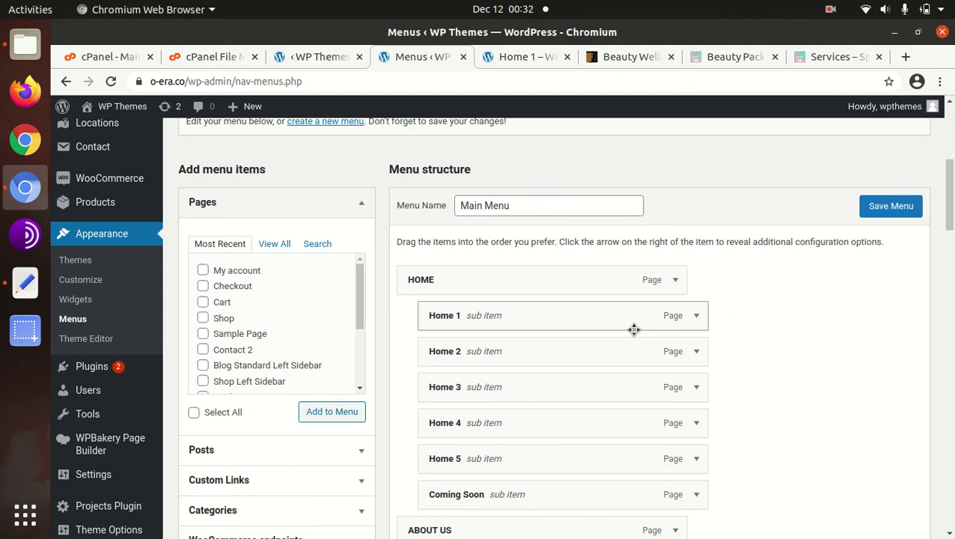
scroll(614, 335, "down", 2)
scroll(630, 330, "down", 3)
scroll(632, 330, "down", 4)
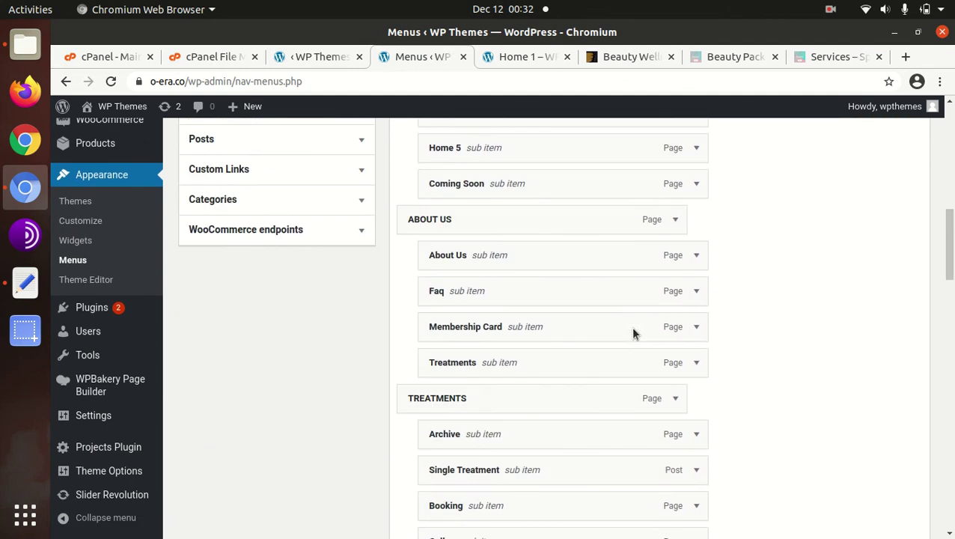
scroll(632, 330, "down", 4)
scroll(633, 330, "down", 4)
scroll(632, 330, "down", 4)
scroll(633, 333, "down", 4)
scroll(633, 333, "down", 3)
scroll(632, 333, "down", 4)
scroll(632, 333, "down", 3)
scroll(632, 333, "up", 3)
scroll(632, 333, "up", 4)
scroll(632, 331, "up", 3)
scroll(633, 329, "up", 4)
scroll(633, 329, "up", 3)
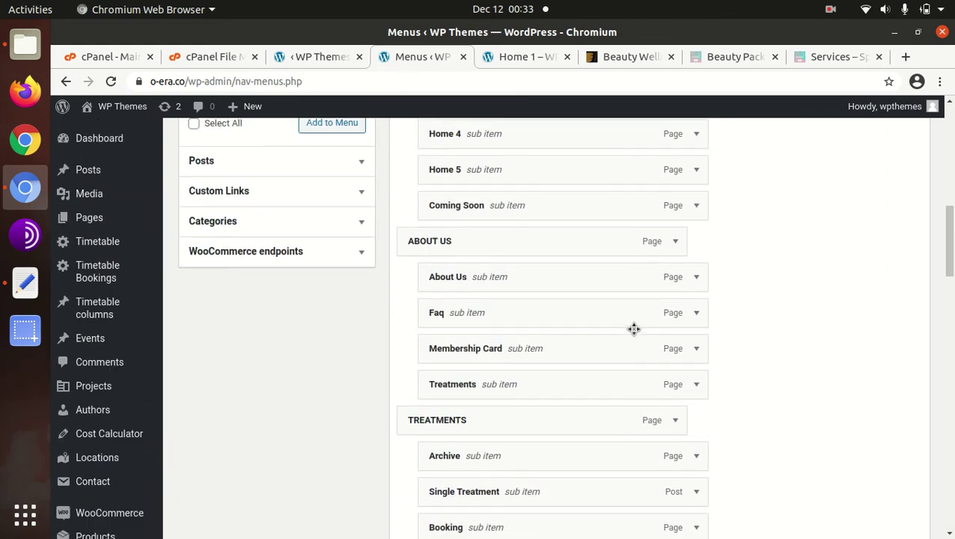
scroll(633, 329, "up", 5)
scroll(524, 300, "up", 3)
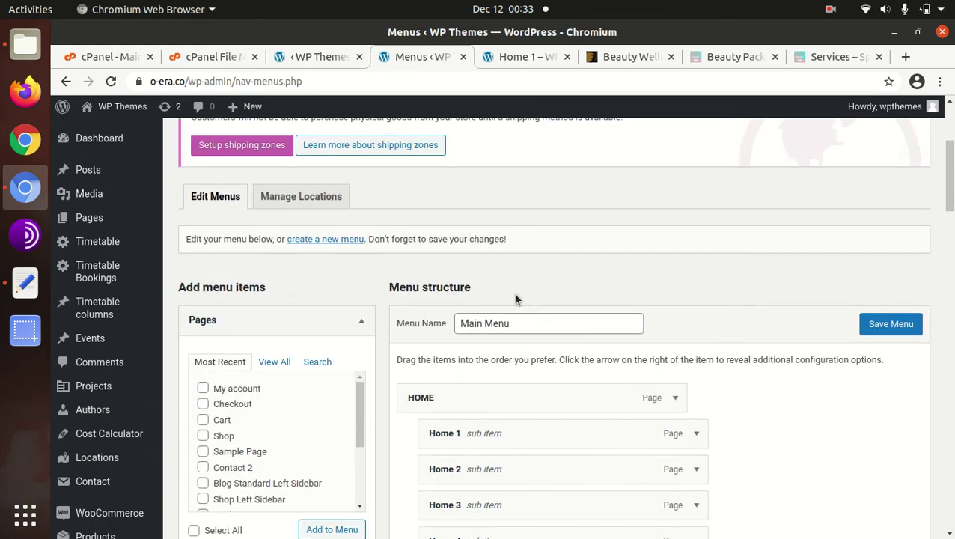
- Under Manage Locations, set Main Menu for the theme location, save, and view Home 1
left_click(306, 199)
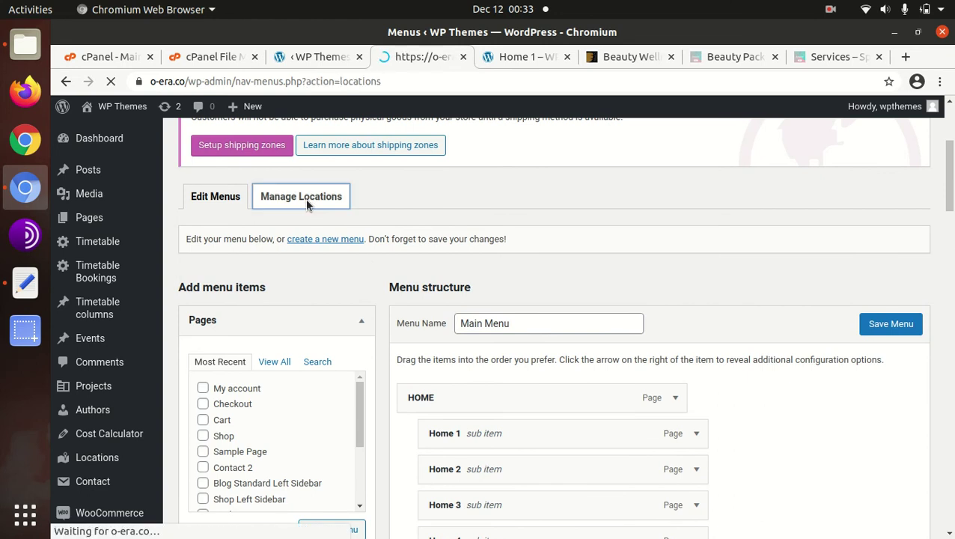
scroll(281, 363, "down", 2)
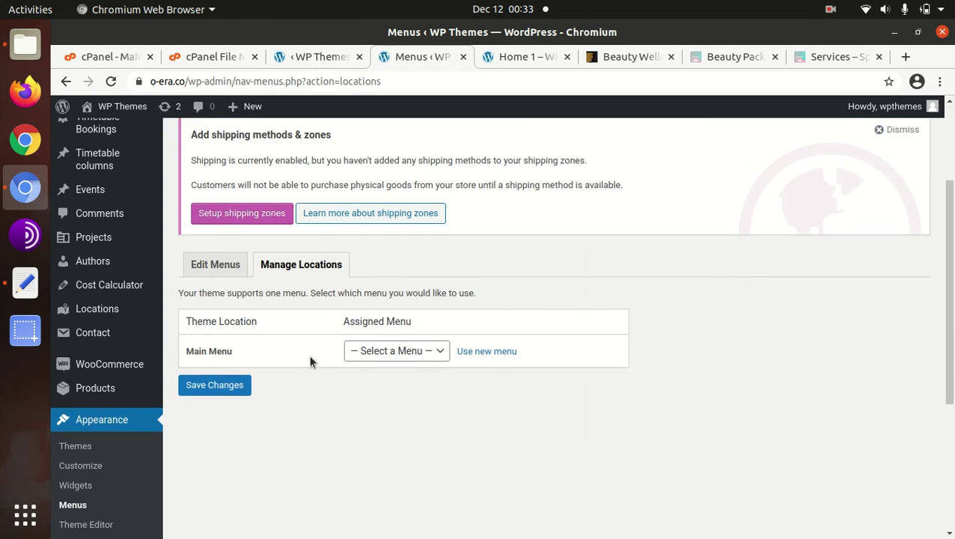
left_click(413, 351)
left_click(399, 378)
left_click(217, 387)
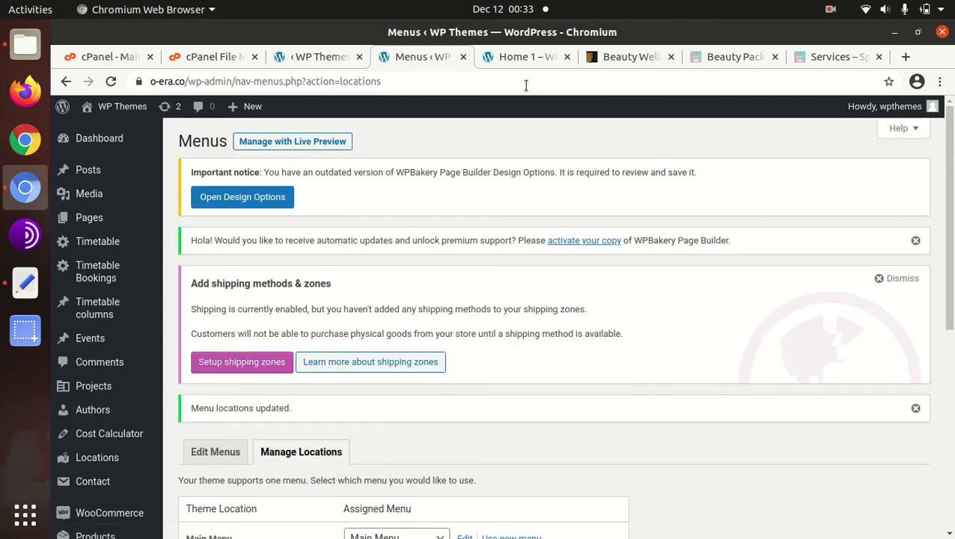
left_click(526, 58)
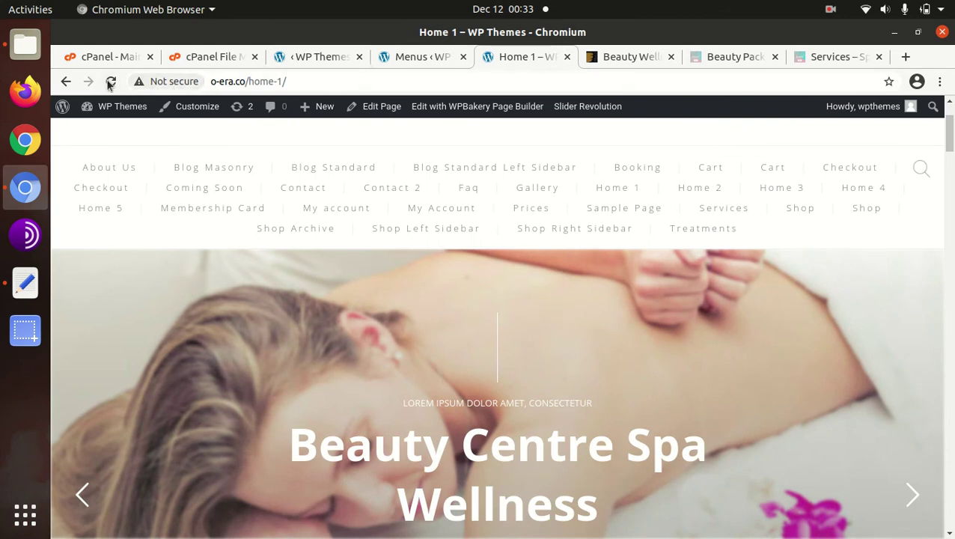
- Reload the Home 1 page and check that the new main navigation appears
left_click(110, 82)
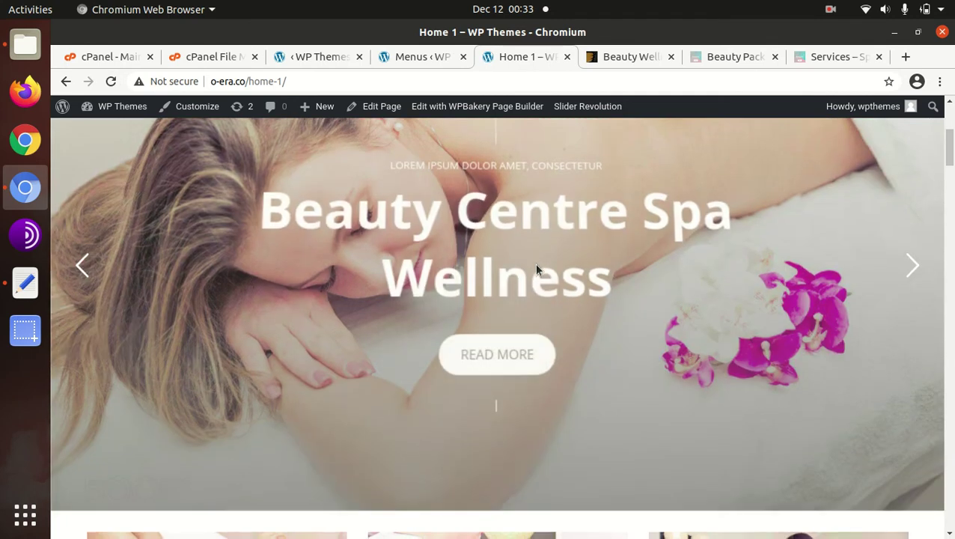
scroll(536, 270, "up", 3)
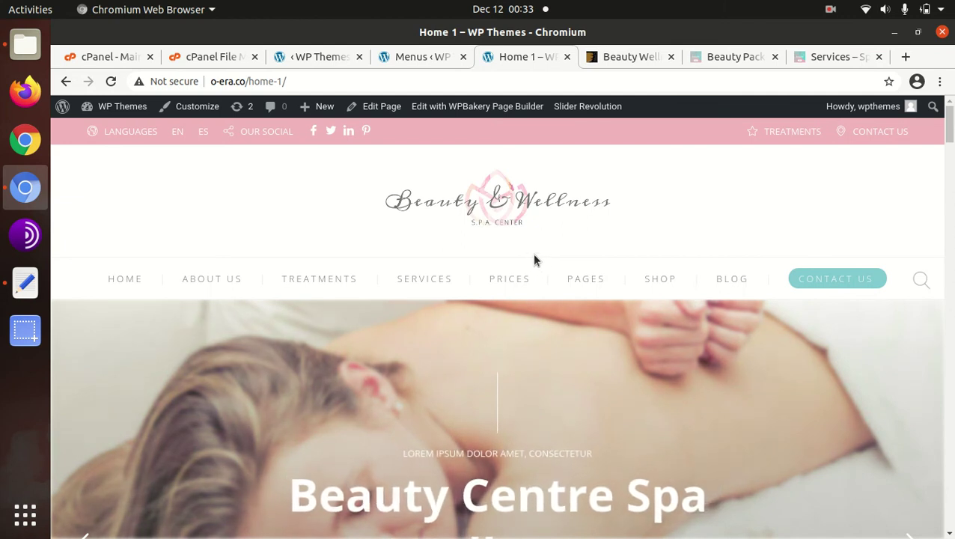
scroll(534, 260, "down", 5)
scroll(533, 260, "down", 2)
scroll(533, 259, "down", 3)
scroll(533, 259, "down", 3)
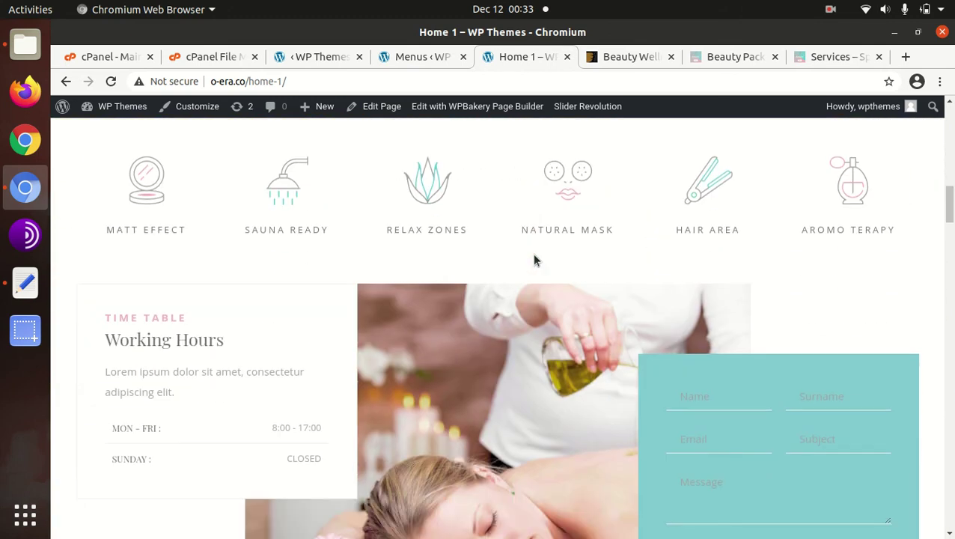
scroll(534, 259, "down", 2)
scroll(533, 259, "down", 1)
scroll(533, 259, "down", 1)
scroll(533, 259, "down", 2)
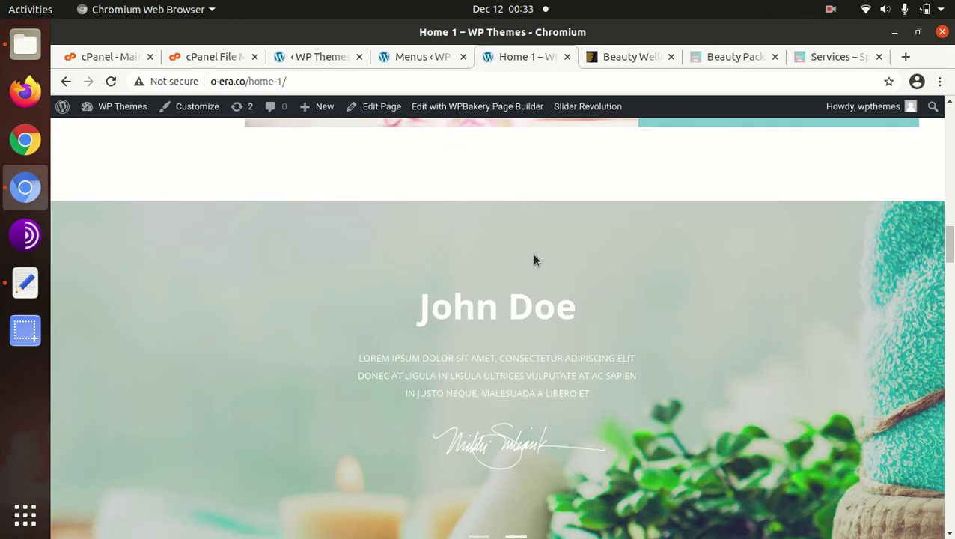
scroll(534, 260, "down", 4)
- Scroll through the rest of Home 1, then change the address to wp-admin for the Dashboard
scroll(534, 260, "down", 3)
scroll(533, 260, "down", 3)
scroll(533, 259, "down", 3)
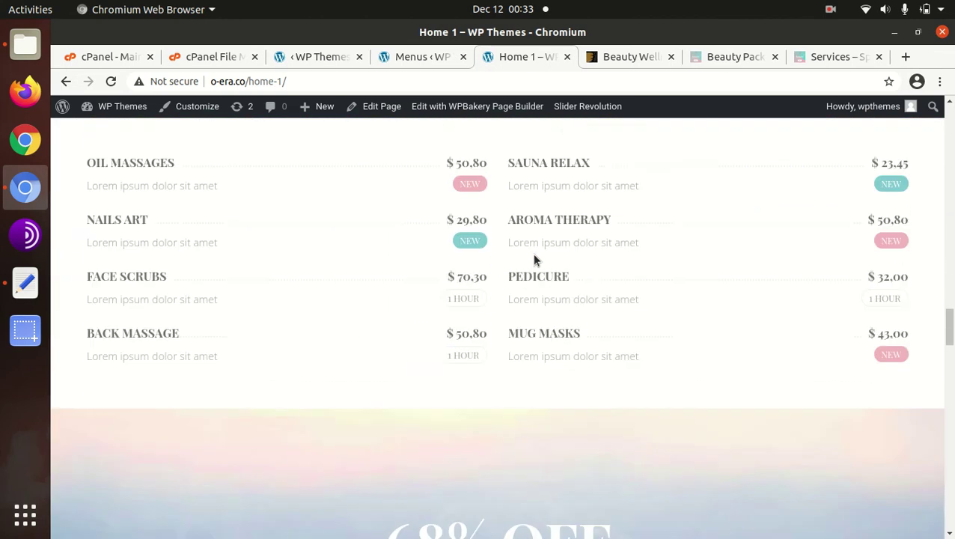
scroll(533, 260, "down", 3)
scroll(534, 259, "down", 3)
scroll(533, 260, "down", 2)
scroll(533, 260, "down", 3)
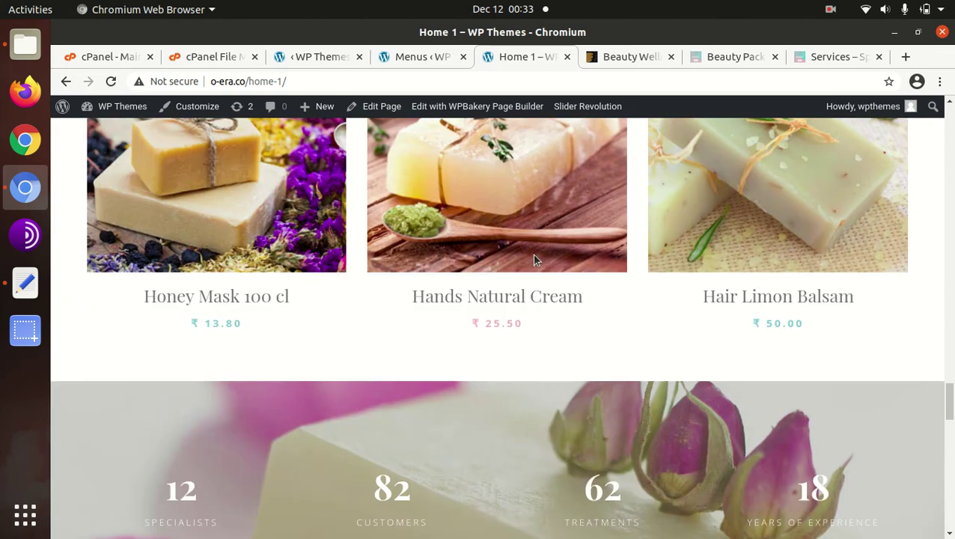
scroll(378, 155, "down", 3)
left_click_drag(311, 82, 273, 80)
left_click(120, 107)
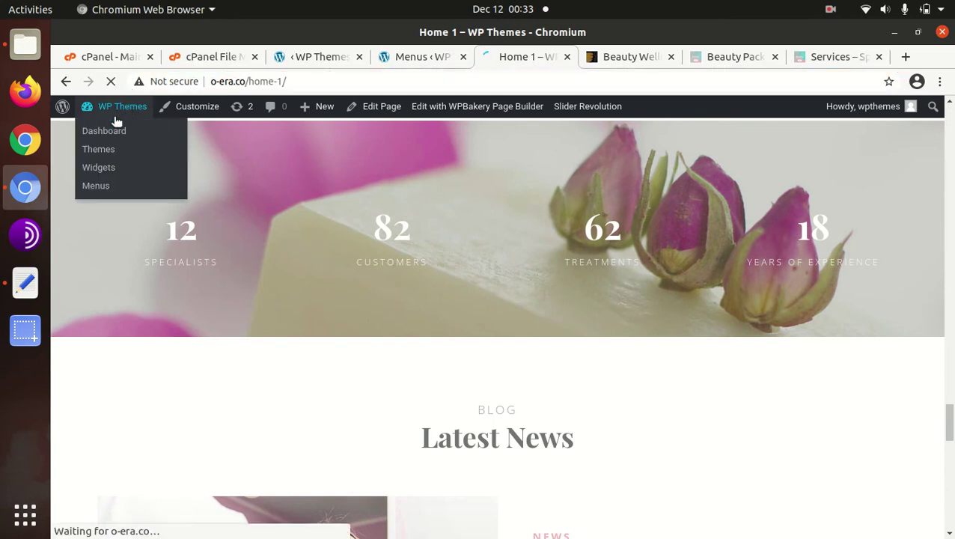
- In the Customizer's Homepage Settings, choose a static page, Home 1, and publish it
left_click(107, 133)
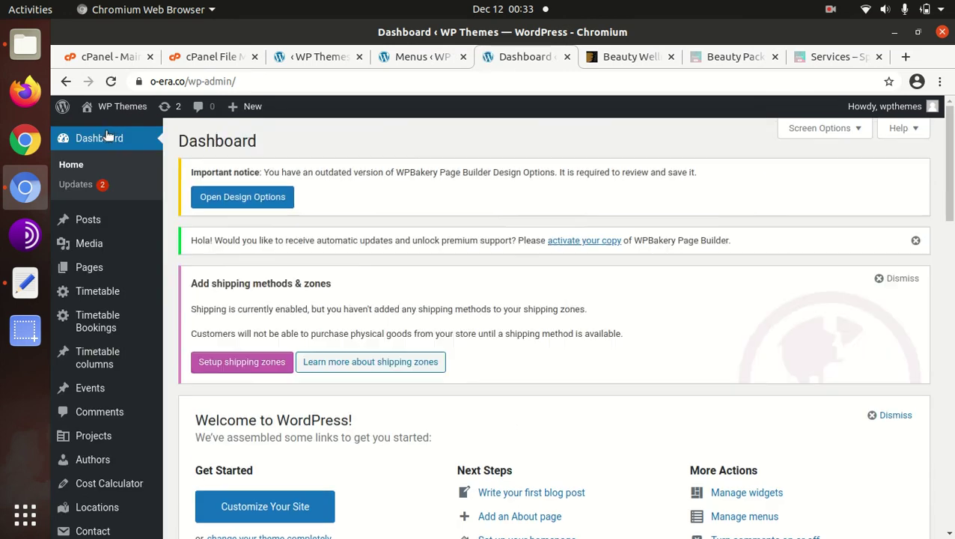
scroll(97, 374, "down", 3)
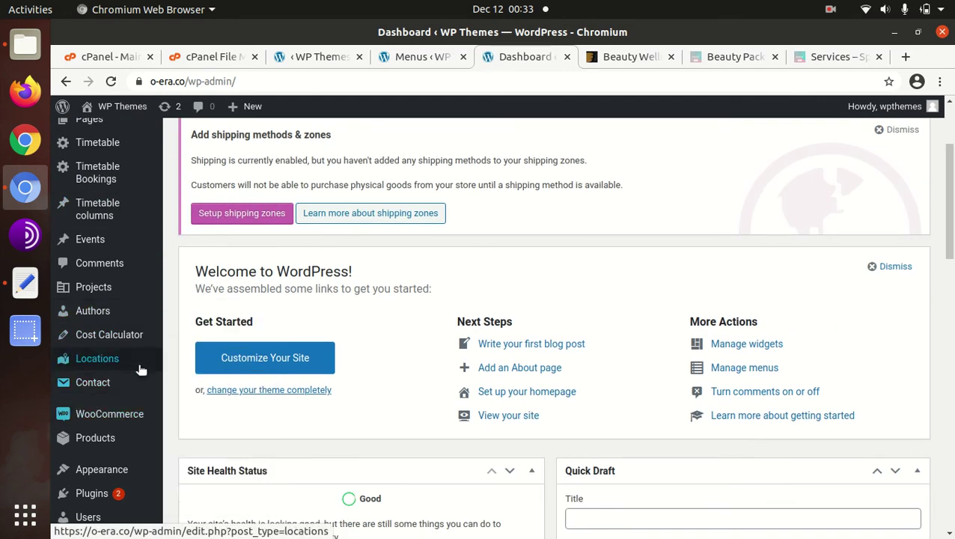
scroll(116, 378, "down", 3)
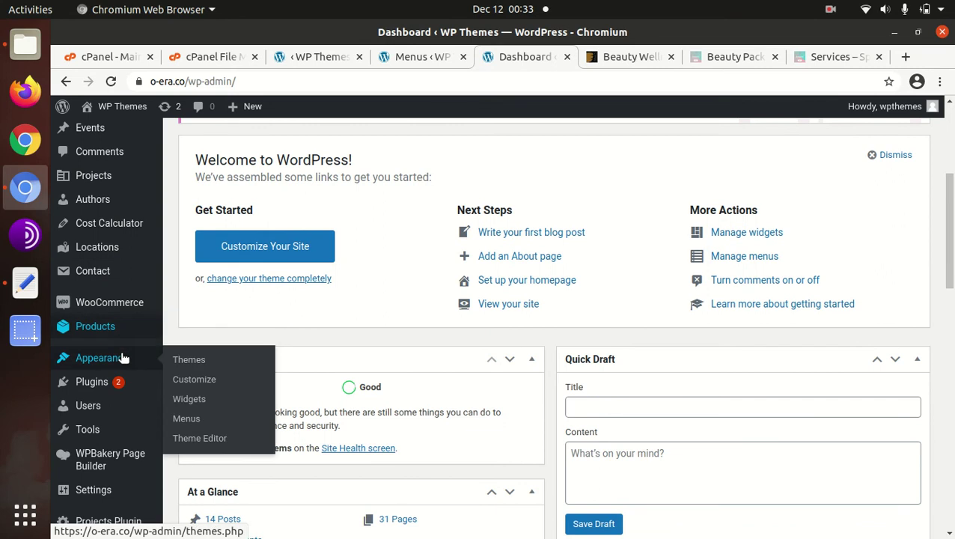
left_click(180, 381)
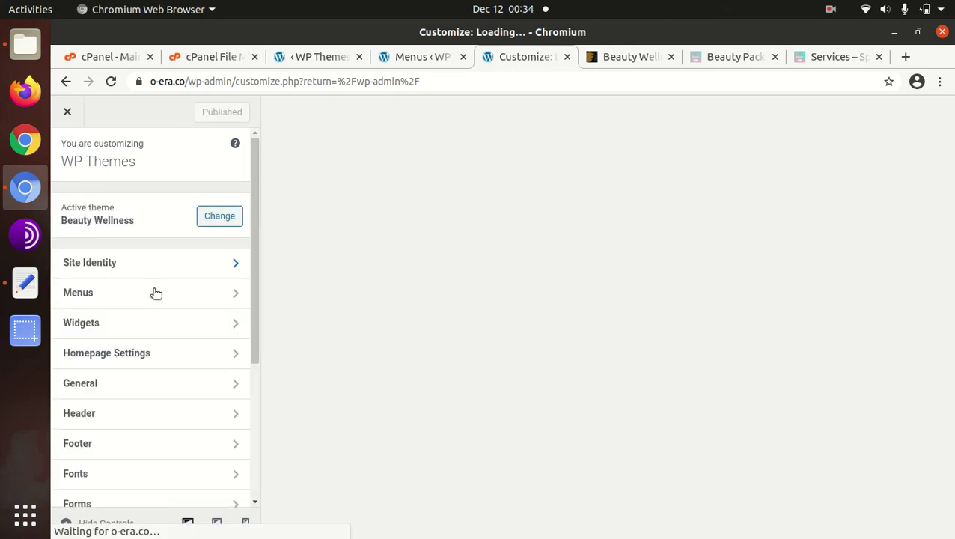
left_click(149, 352)
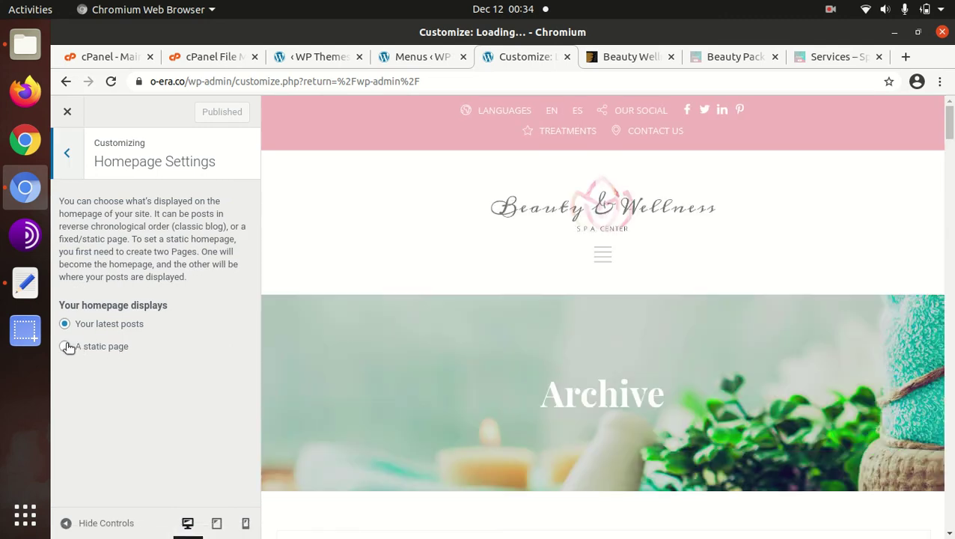
left_click(65, 346)
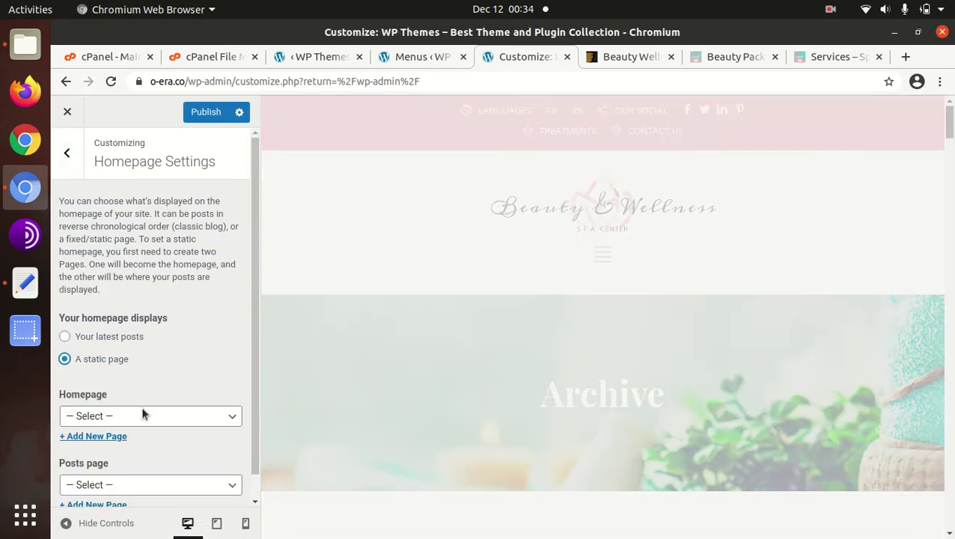
left_click(141, 413)
scroll(141, 403, "down", 1)
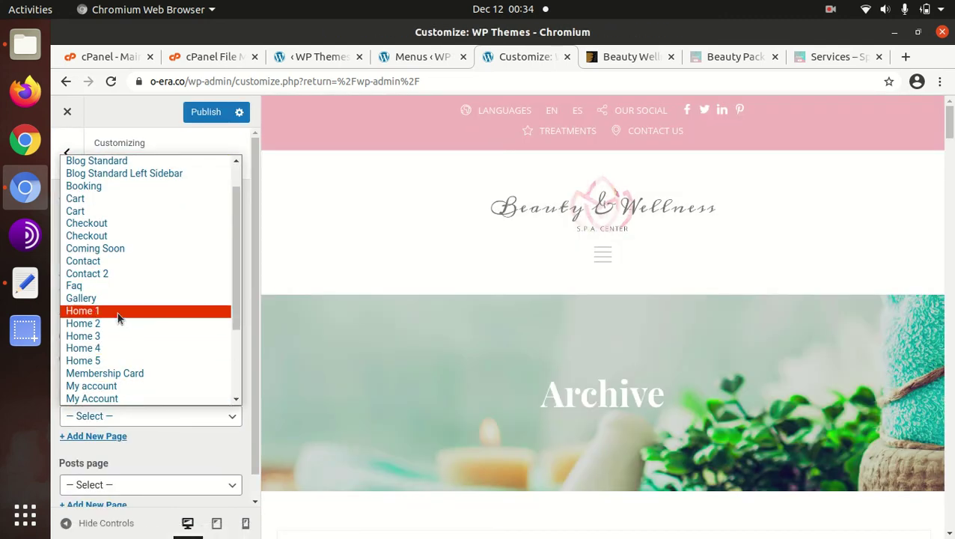
left_click(117, 311)
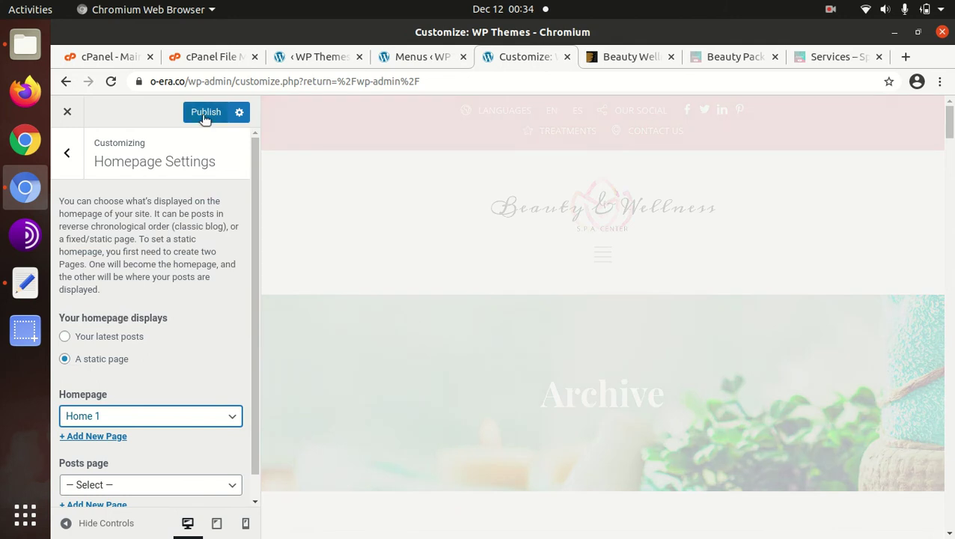
left_click(203, 116)
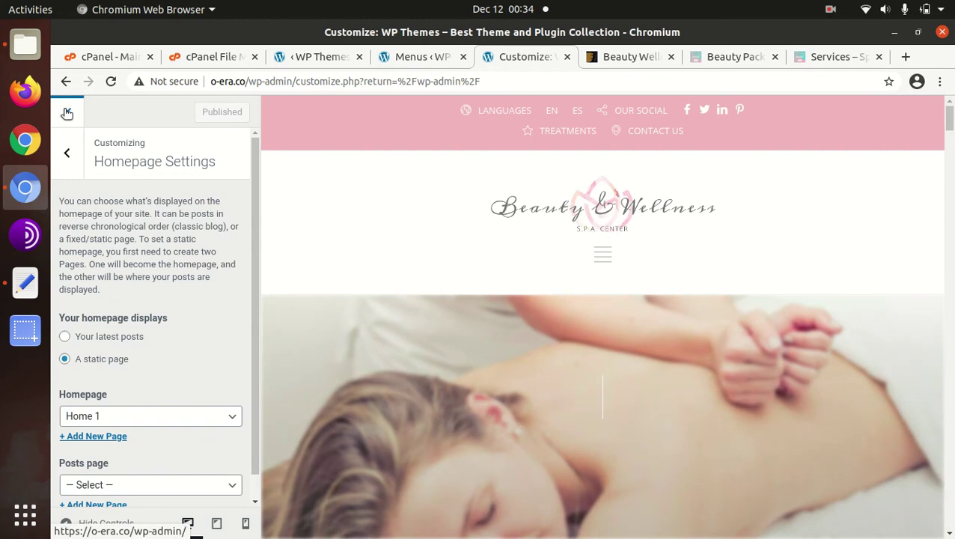
left_click(67, 113)
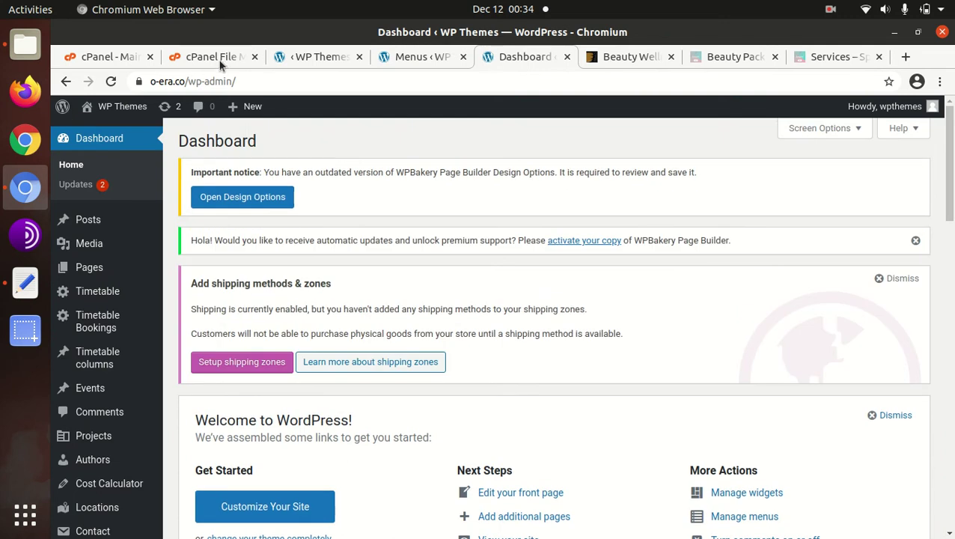
- Open the live site in a new tab and scroll down through the Home 1 spa homepage
mouse_move(116, 106)
middle_click(106, 136)
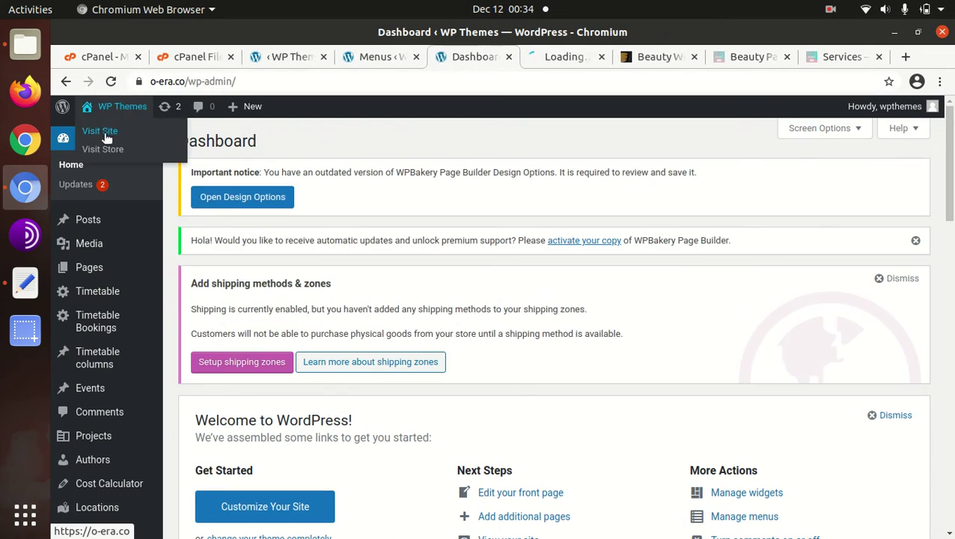
left_click(554, 59)
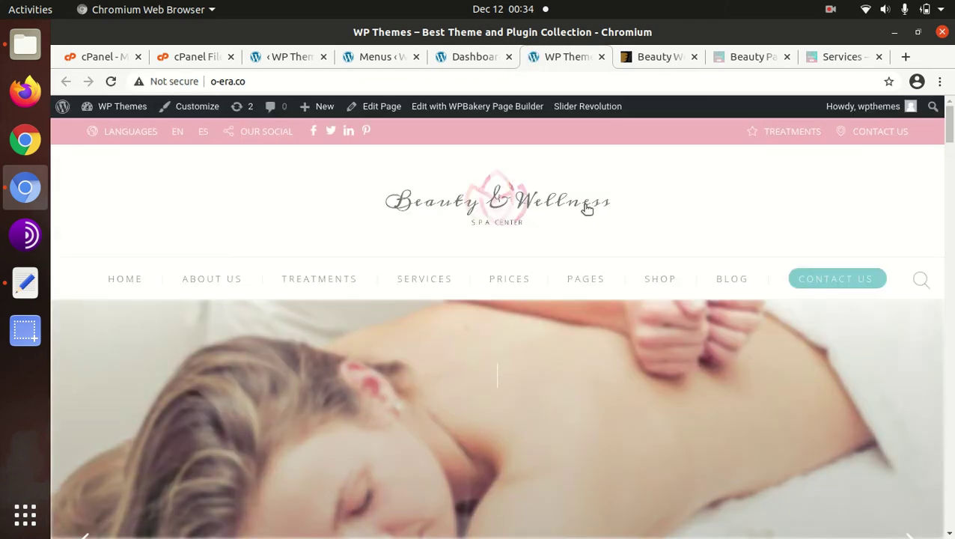
scroll(443, 246, "down", 3)
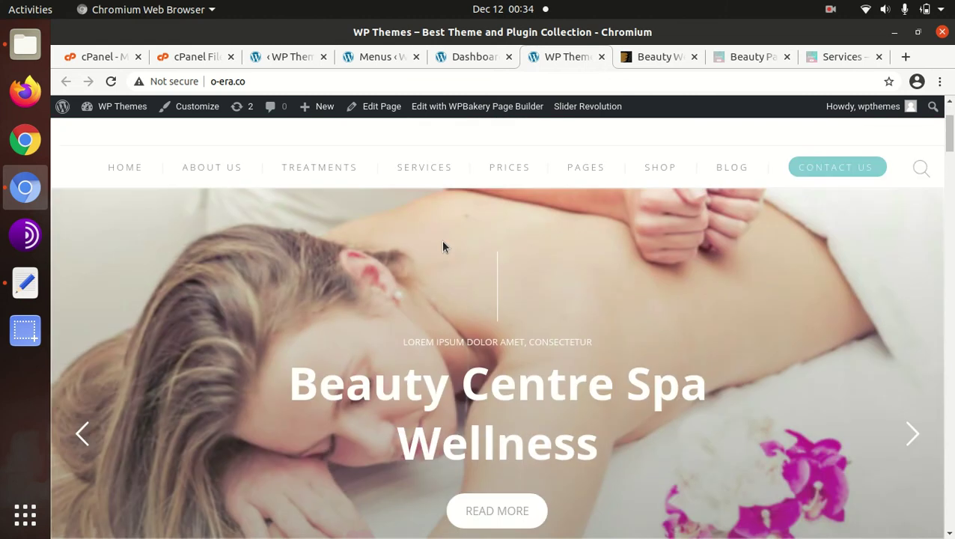
scroll(442, 247, "up", 3)
scroll(409, 245, "down", 3)
scroll(384, 245, "down", 5)
scroll(384, 247, "down", 3)
scroll(384, 247, "down", 2)
scroll(384, 247, "down", 2)
scroll(384, 246, "down", 1)
scroll(384, 246, "down", 3)
scroll(384, 246, "down", 3)
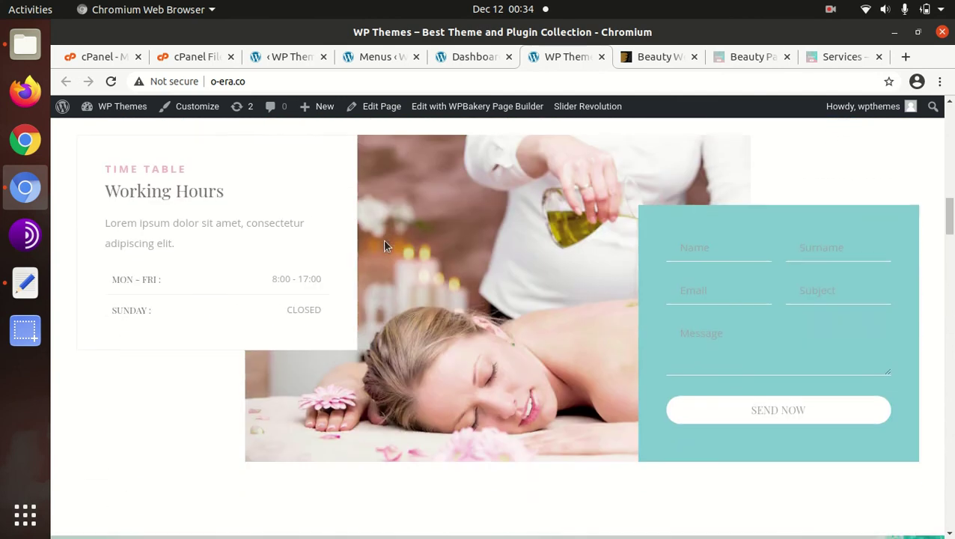
scroll(383, 246, "down", 2)
scroll(383, 247, "down", 3)
scroll(383, 246, "down", 2)
scroll(383, 246, "down", 3)
scroll(383, 246, "down", 2)
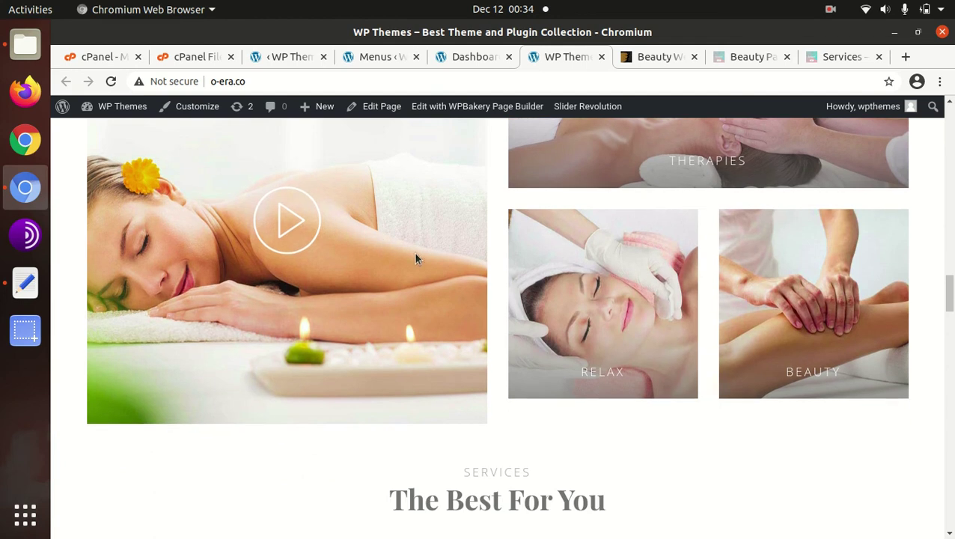
scroll(416, 257, "down", 2)
scroll(416, 257, "down", 3)
scroll(416, 258, "down", 1)
scroll(416, 257, "down", 2)
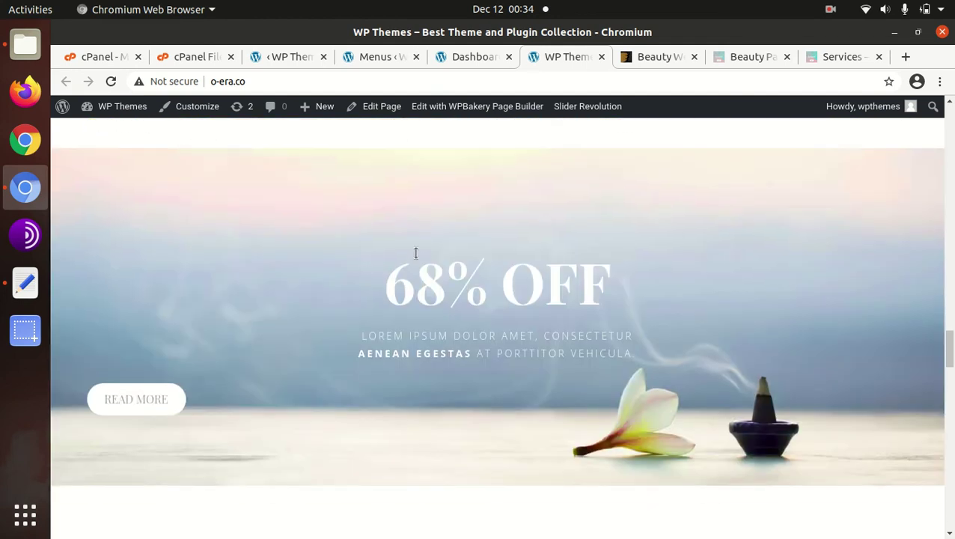
scroll(415, 253, "down", 3)
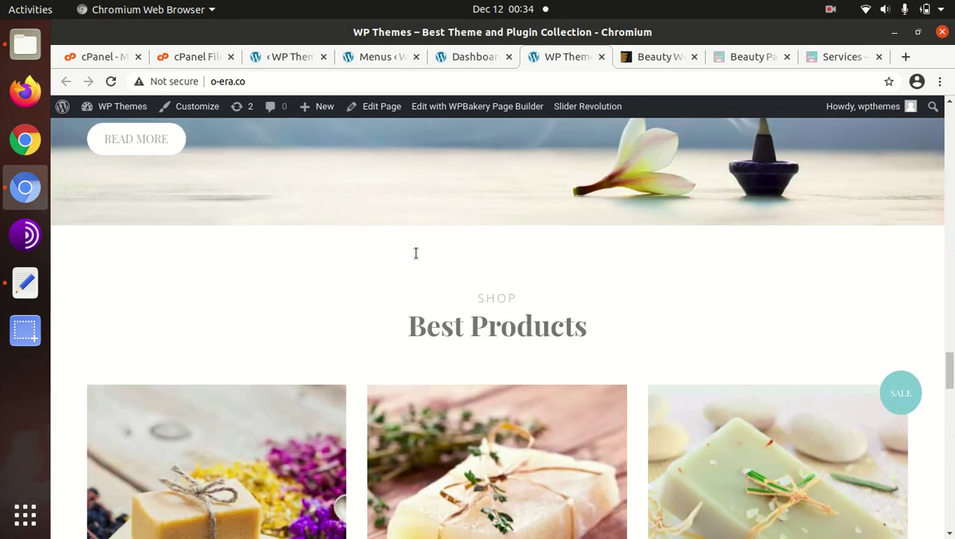
scroll(415, 253, "down", 3)
- Scroll back to the top and open About Us from the main navigation
scroll(415, 253, "up", 3)
scroll(415, 253, "up", 5)
scroll(415, 253, "up", 5)
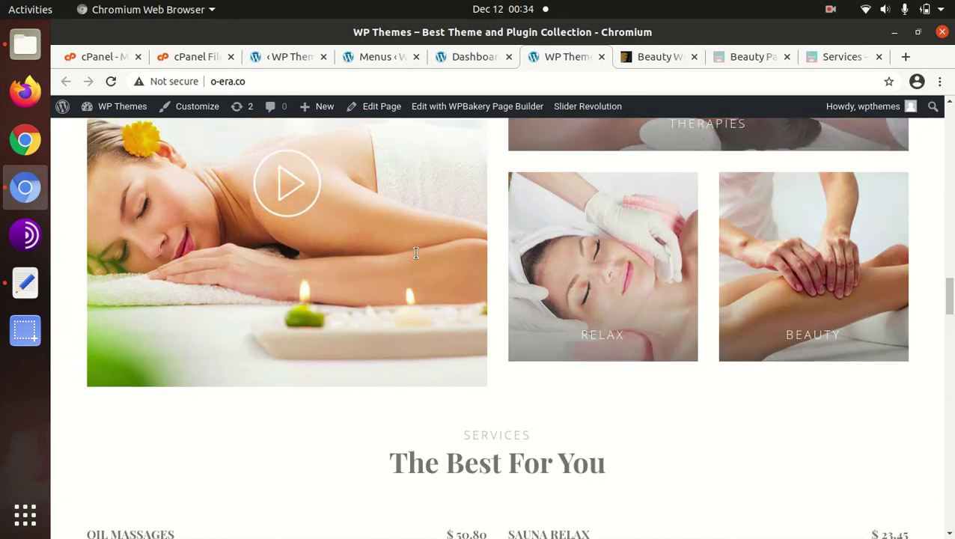
scroll(415, 253, "up", 5)
scroll(415, 253, "up", 2)
scroll(415, 252, "up", 2)
scroll(338, 239, "up", 4)
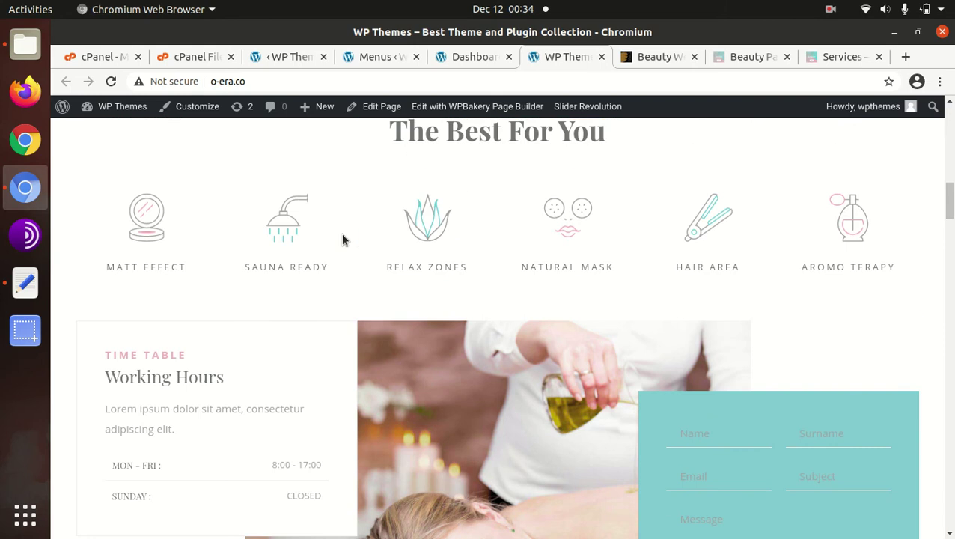
scroll(398, 293, "up", 3)
scroll(397, 294, "up", 4)
scroll(390, 254, "up", 2)
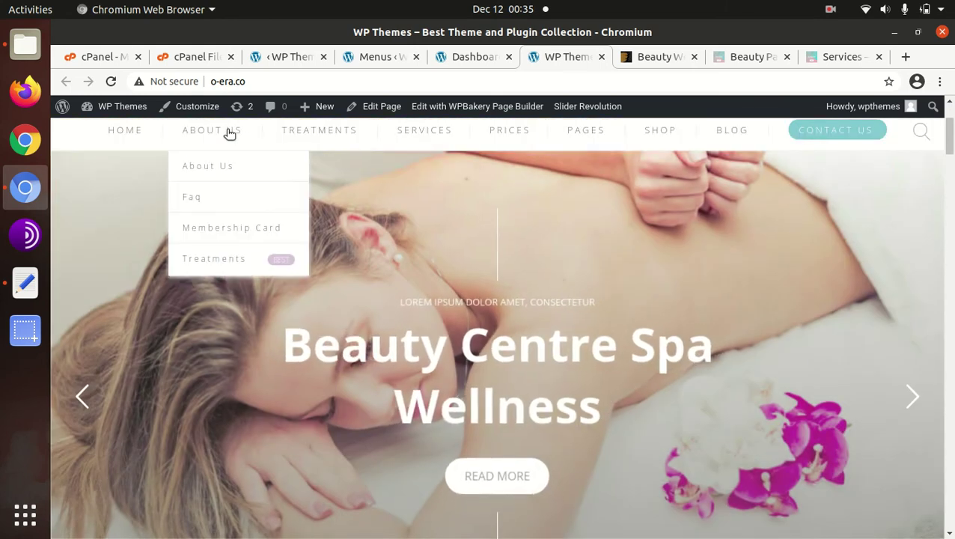
left_click(202, 172)
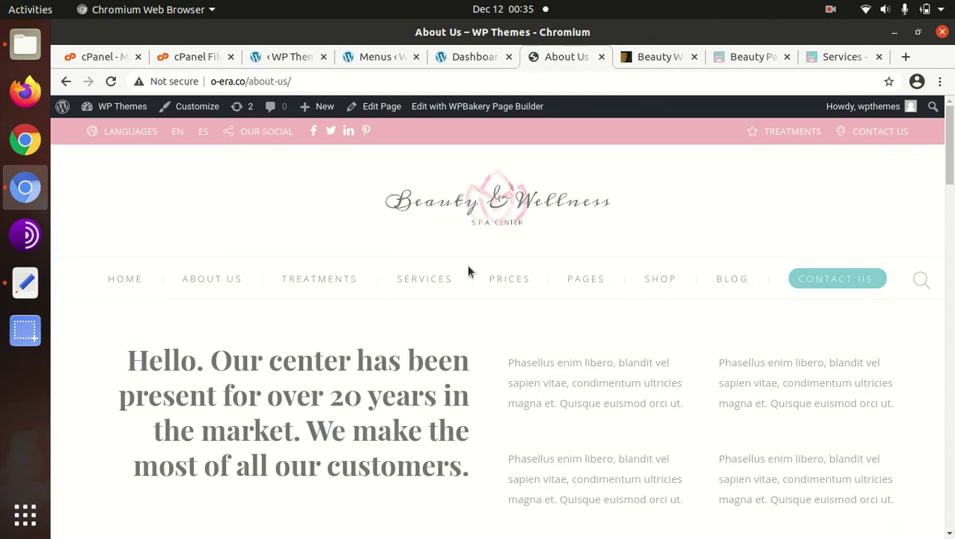
- Scroll down through the live About Us page and back up a little
scroll(468, 268, "down", 3)
scroll(470, 270, "down", 3)
scroll(471, 271, "down", 5)
scroll(466, 265, "down", 5)
scroll(466, 265, "down", 5)
scroll(466, 265, "down", 5)
scroll(466, 265, "down", 3)
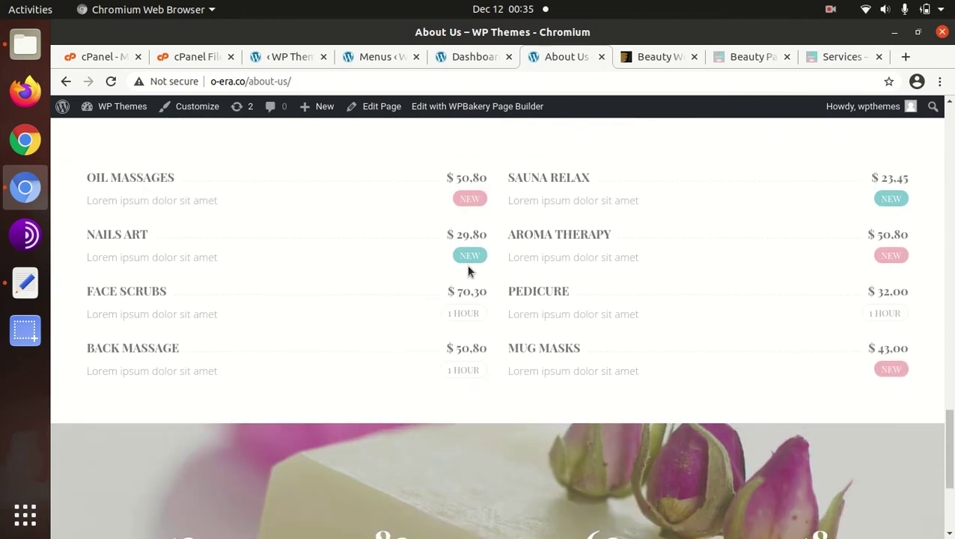
scroll(466, 264, "down", 3)
scroll(466, 264, "up", 4)
scroll(467, 272, "up", 5)
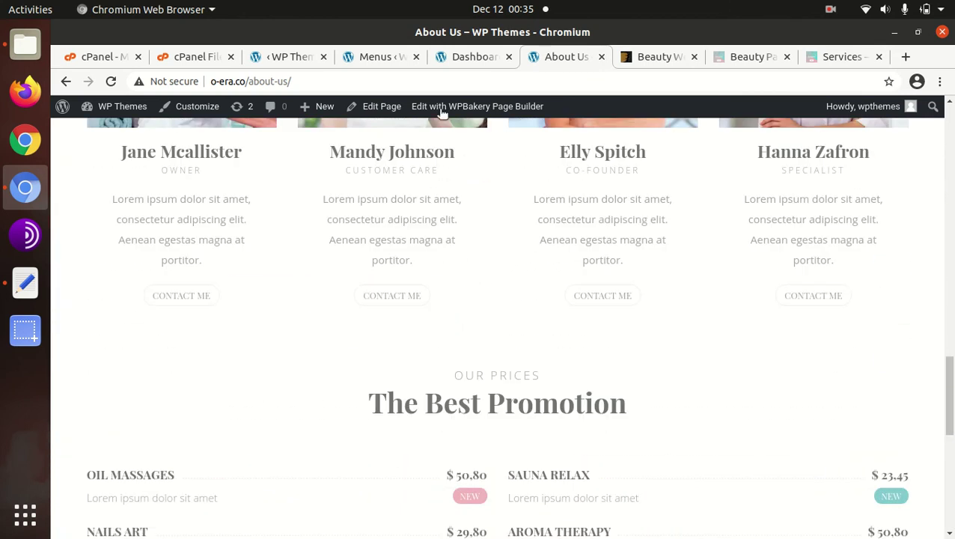
- Glance at the Menus and Dashboard tabs, then return to About Us and scroll to the top
left_click(382, 60)
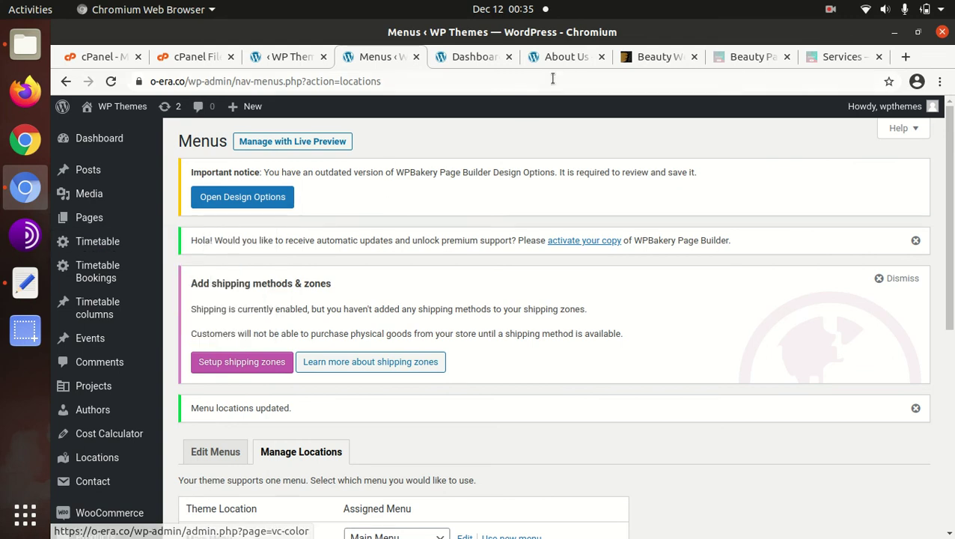
left_click(471, 56)
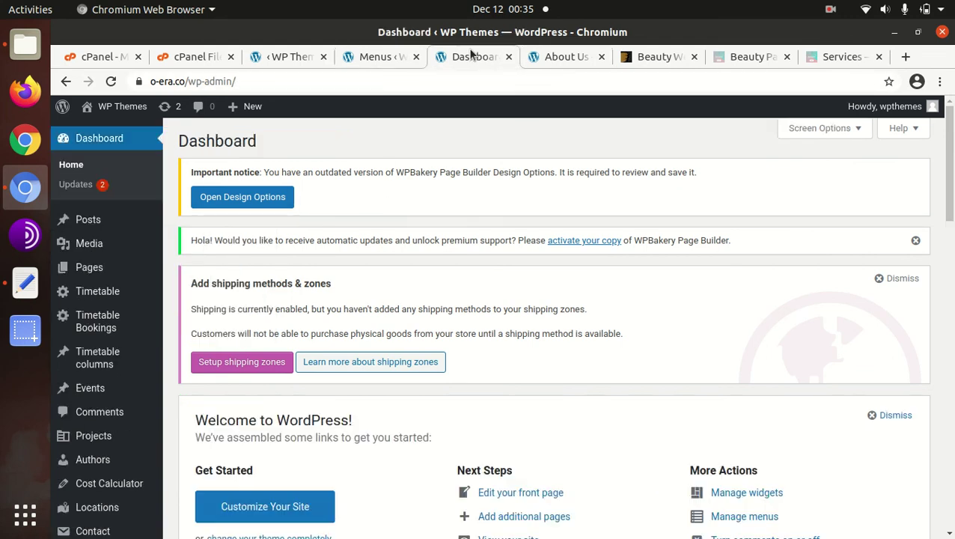
left_click(554, 57)
scroll(219, 210, "up", 5)
scroll(195, 203, "up", 5)
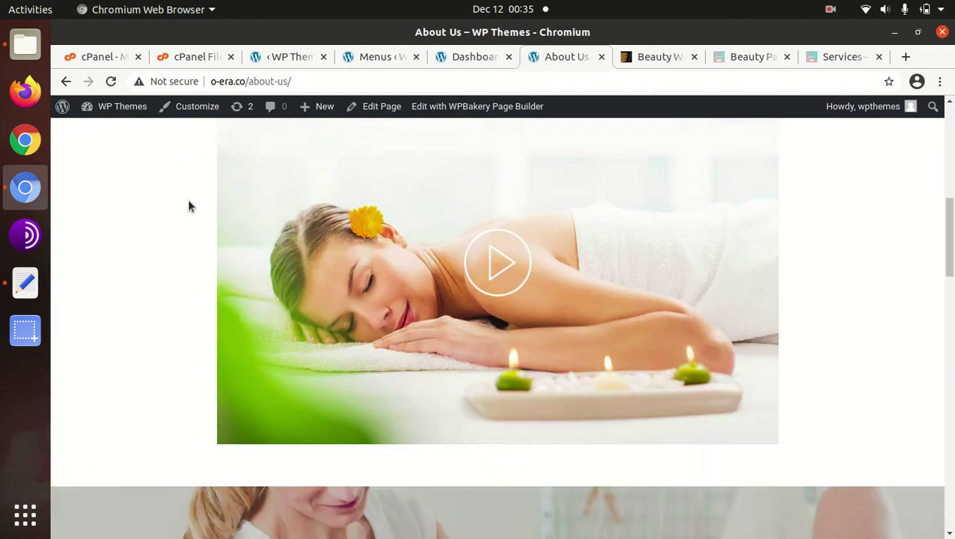
scroll(187, 205, "up", 5)
scroll(184, 202, "up", 5)
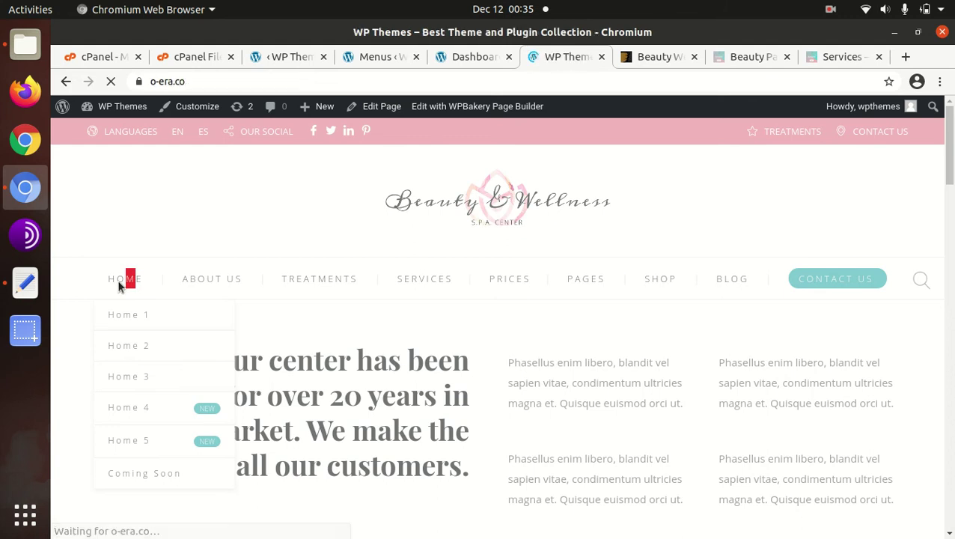
- Scroll down the live homepage to look over its Services section
scroll(352, 288, "down", 3)
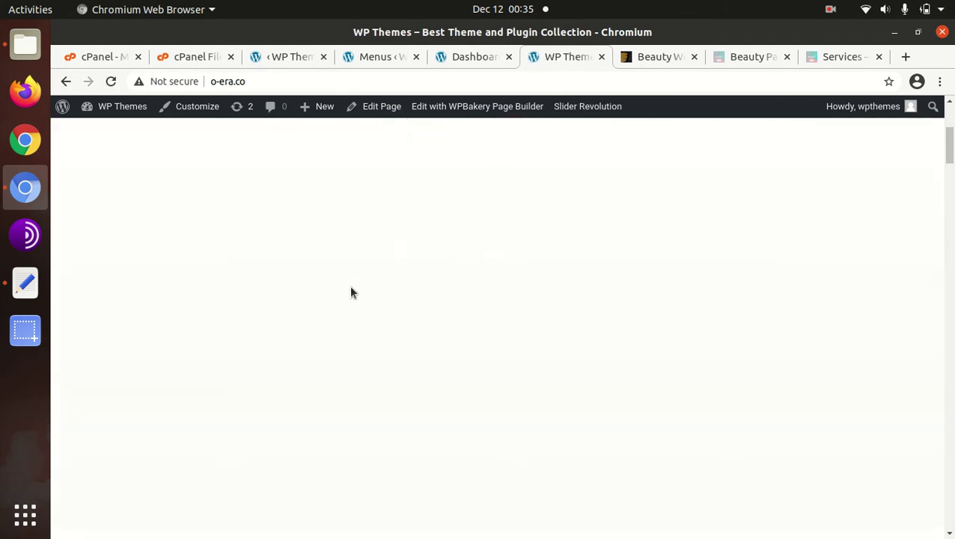
scroll(353, 312, "down", 3)
scroll(354, 314, "down", 2)
scroll(352, 314, "down", 4)
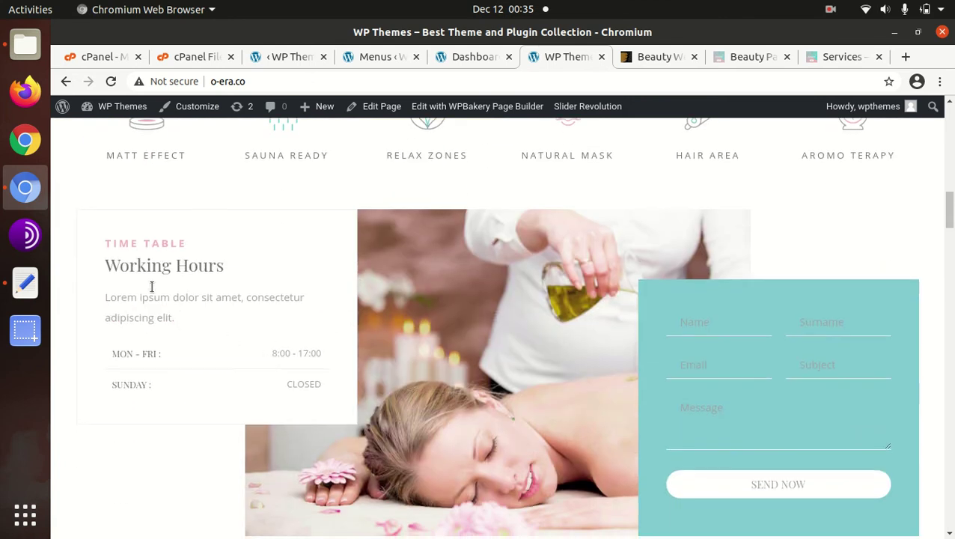
scroll(213, 285, "down", 2)
scroll(264, 283, "up", 4)
scroll(263, 285, "up", 5)
scroll(263, 283, "up", 3)
scroll(272, 484, "down", 3)
scroll(405, 437, "down", 4)
scroll(403, 427, "down", 4)
scroll(402, 426, "down", 2)
- Continue down to the Best Products section, then switch back to the Dashboard tab
scroll(356, 415, "down", 5)
scroll(309, 397, "down", 3)
scroll(262, 375, "down", 4)
scroll(320, 339, "down", 3)
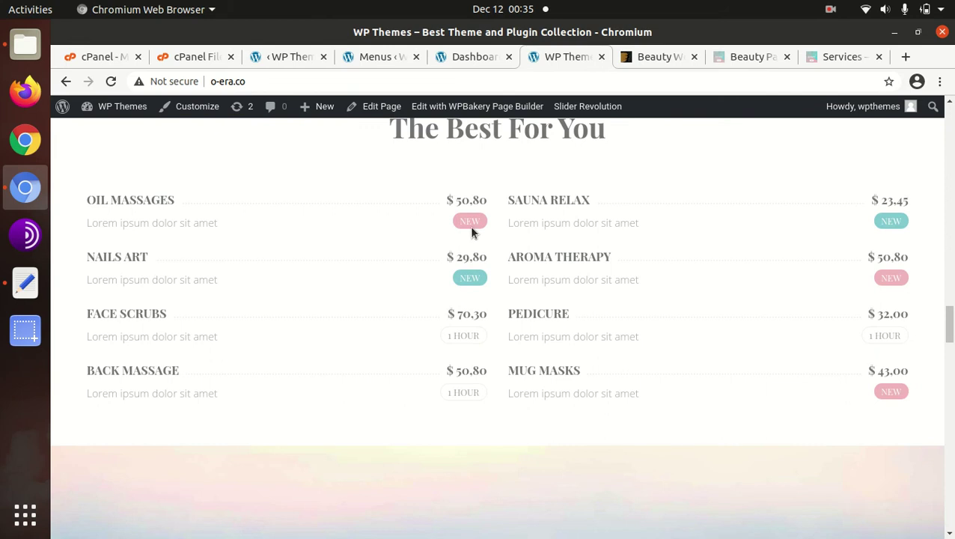
scroll(504, 259, "down", 3)
scroll(504, 260, "down", 3)
scroll(504, 260, "up", 4)
scroll(464, 224, "up", 4)
left_click(461, 57)
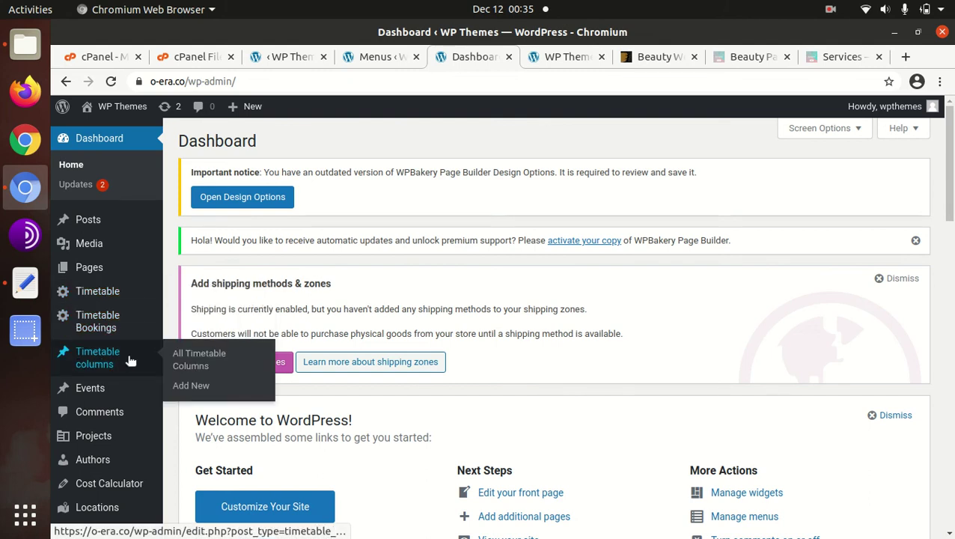
- Scroll the admin sidebar past Authors, Cost Calculator, Products and Tools to Theme Options
scroll(128, 361, "down", 1)
scroll(123, 329, "down", 3)
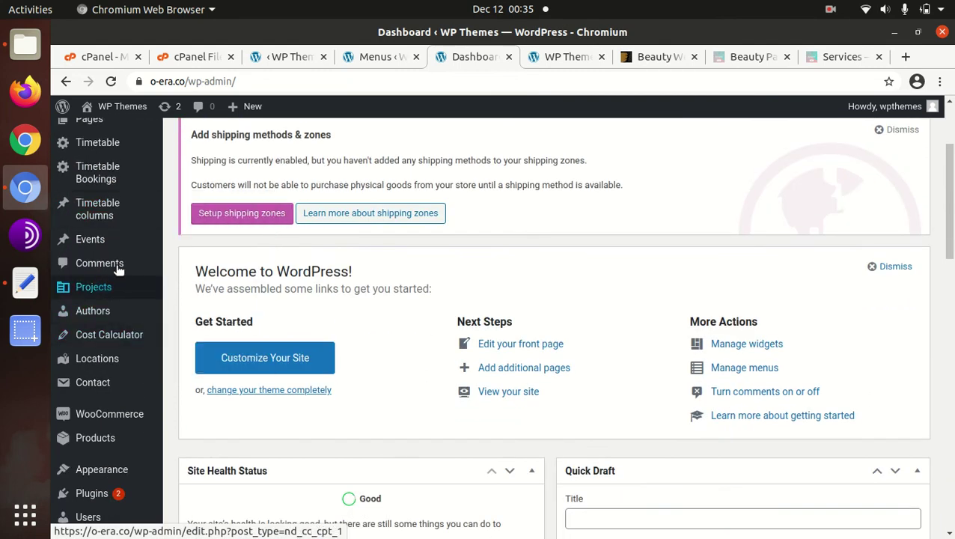
mouse_move(93, 459)
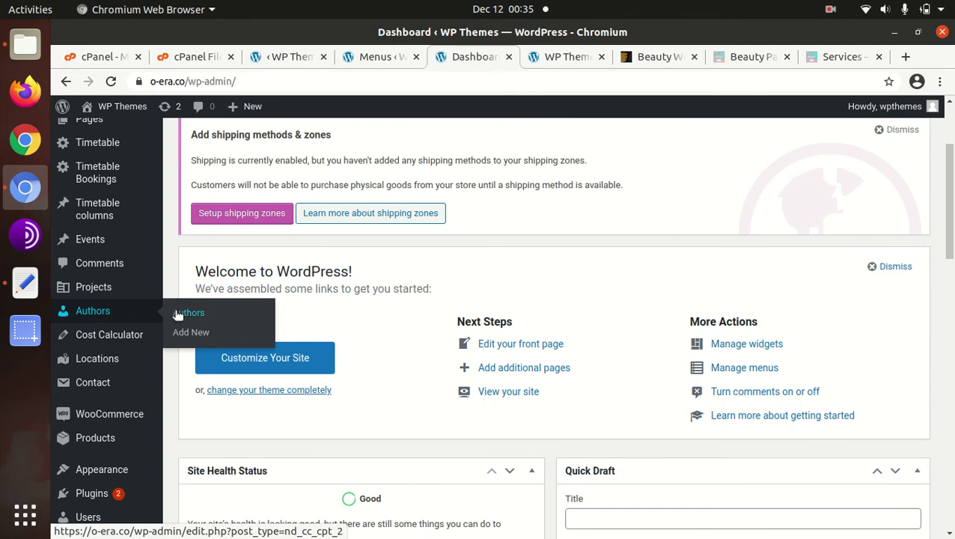
scroll(109, 336, "down", 4)
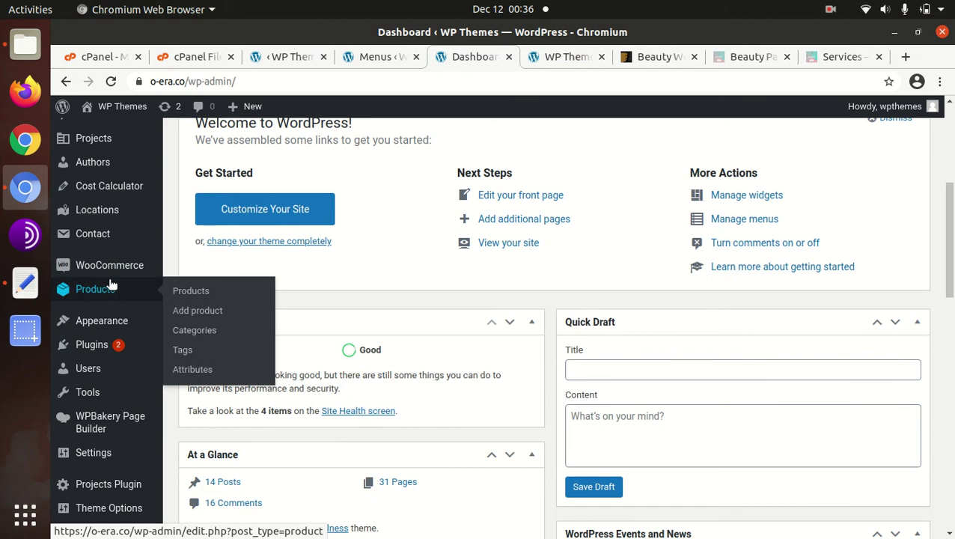
scroll(108, 400, "down", 3)
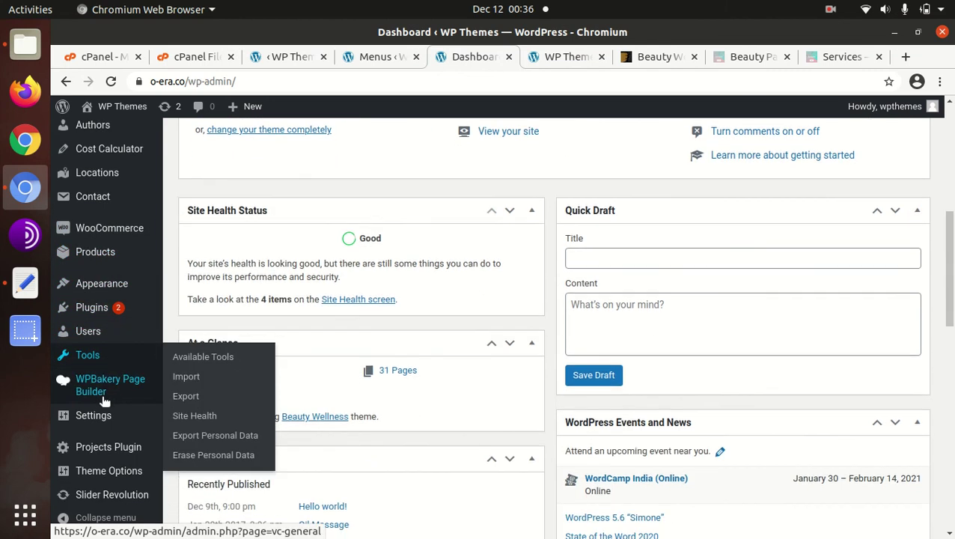
mouse_move(108, 484)
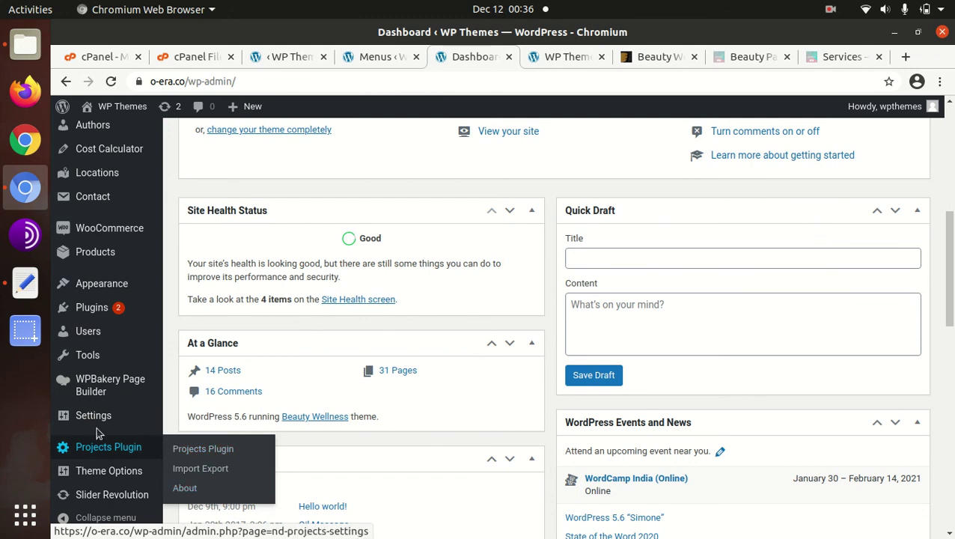
scroll(105, 426, "down", 1)
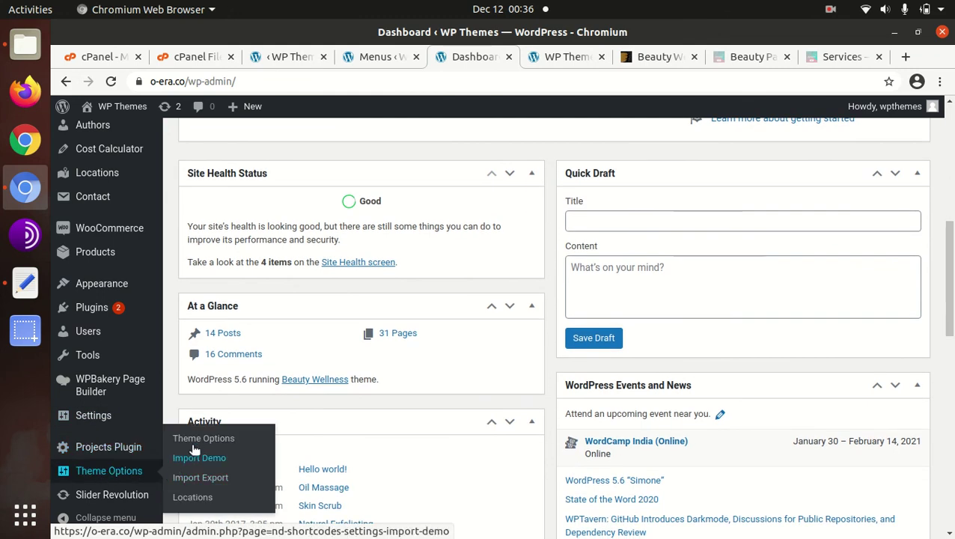
left_click(196, 446)
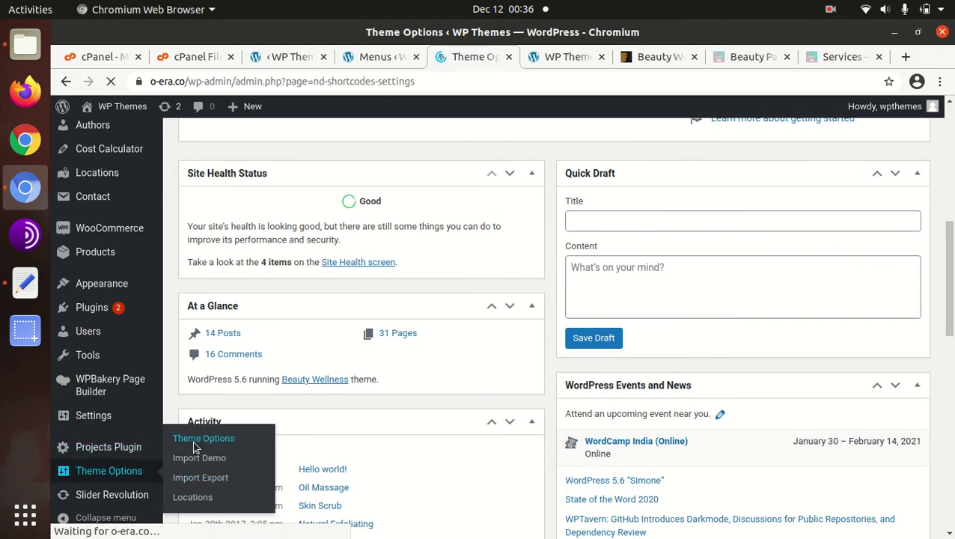
scroll(482, 301, "down", 3)
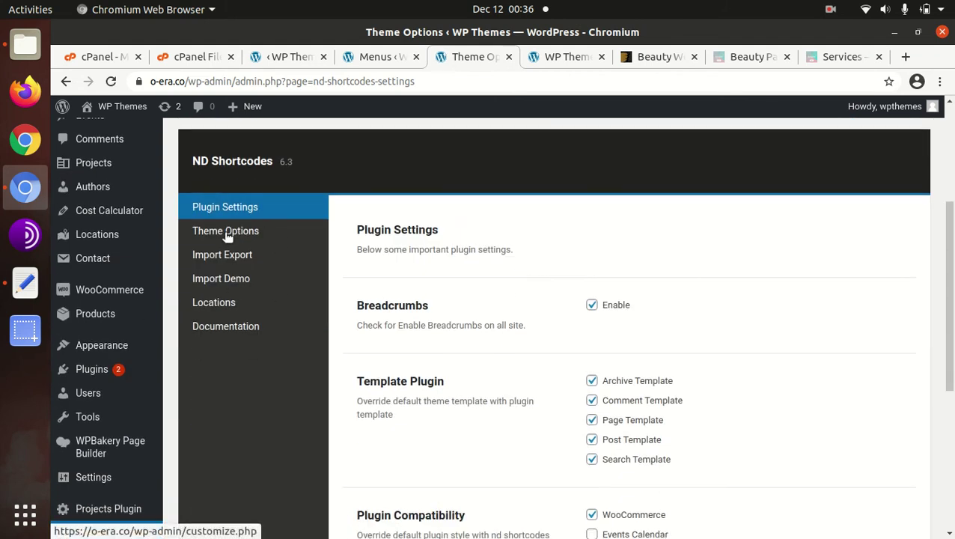
scroll(592, 284, "down", 1)
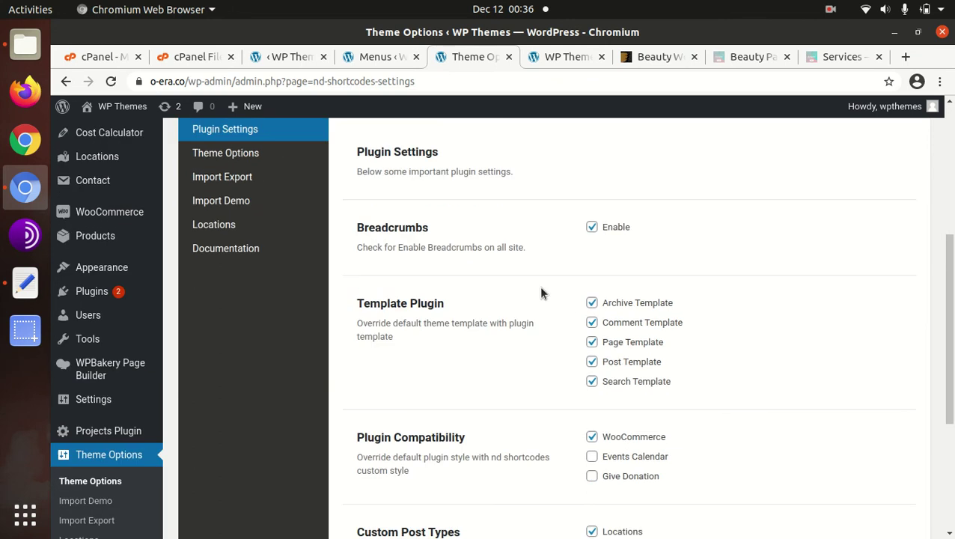
left_click(232, 201)
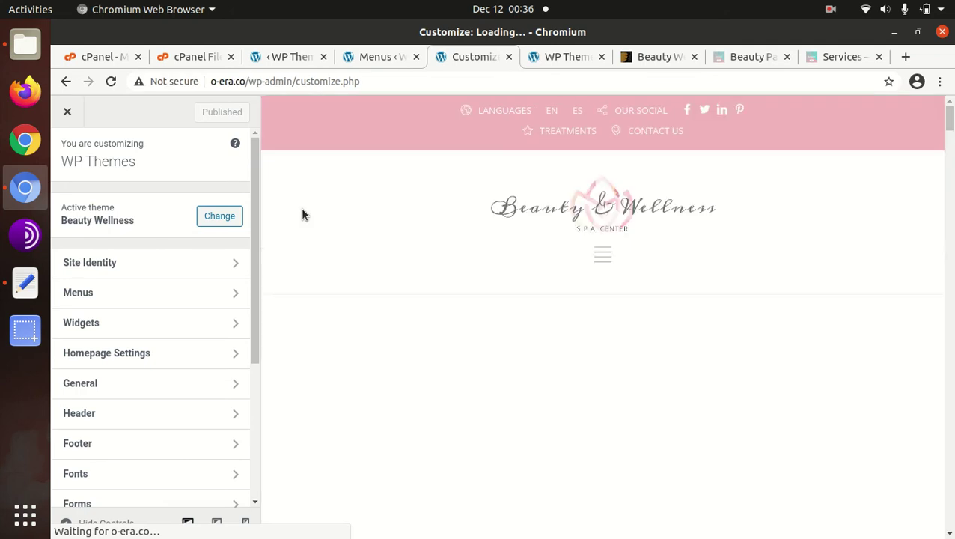
left_click(208, 301)
scroll(263, 248, "down", 3)
scroll(534, 249, "down", 5)
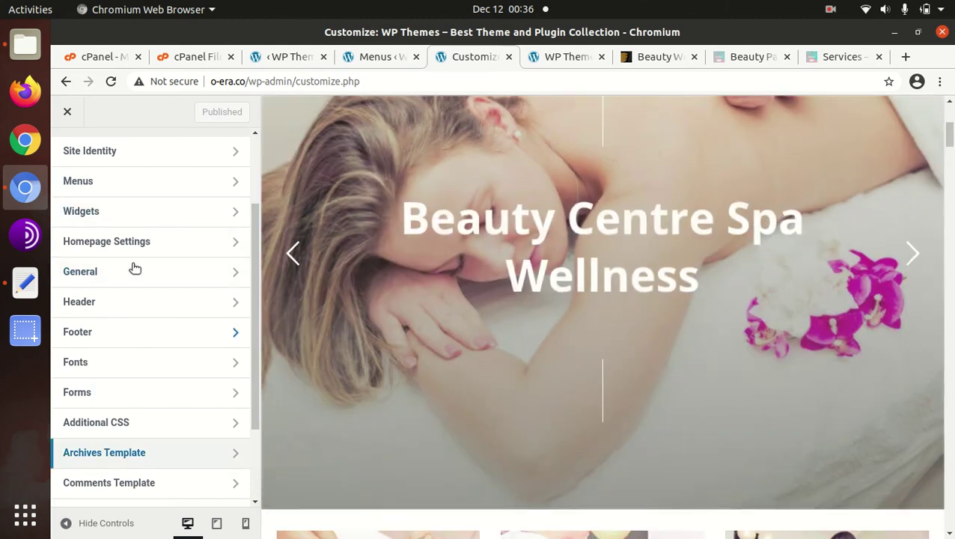
scroll(143, 338, "up", 3)
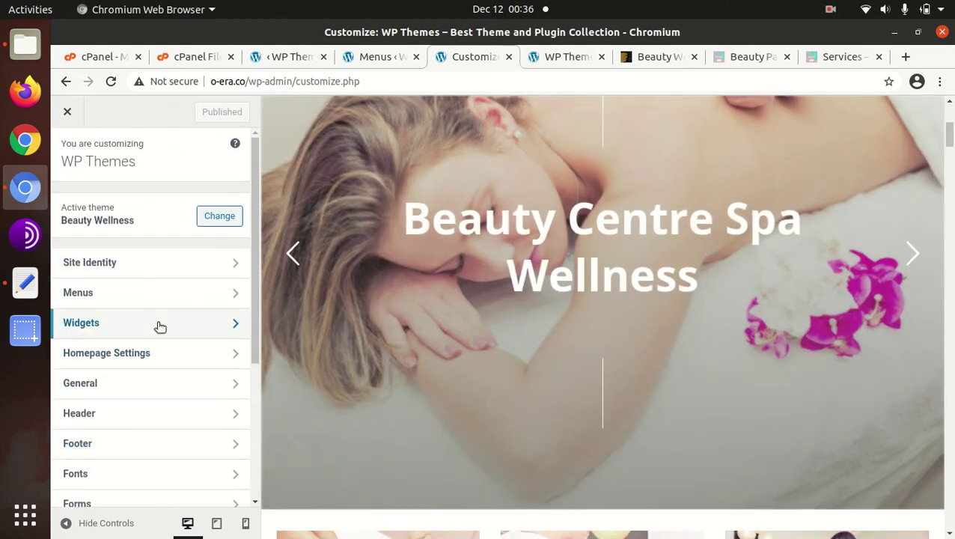
left_click(68, 112)
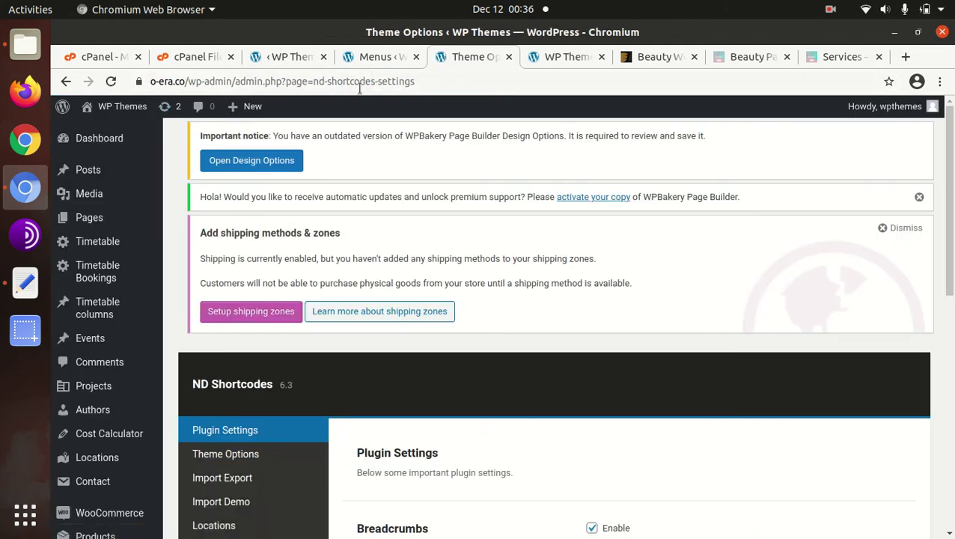
- Reload the live site tab with F5 and open the Home 3 demo page
left_click(556, 56)
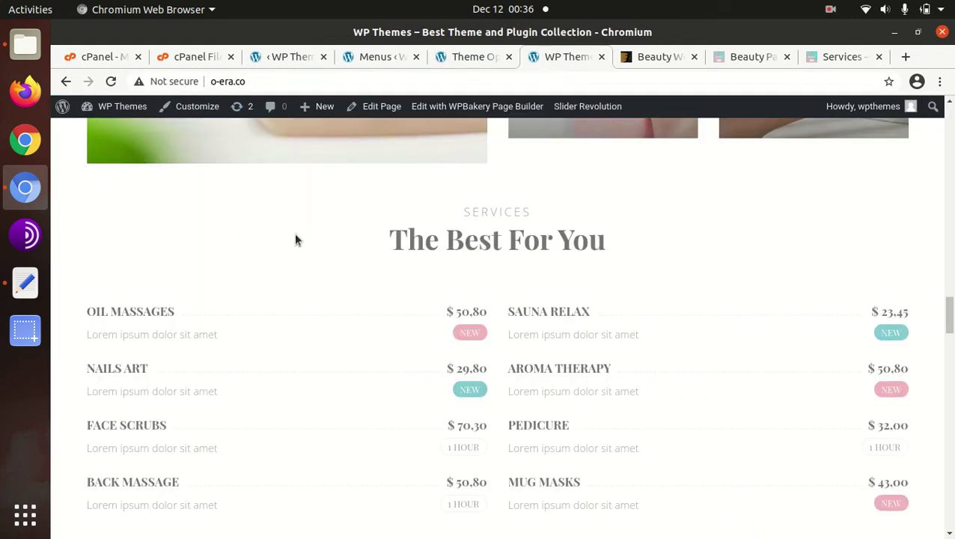
key("F5")
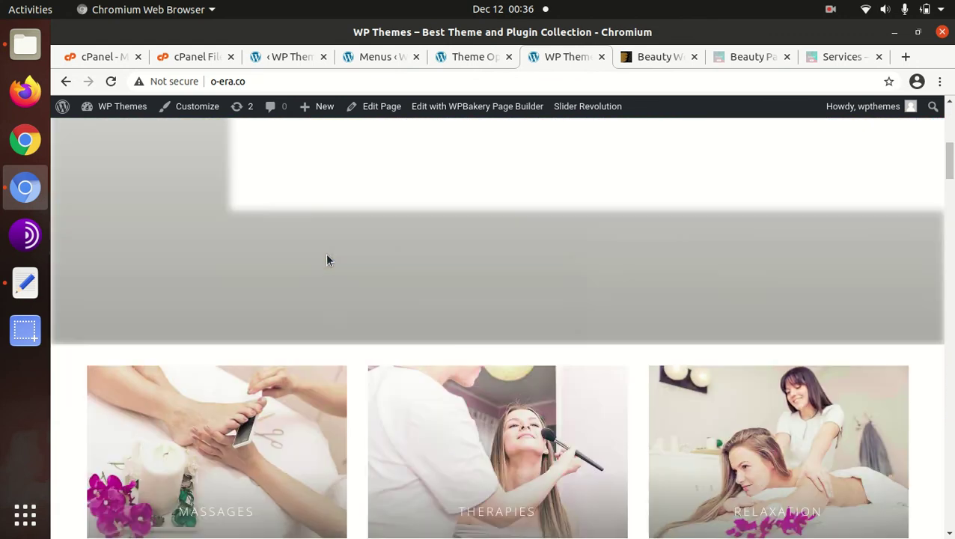
mouse_move(124, 278)
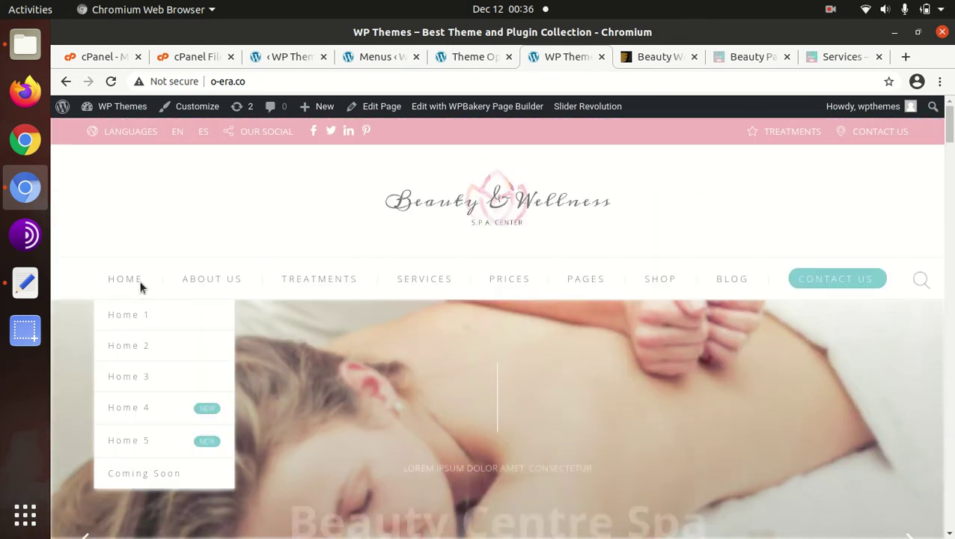
left_click(129, 346)
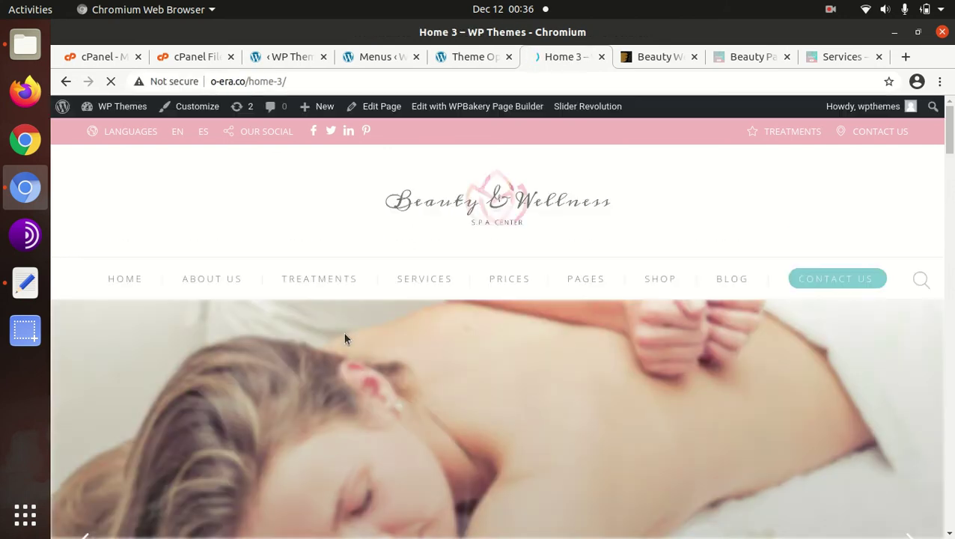
- Review Home 3's treatments, Best Products and Latest News sections, then drag back to the top
scroll(386, 327, "down", 2)
scroll(387, 328, "down", 3)
scroll(388, 334, "down", 3)
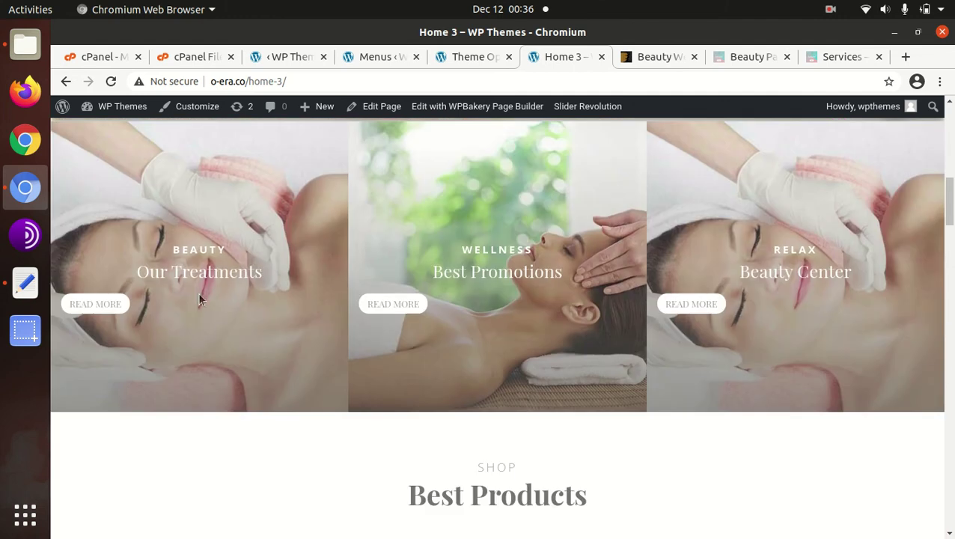
scroll(479, 284, "down", 3)
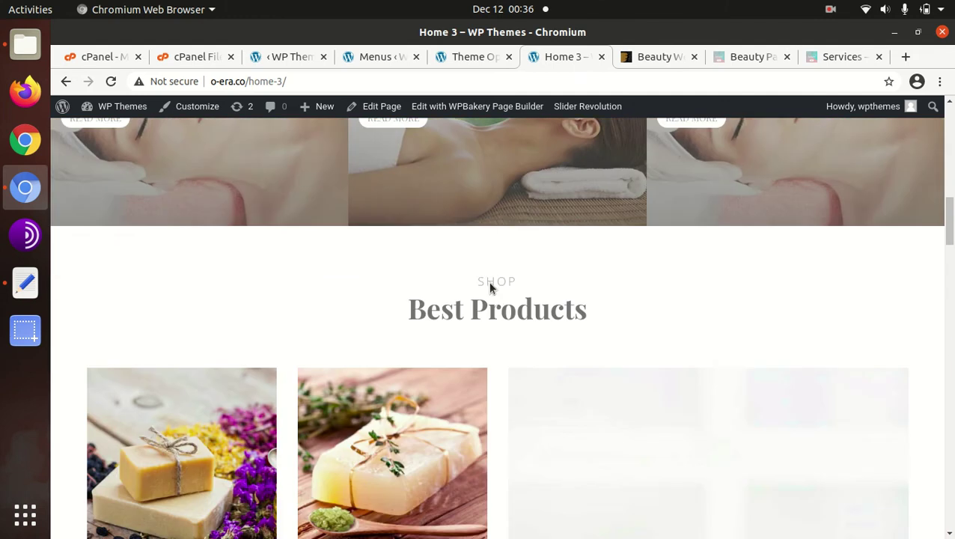
scroll(488, 288, "down", 3)
scroll(491, 288, "up", 1)
scroll(490, 288, "down", 4)
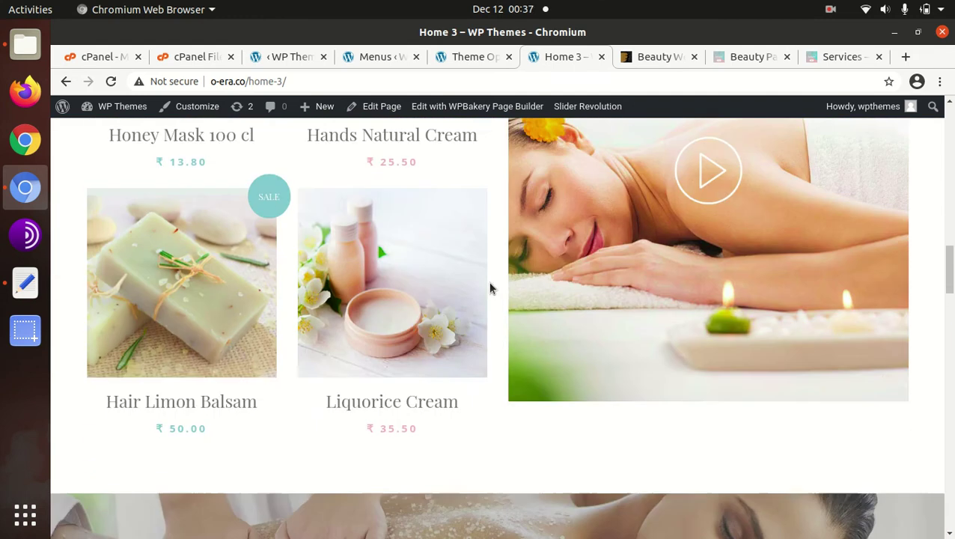
scroll(490, 288, "down", 4)
scroll(490, 288, "down", 4)
scroll(490, 289, "down", 3)
scroll(490, 288, "down", 5)
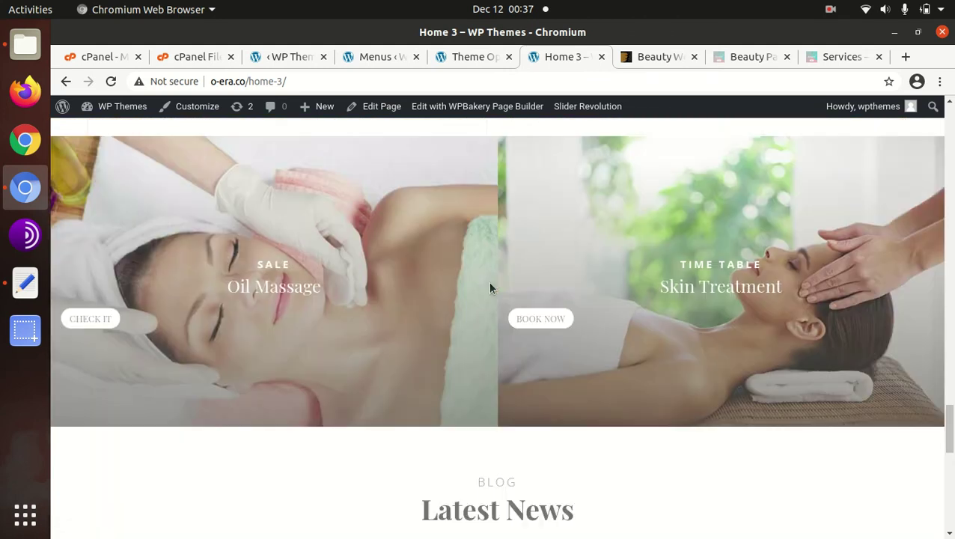
scroll(490, 288, "down", 4)
scroll(491, 288, "down", 3)
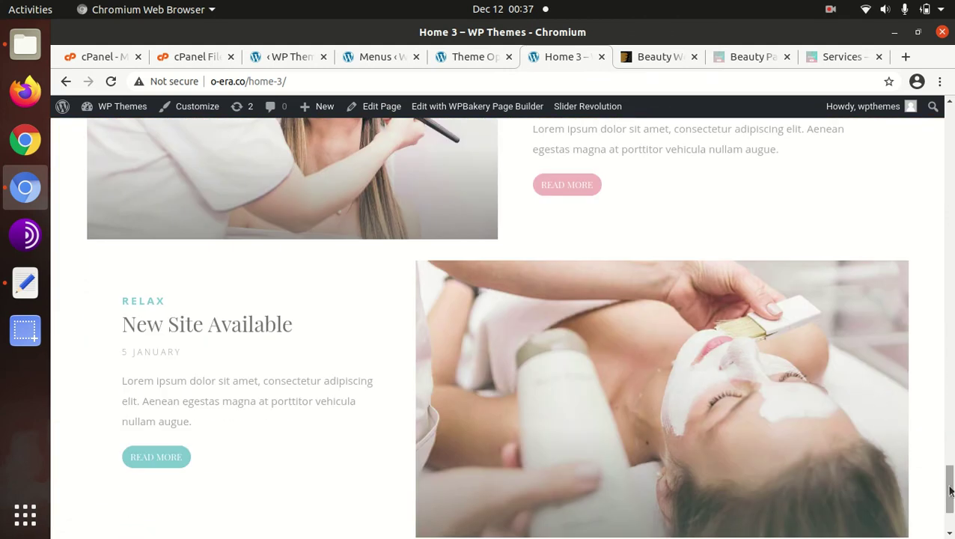
left_click_drag(947, 487, 943, 112)
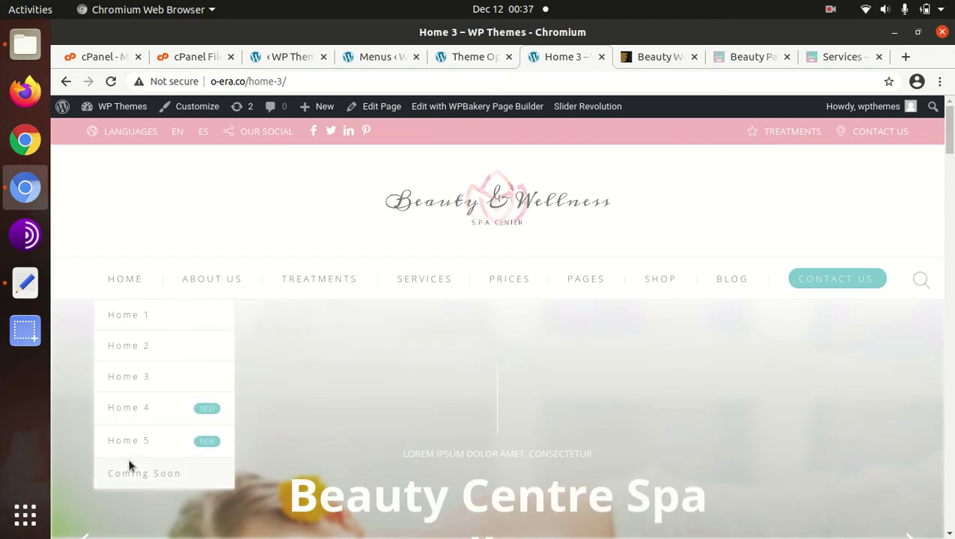
- Open the live Home 2 demo page and scroll down to its footer
left_click(139, 413)
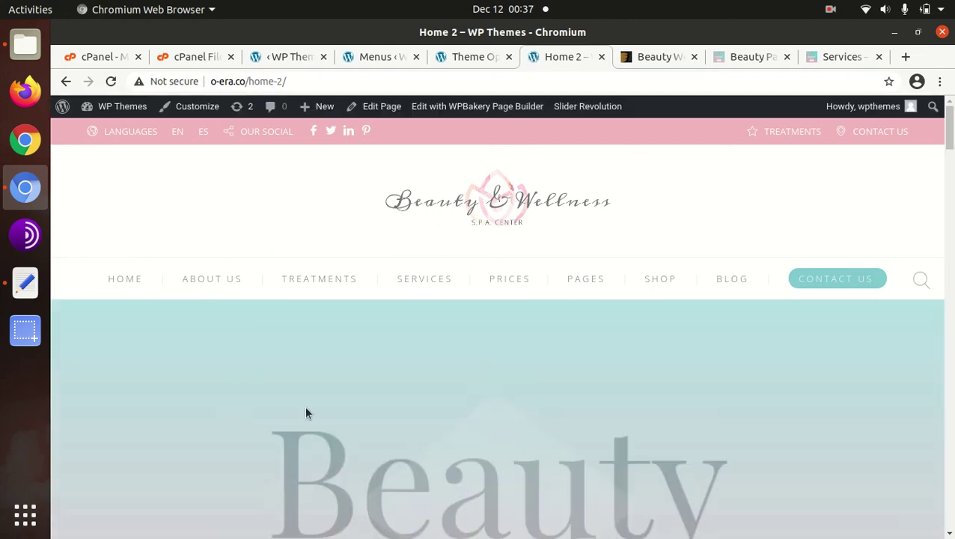
scroll(470, 382, "down", 3)
scroll(464, 368, "down", 2)
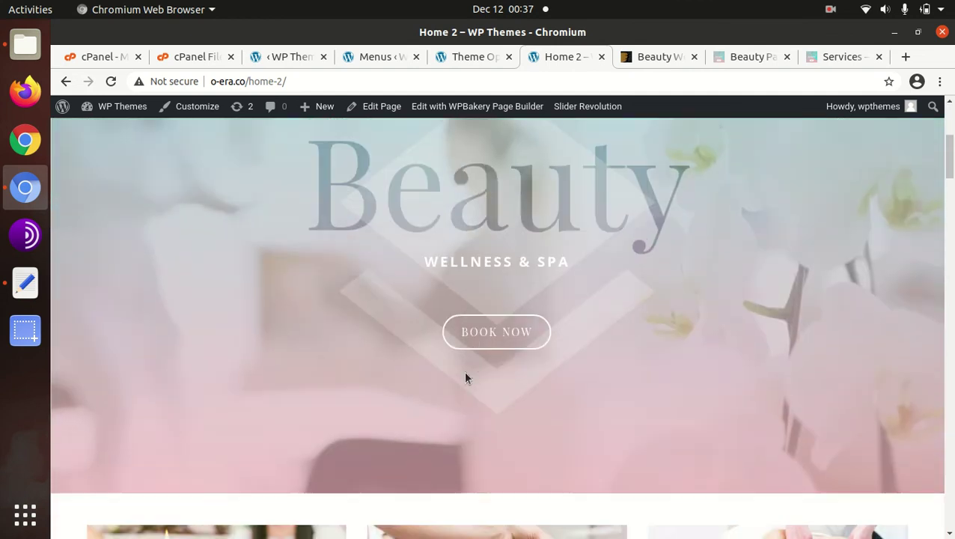
scroll(434, 375, "up", 2)
scroll(285, 370, "down", 3)
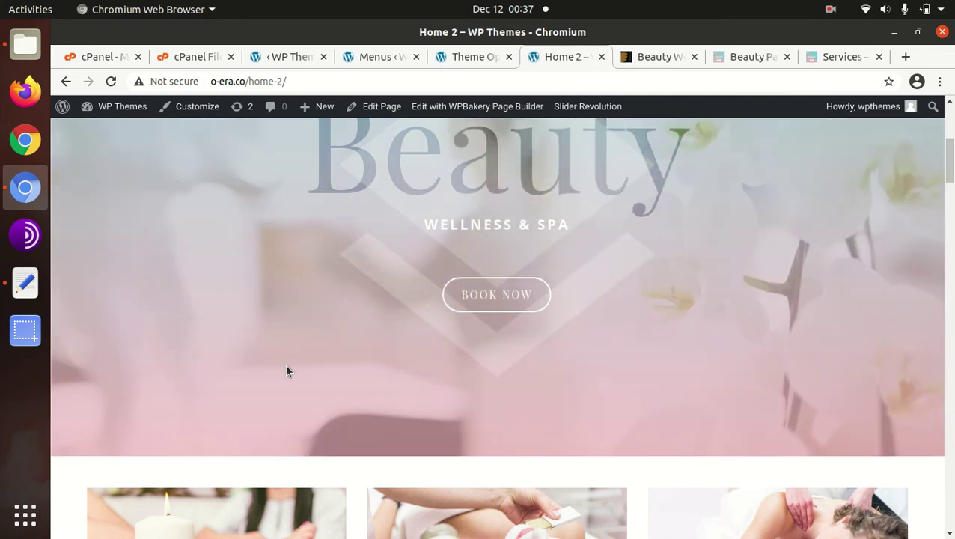
scroll(409, 345, "down", 5)
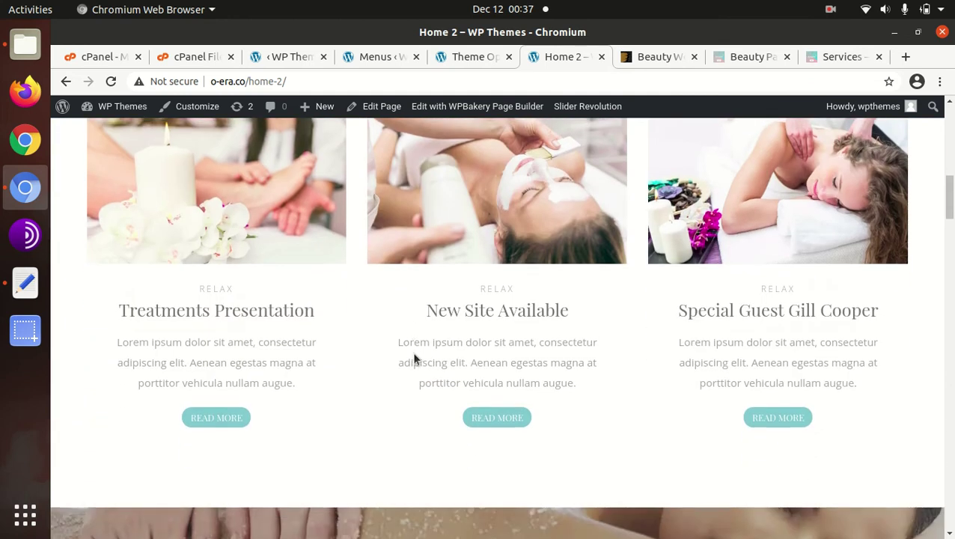
scroll(414, 358, "up", 5)
scroll(414, 359, "up", 3)
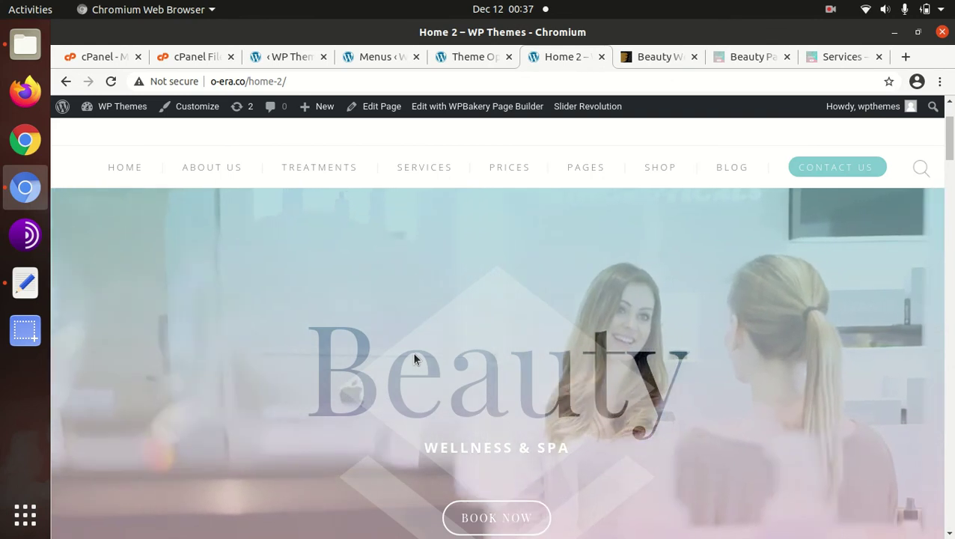
scroll(414, 359, "down", 2)
scroll(413, 357, "down", 2)
scroll(408, 352, "up", 2)
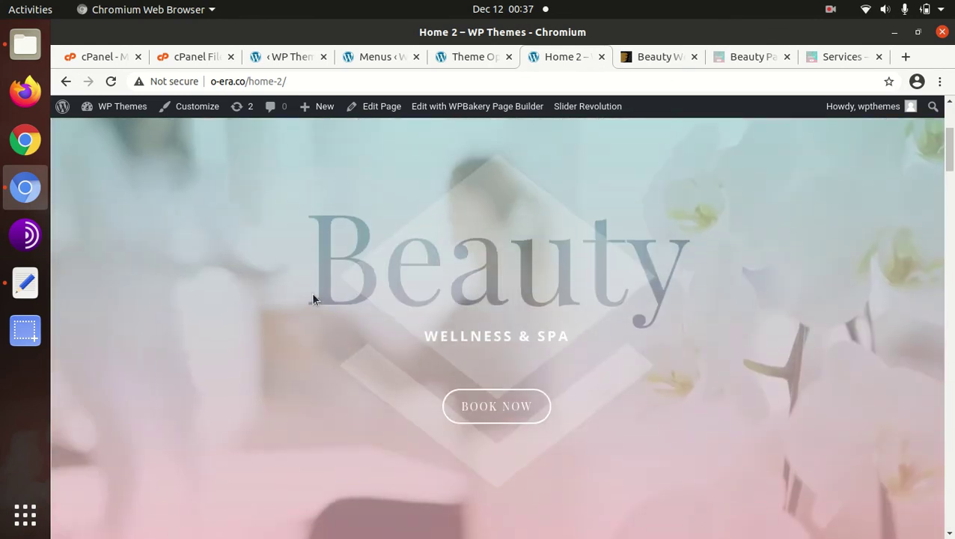
scroll(624, 298, "down", 2)
scroll(625, 298, "down", 1)
scroll(624, 297, "down", 4)
scroll(624, 297, "down", 3)
scroll(624, 298, "down", 3)
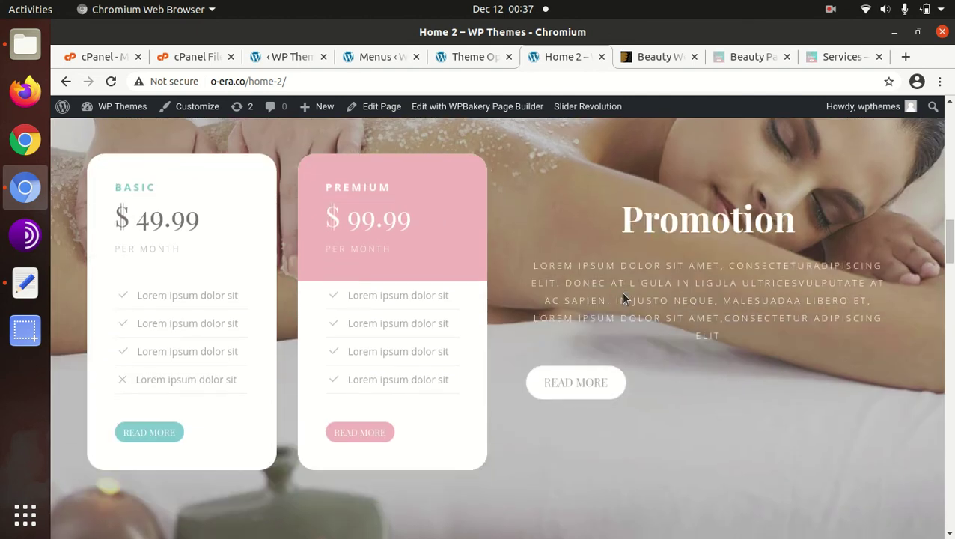
scroll(514, 217, "down", 1)
scroll(514, 215, "down", 3)
scroll(516, 217, "down", 3)
scroll(516, 222, "down", 2)
scroll(516, 221, "down", 2)
scroll(516, 219, "down", 2)
scroll(450, 230, "down", 3)
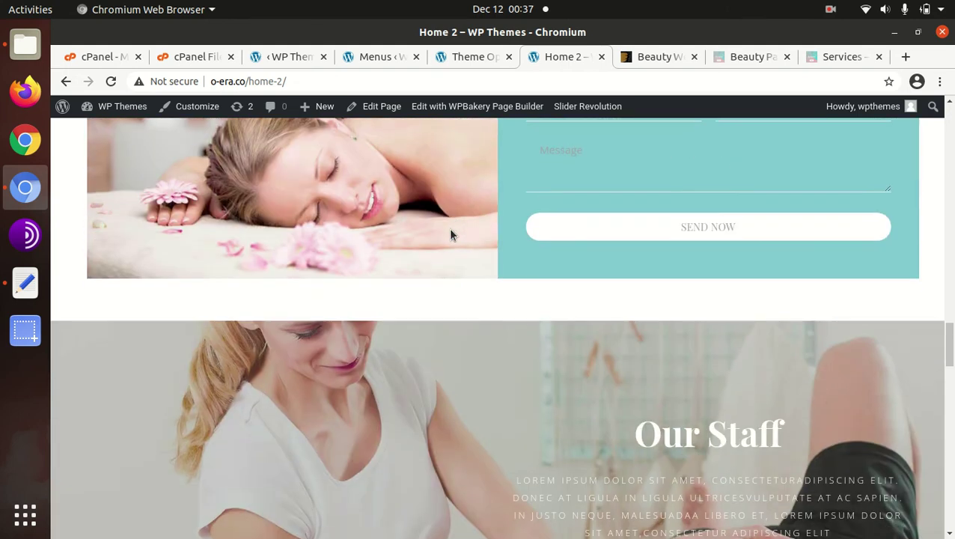
scroll(449, 235, "down", 3)
scroll(450, 235, "down", 3)
scroll(450, 235, "down", 3)
scroll(450, 235, "down", 4)
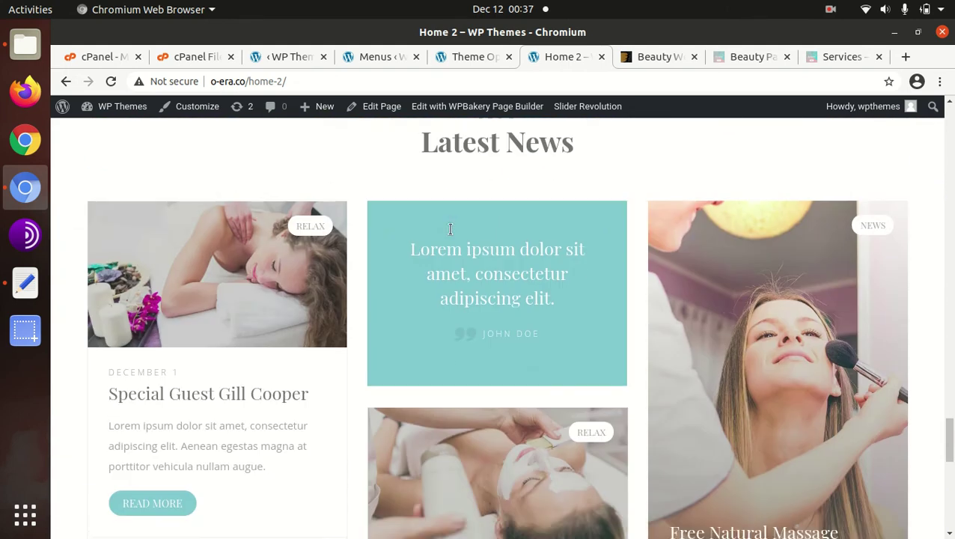
scroll(450, 235, "down", 4)
scroll(450, 235, "down", 3)
scroll(450, 235, "down", 2)
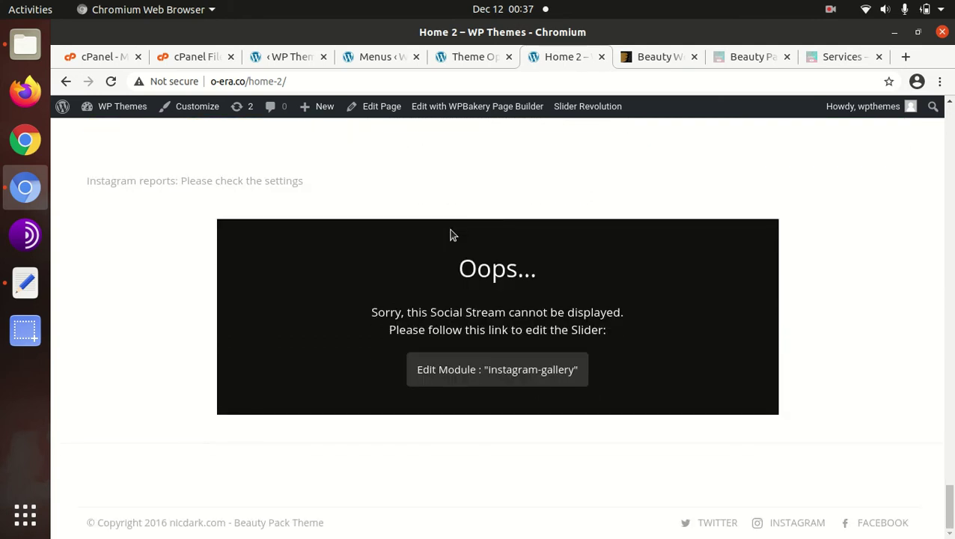
- Scroll the Home 2 page back up to the top
scroll(606, 310, "up", 2)
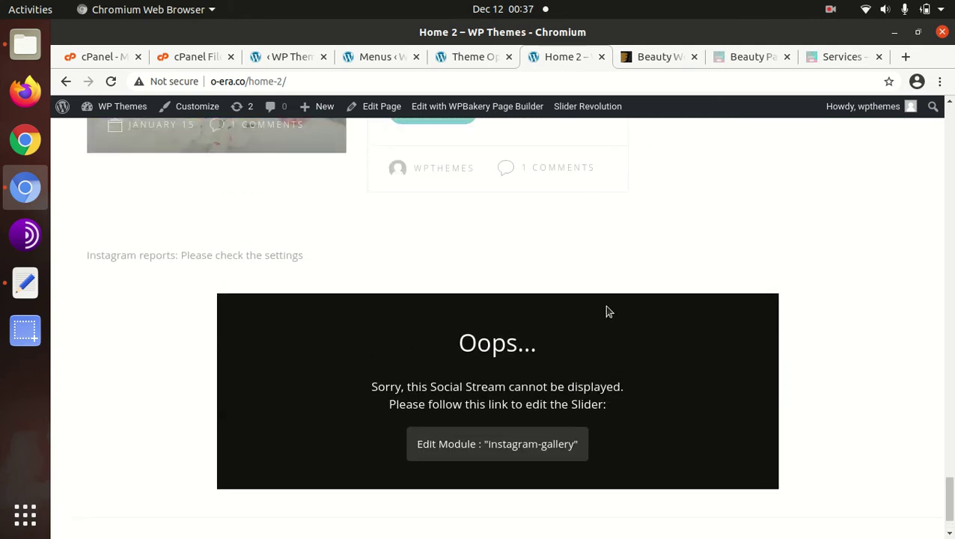
scroll(606, 310, "up", 3)
scroll(607, 311, "up", 2)
scroll(606, 312, "up", 5)
scroll(606, 312, "up", 5)
scroll(606, 312, "up", 5)
scroll(606, 311, "up", 5)
scroll(241, 253, "up", 3)
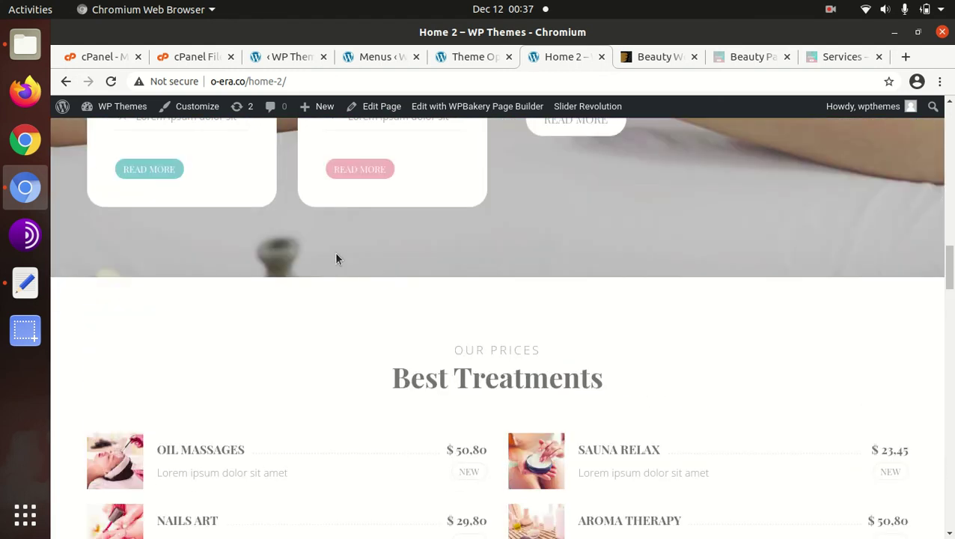
scroll(278, 252, "up", 3)
scroll(277, 253, "up", 3)
scroll(277, 253, "up", 3)
scroll(277, 253, "up", 2)
scroll(278, 253, "up", 3)
scroll(278, 253, "up", 3)
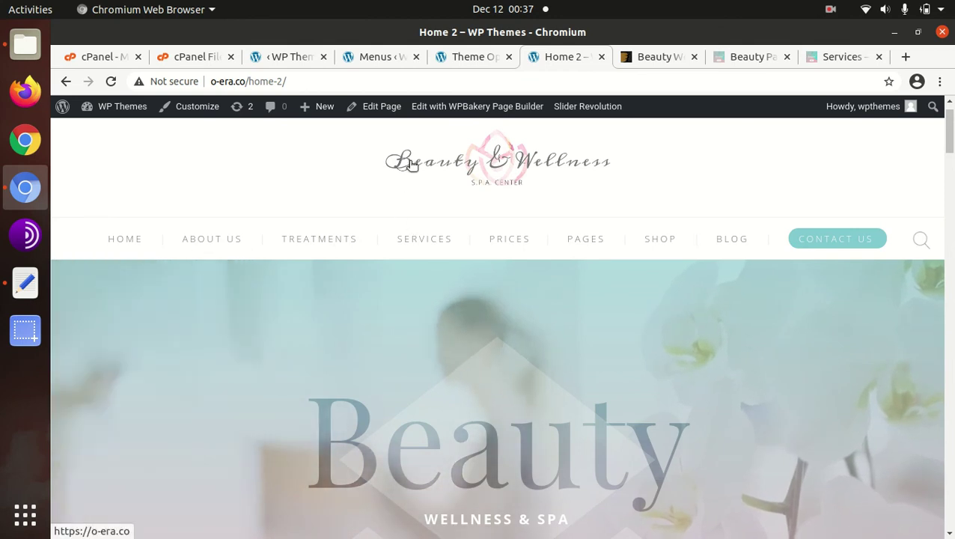
- Return to the Beauty Wellness - Spa Massage ThemeForest page, highlight its title, and scroll to the description
left_click(664, 58)
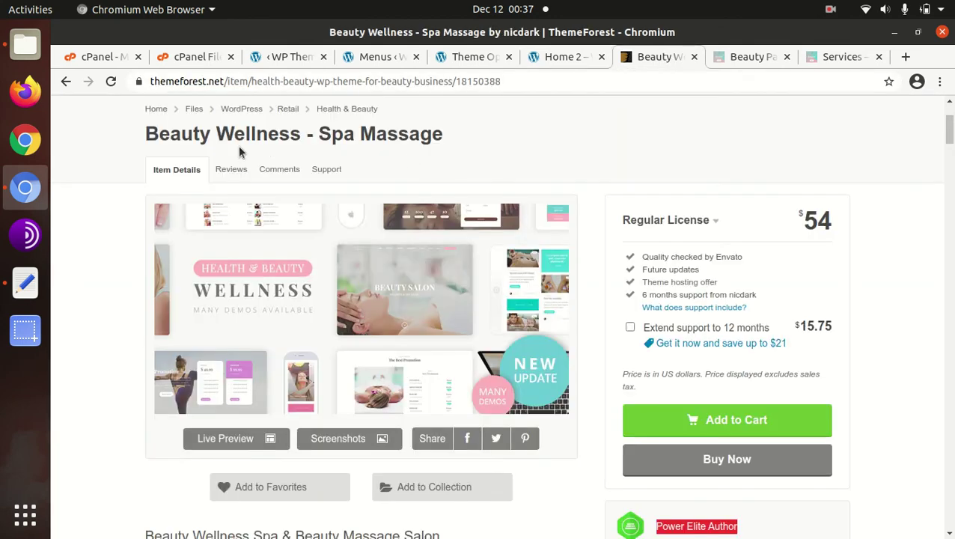
left_click_drag(138, 141, 443, 137)
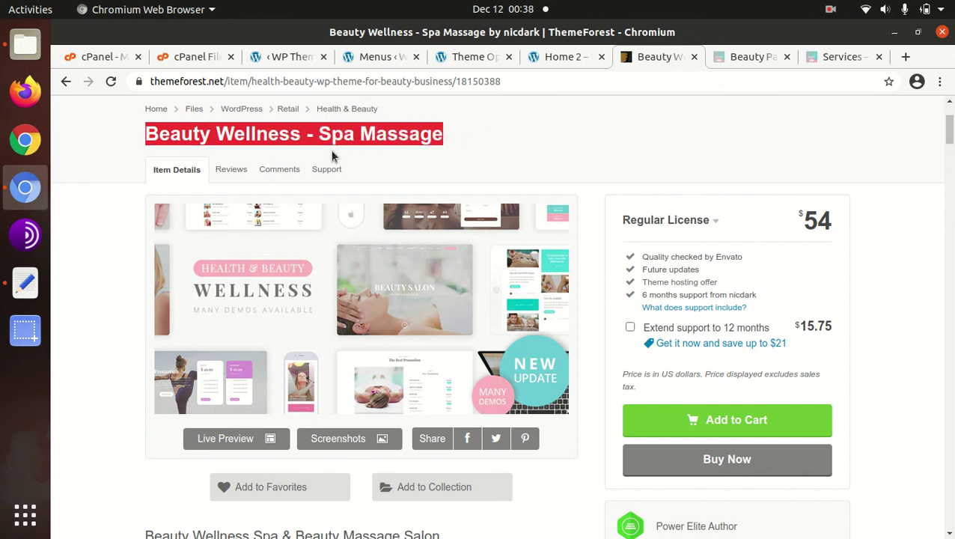
left_click(481, 130)
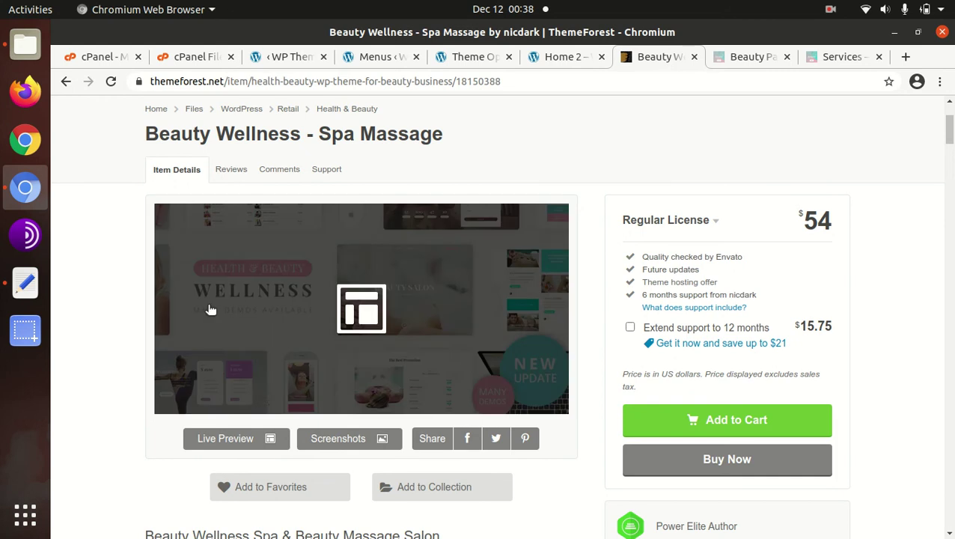
scroll(247, 309, "down", 5)
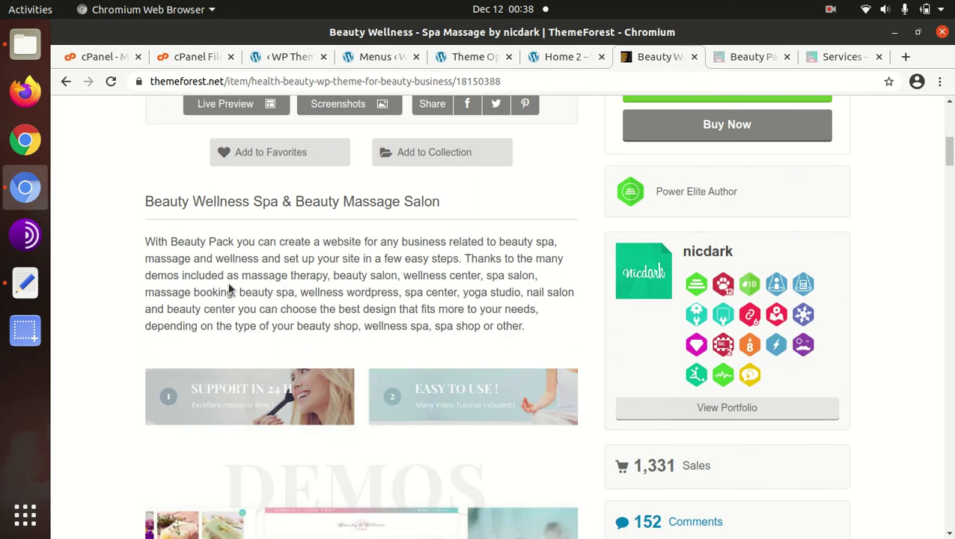